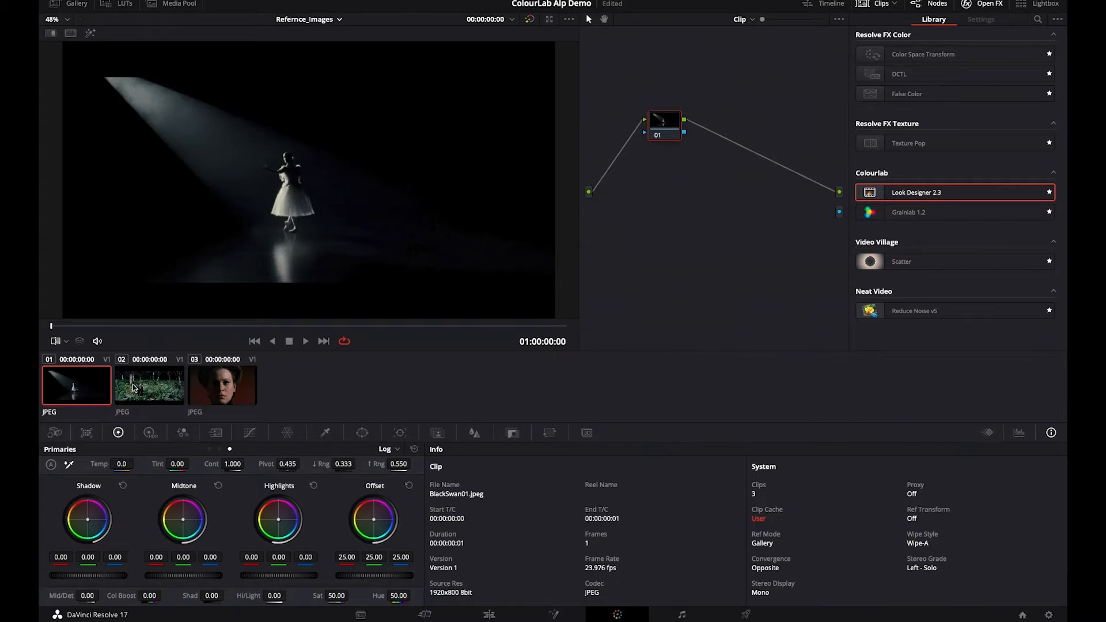
# - View the forest and close-up portrait reference images, and switch to the 4 Clip Look Creation (Resolve) timeline
pyautogui.click(134, 387)
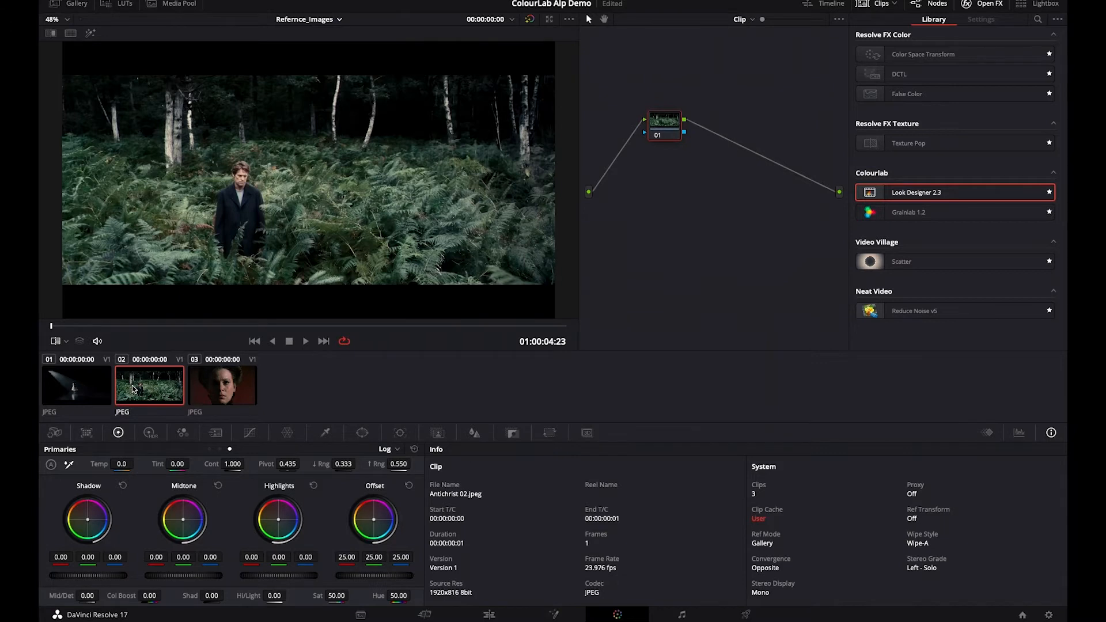
pyautogui.click(232, 383)
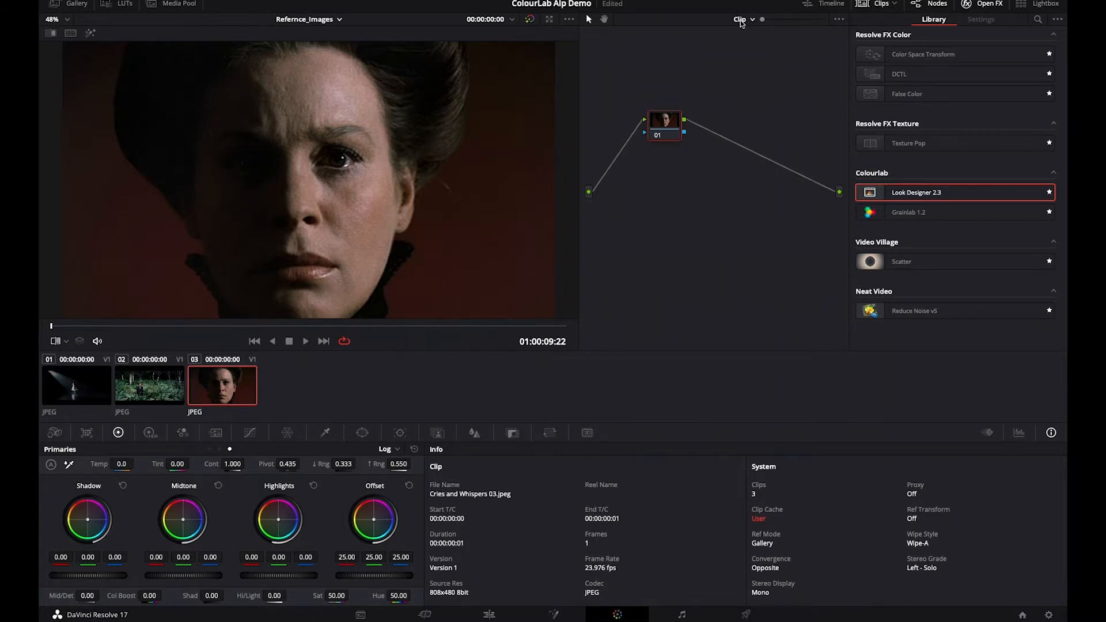
pyautogui.click(340, 19)
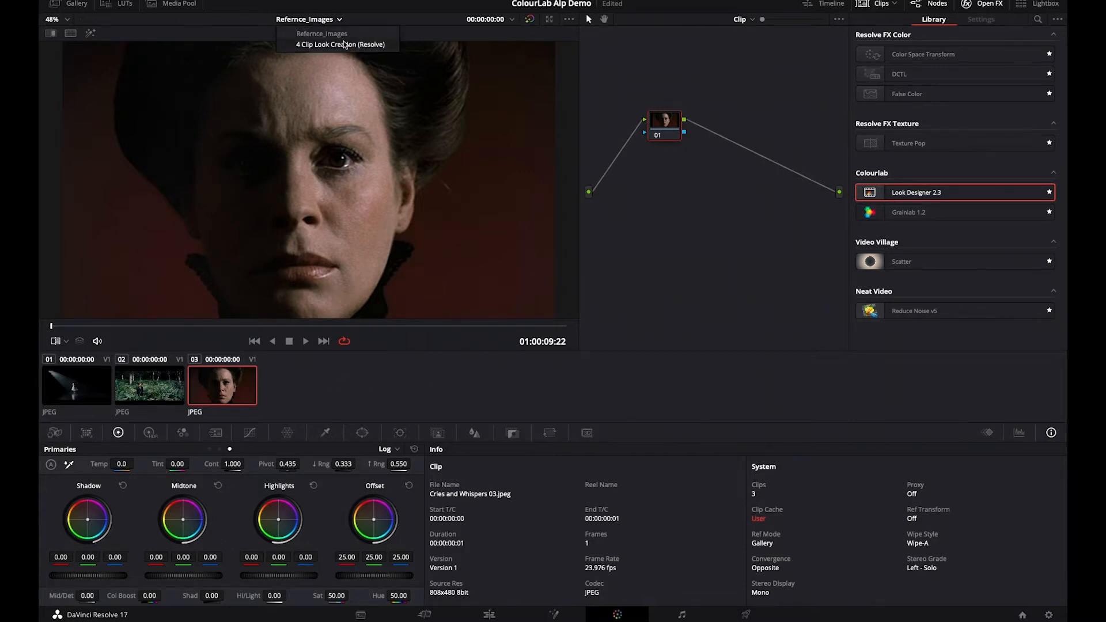
pyautogui.click(344, 43)
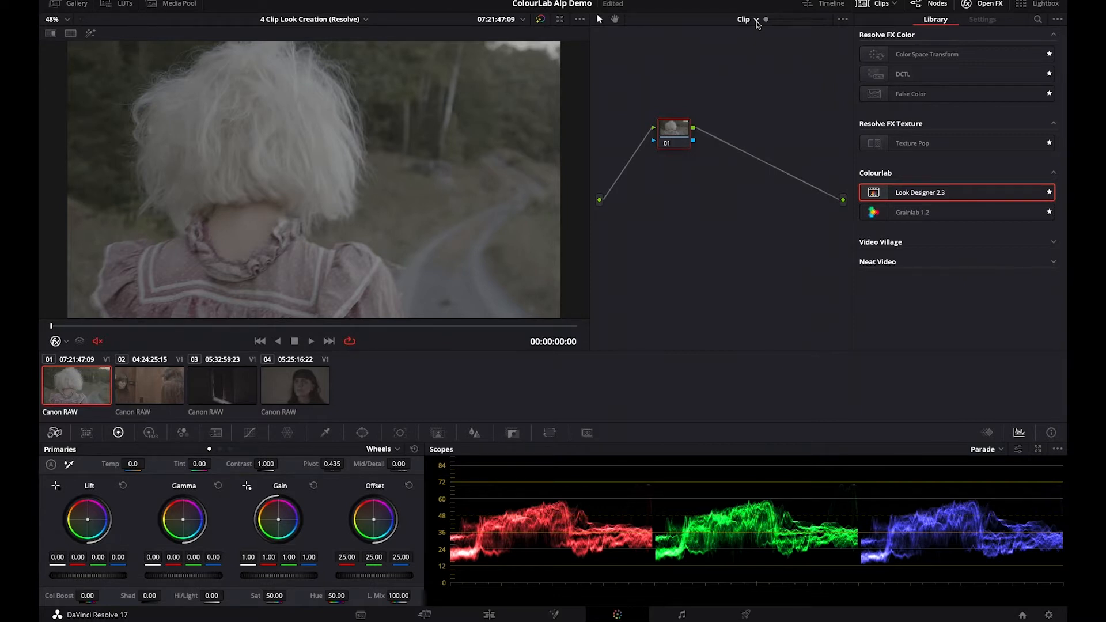
# - Scrub through each of the four ungraded Canon RAW clips to examine their footage and exposure
pyautogui.moveTo(116, 327); pyautogui.dragTo(482, 324)
pyautogui.click(152, 385)
pyautogui.moveTo(68, 325); pyautogui.dragTo(507, 324)
pyautogui.click(223, 385)
pyautogui.moveTo(102, 326); pyautogui.dragTo(455, 325)
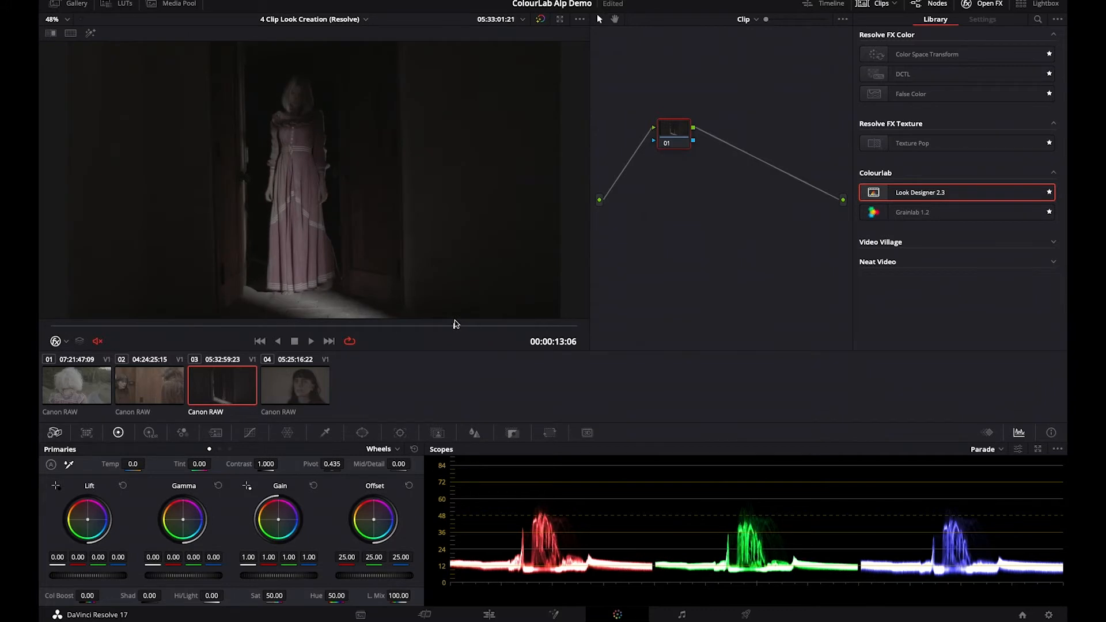
pyautogui.click(307, 381)
pyautogui.moveTo(115, 326); pyautogui.dragTo(470, 334)
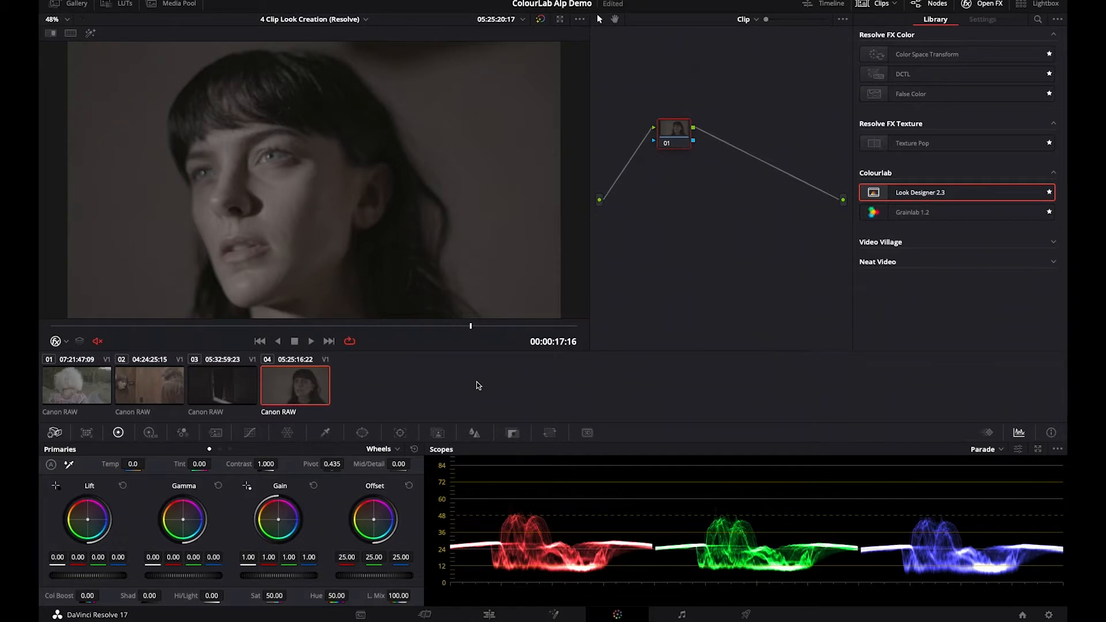
# - Add all four clips to a new group named Clog3
pyautogui.keyDown('shift'); pyautogui.click(73, 382); pyautogui.keyUp('shift')
pyautogui.rightClick(303, 386)
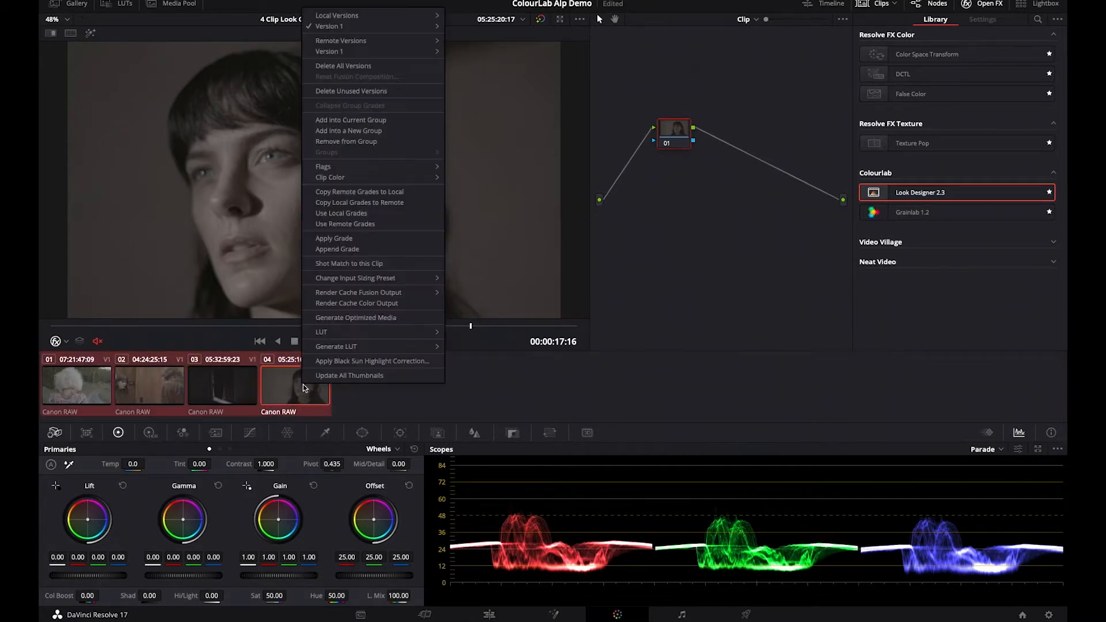
pyautogui.click(361, 132)
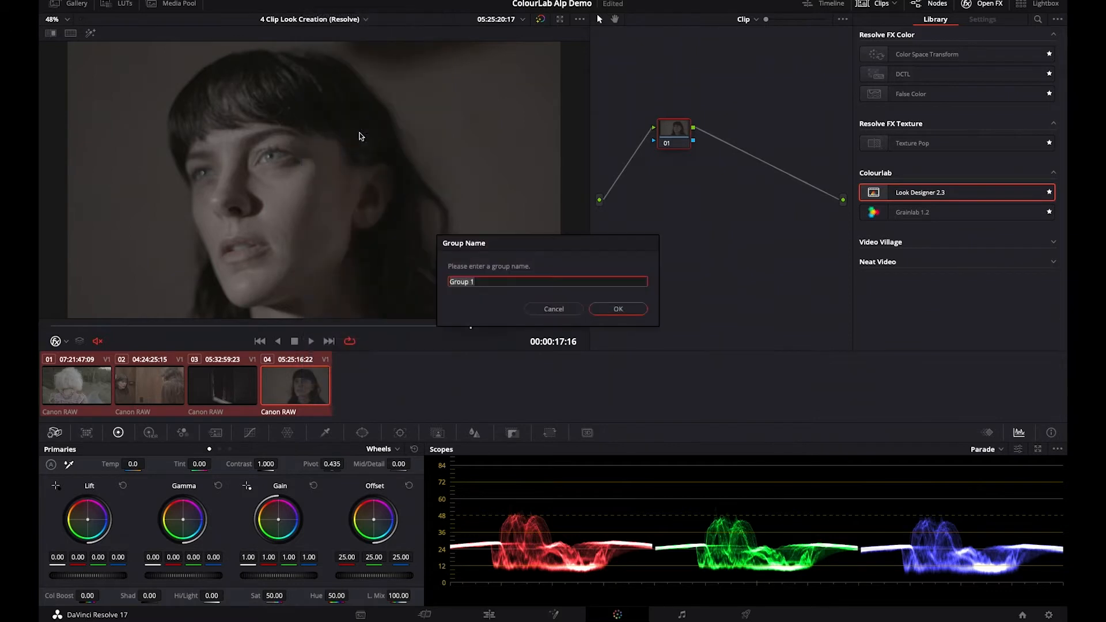
pyautogui.write('Clog3')
pyautogui.press('Return')
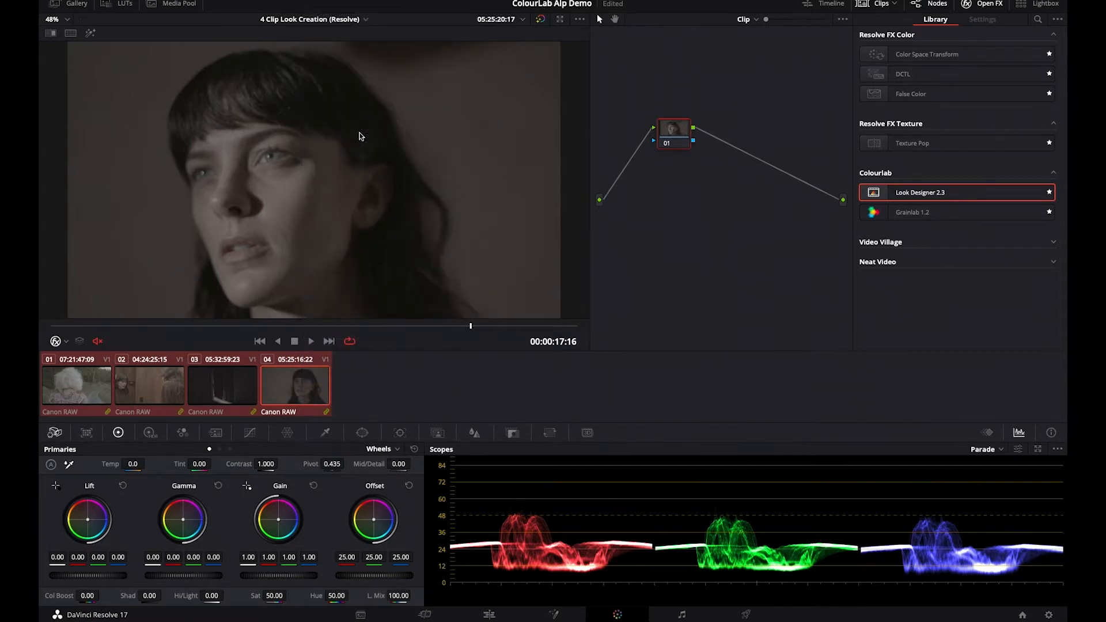
# - Switch the node graph to Group Pre-Clip and apply Neat Video's Reduce Noise v5 to the first node
pyautogui.click(748, 20)
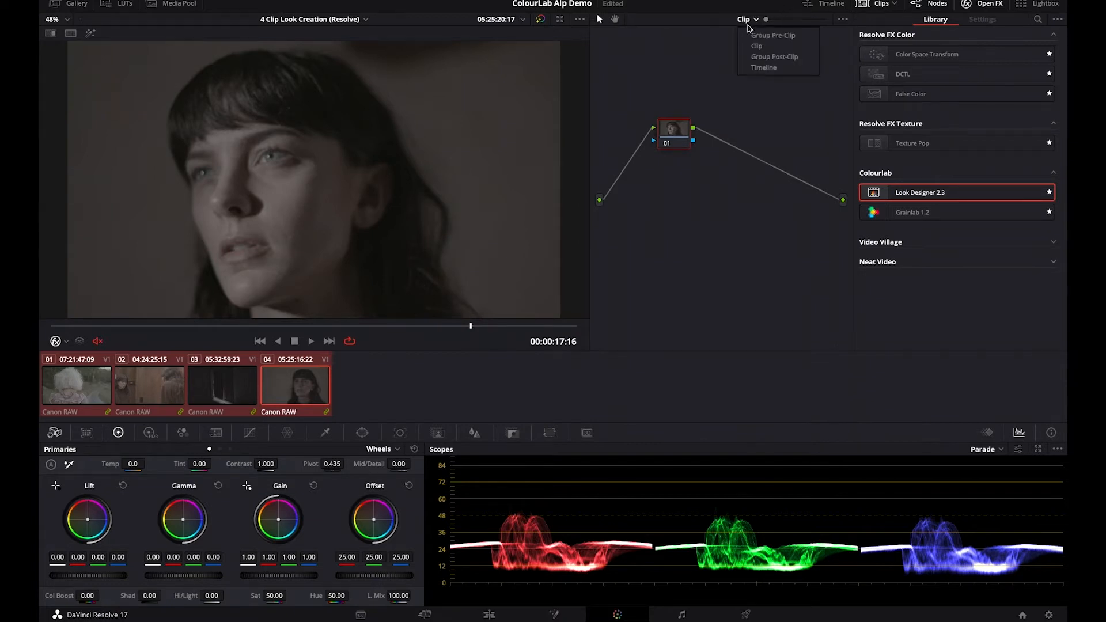
pyautogui.click(757, 38)
pyautogui.moveTo(680, 135); pyautogui.dragTo(646, 144)
pyautogui.click(896, 259)
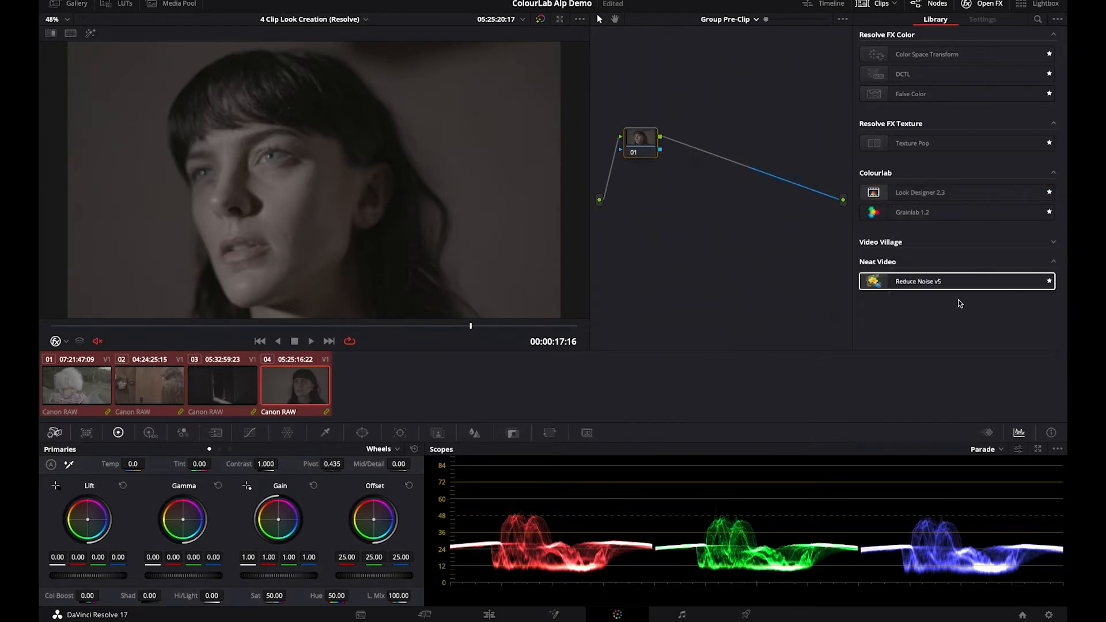
pyautogui.moveTo(899, 282); pyautogui.dragTo(636, 144)
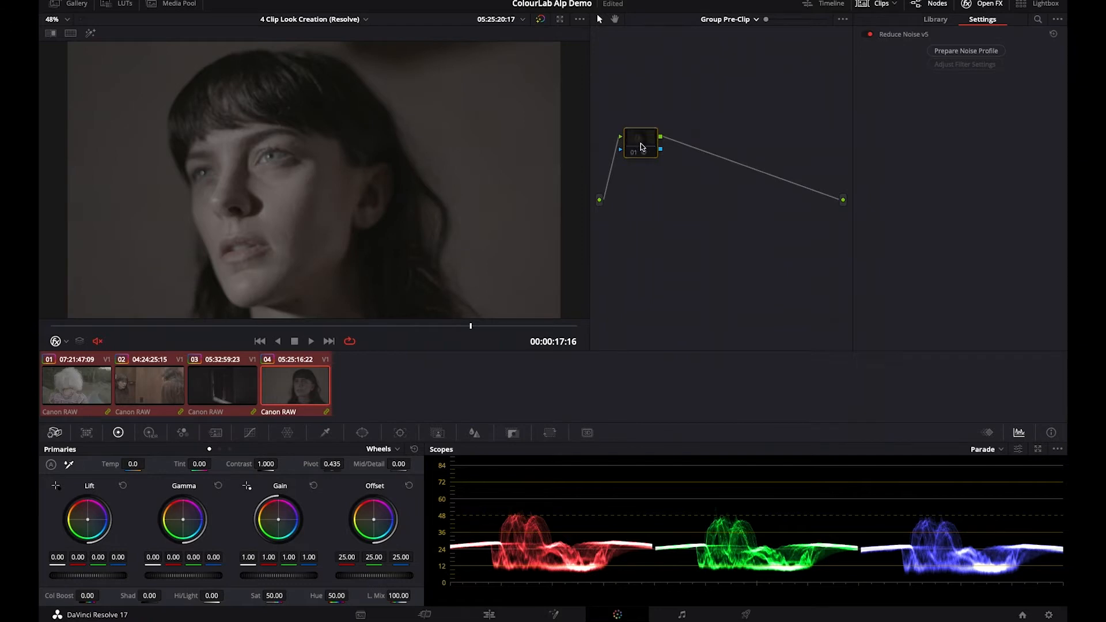
# - Add two serial nodes after the noise reduction node, and label the first node NR and the second Arri
pyautogui.hotkey('alt', 's')
pyautogui.hotkey('alt', 's')
pyautogui.rightClick(646, 138)
pyautogui.click(686, 164)
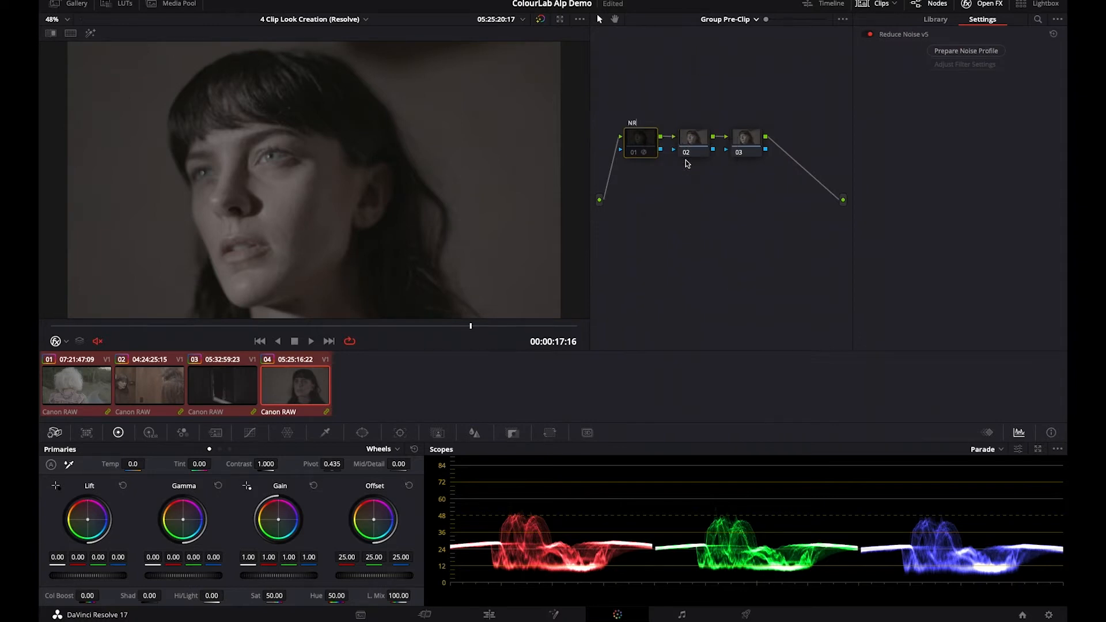
pyautogui.click(694, 141)
pyautogui.rightClick(695, 140)
pyautogui.click(742, 163)
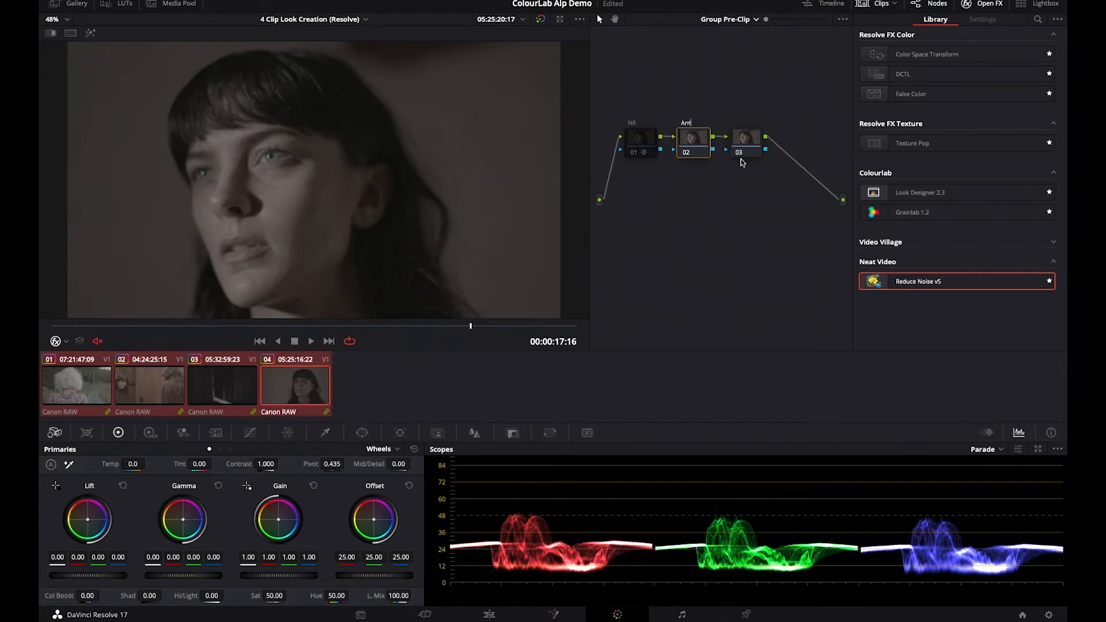
# - Apply Look Designer 2.3 to the Arri node with input profile Canon Log3 Cinema Gamut and output profile ARRI AWG LogC
pyautogui.click(913, 212)
pyautogui.moveTo(921, 194); pyautogui.dragTo(700, 148)
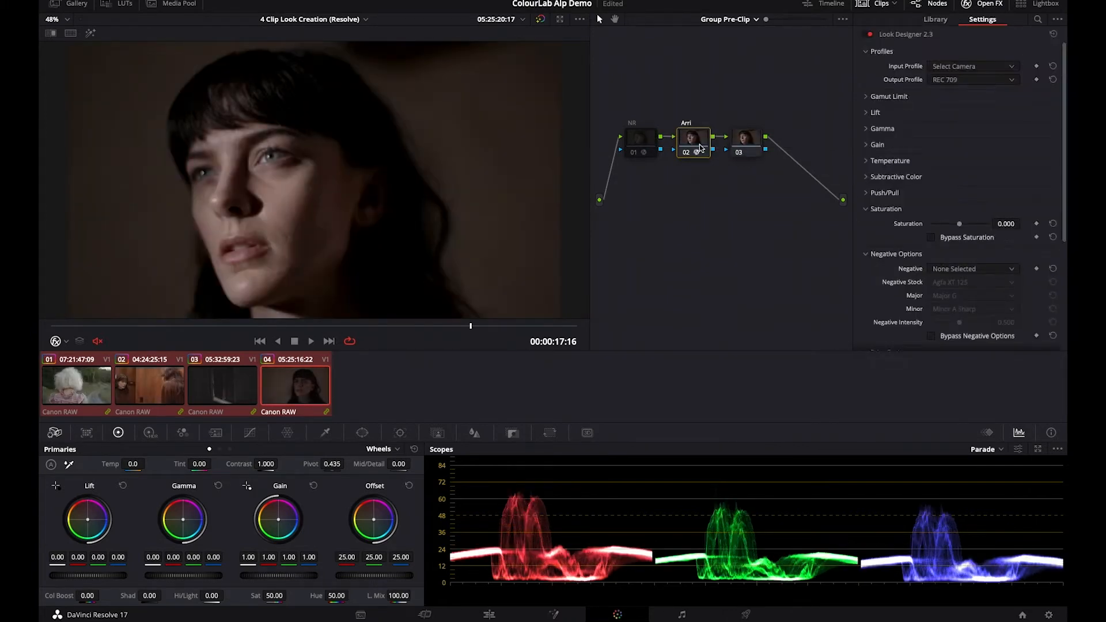
pyautogui.click(972, 68)
pyautogui.scroll(-1, 976, 97)
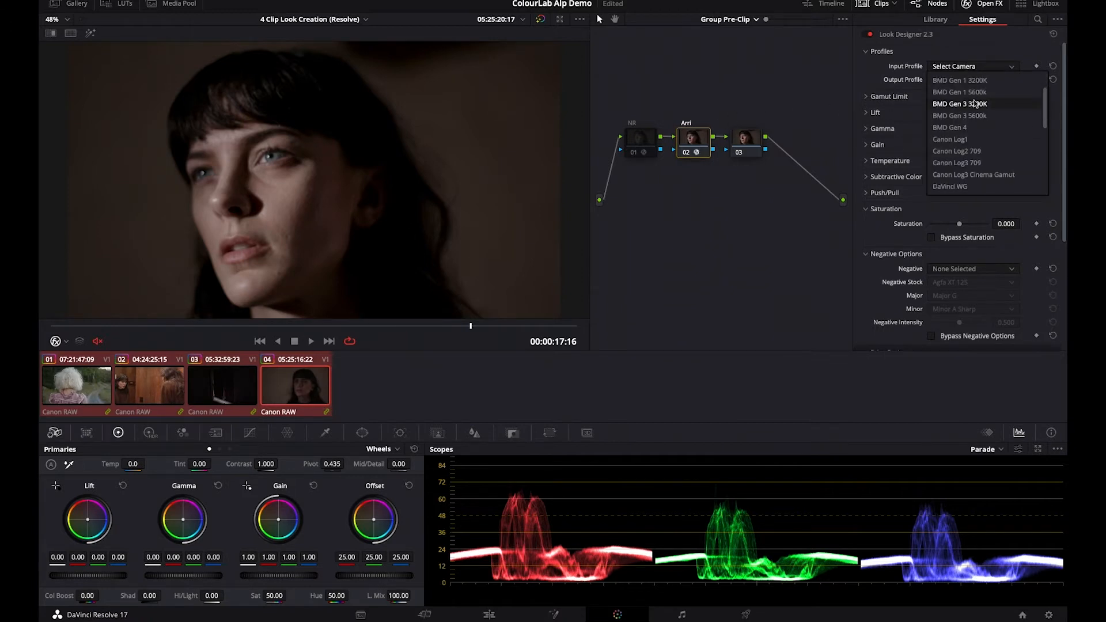
pyautogui.click(983, 176)
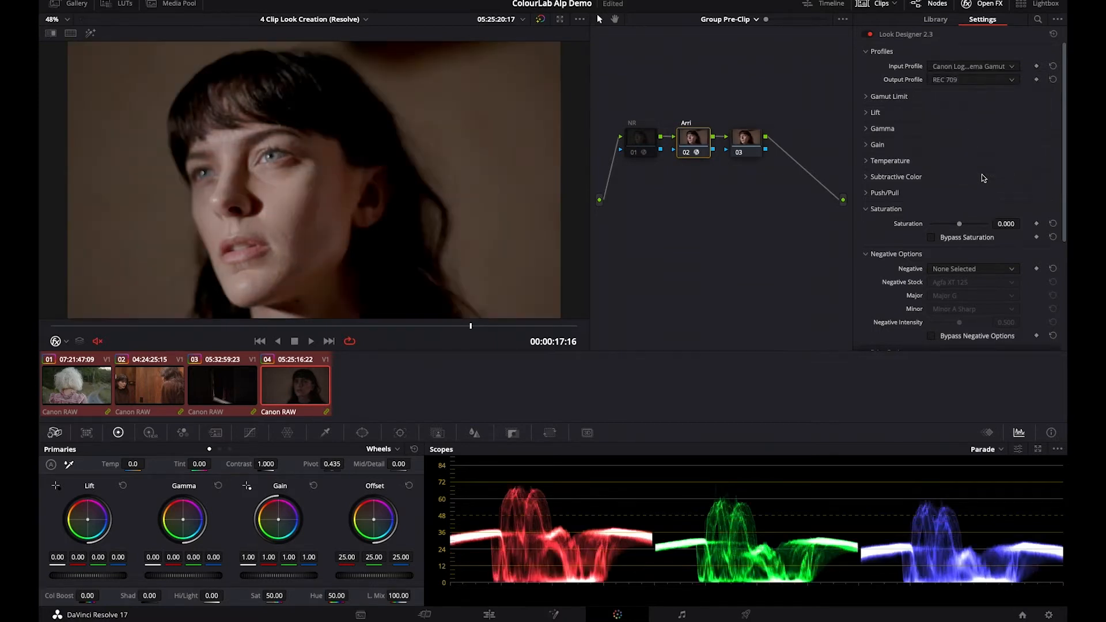
pyautogui.click(955, 81)
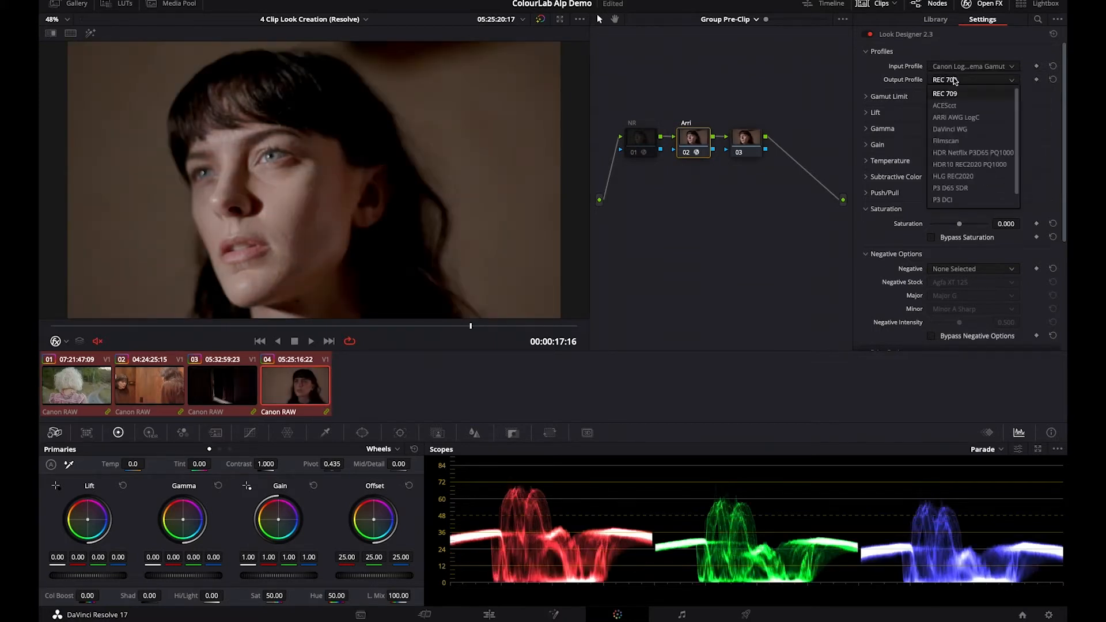
pyautogui.click(961, 118)
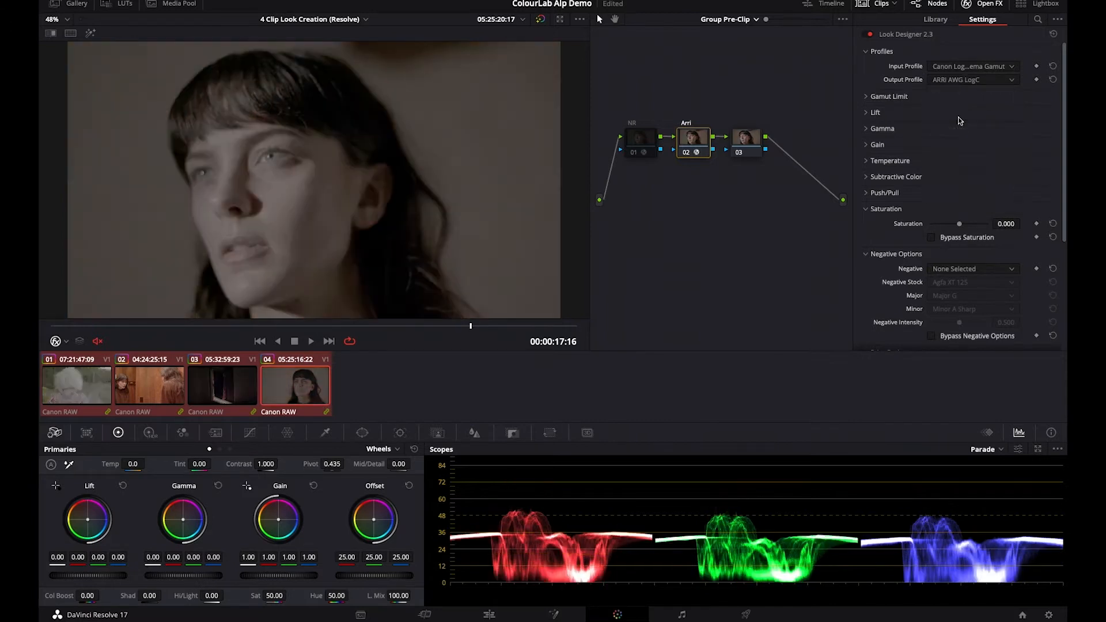
# - Bypass the negative options and the print options in the Arri node's Look Designer settings
pyautogui.scroll(-3, 959, 120)
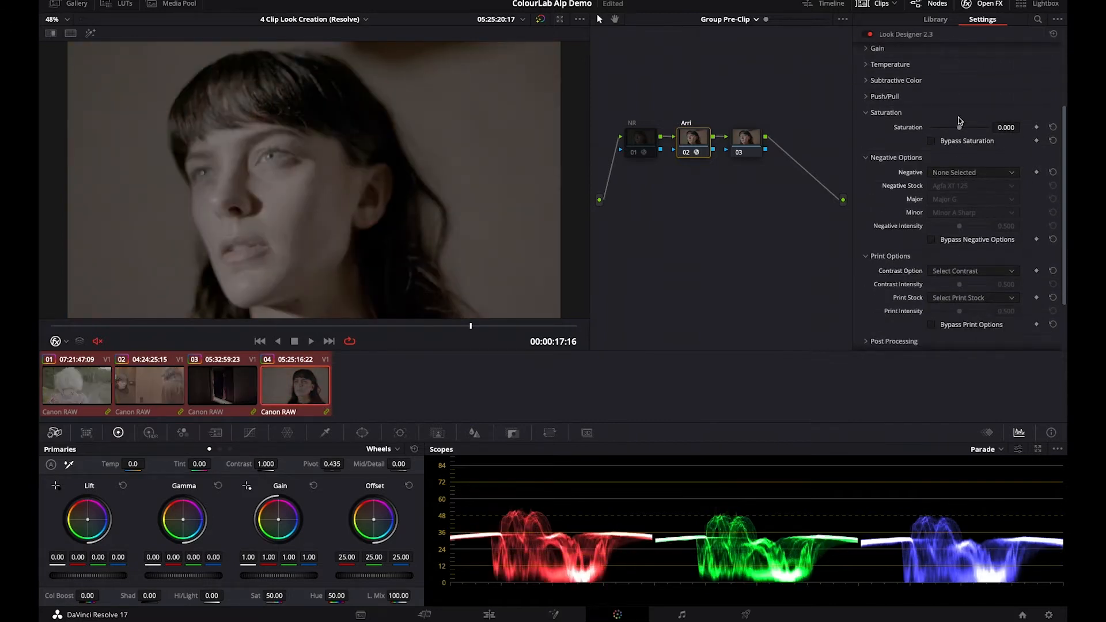
pyautogui.scroll(-1, 959, 121)
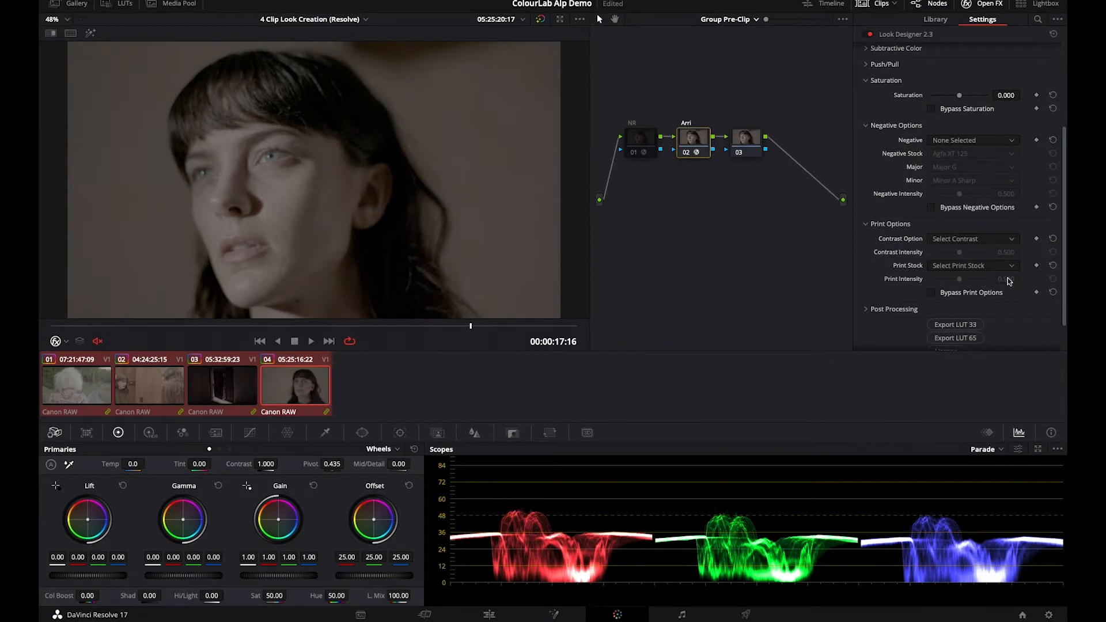
pyautogui.click(931, 208)
pyautogui.click(939, 293)
# - Apply Grainlab 1.2 to the third node with camera selection Arri Log C and grain selection KODAK 35mm
pyautogui.click(743, 145)
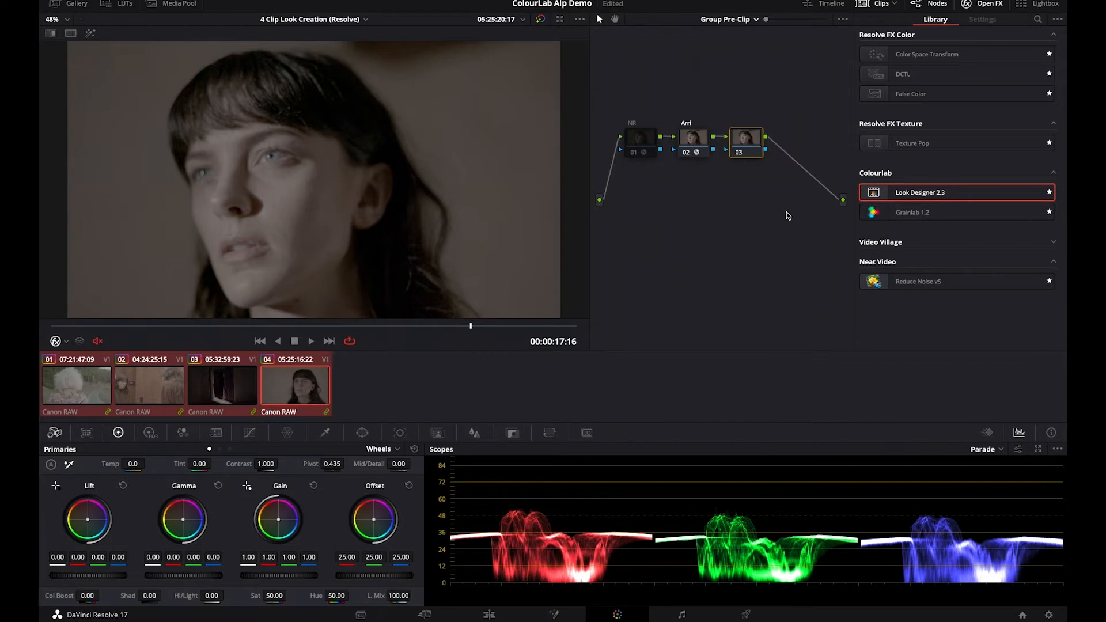
pyautogui.moveTo(936, 212); pyautogui.dragTo(753, 138)
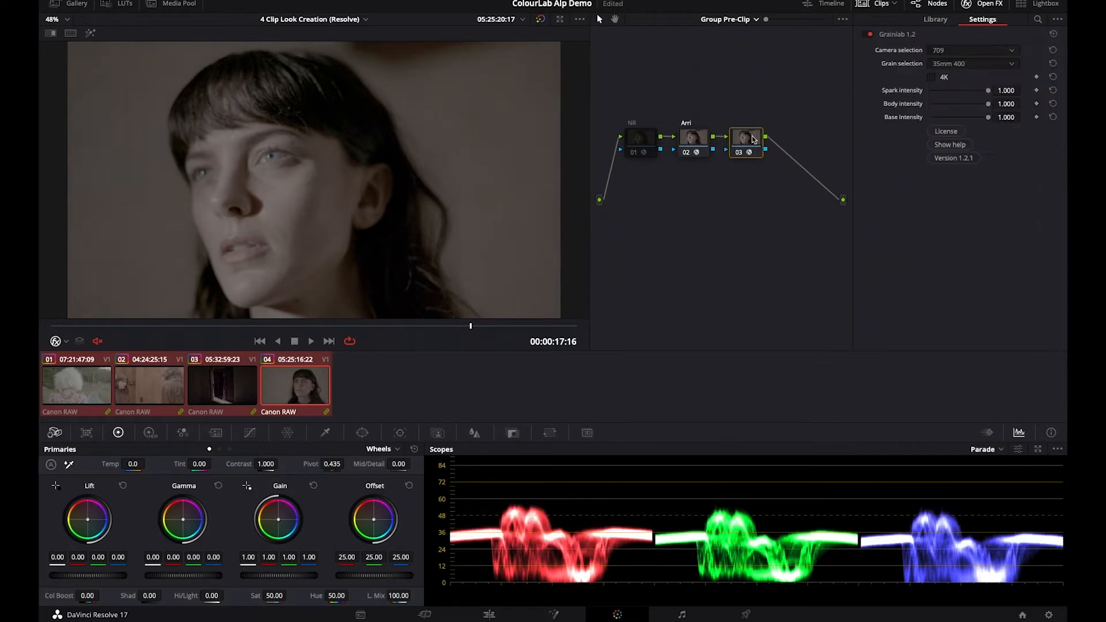
pyautogui.click(956, 51)
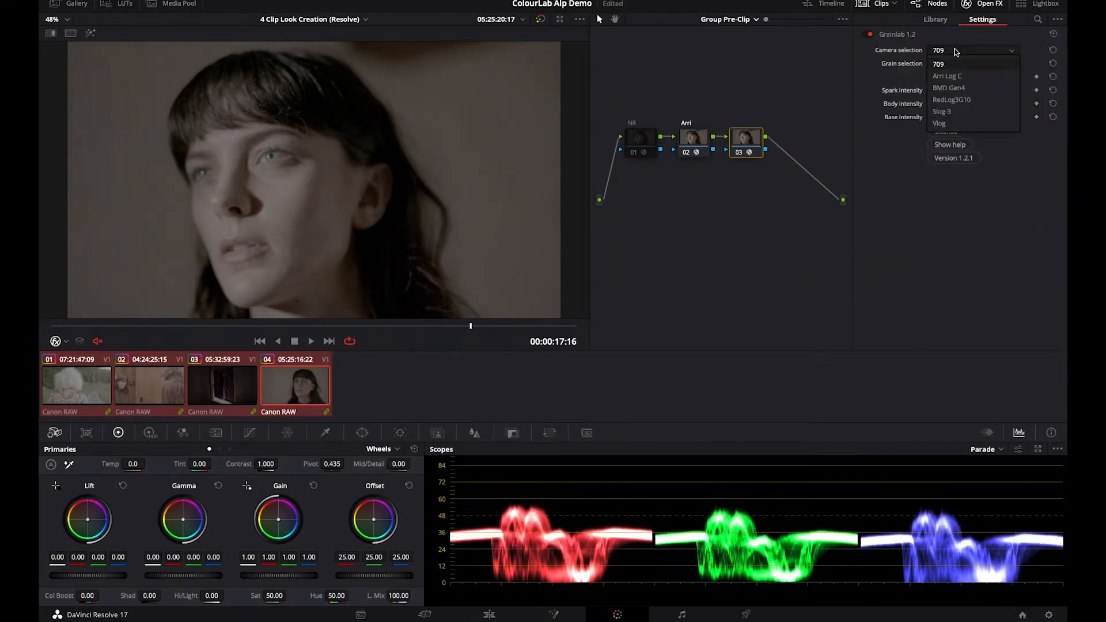
pyautogui.click(953, 76)
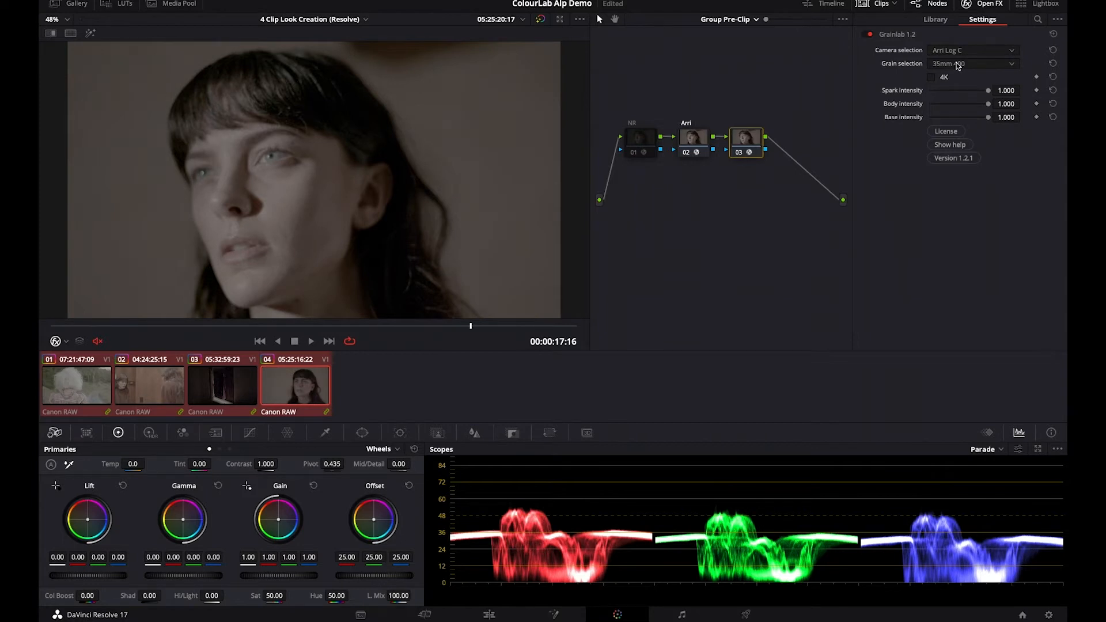
pyautogui.click(958, 64)
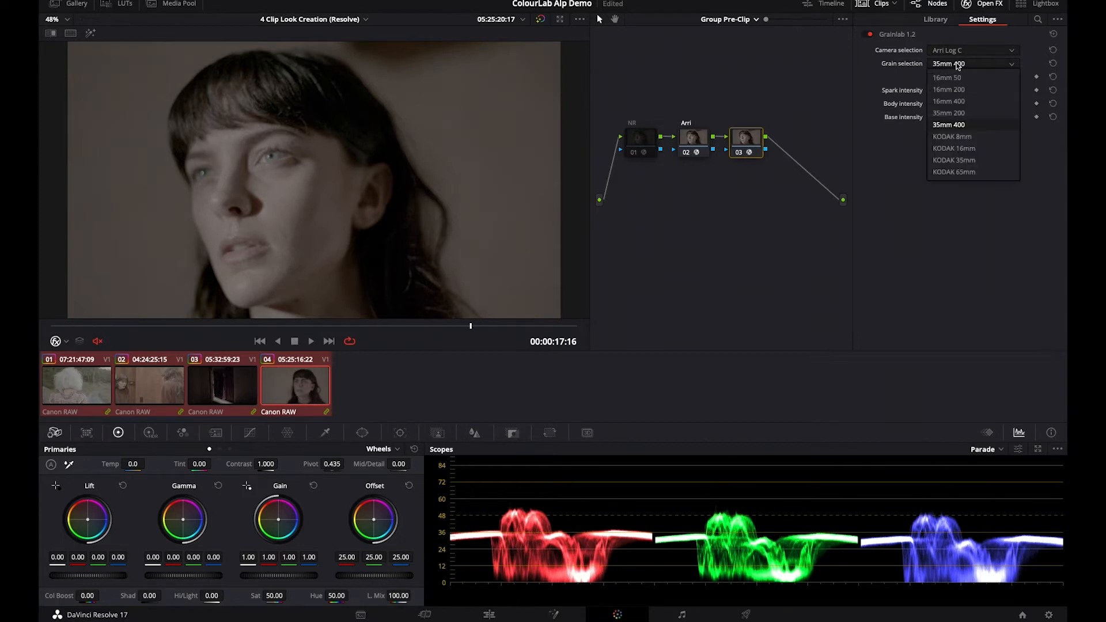
pyautogui.click(971, 161)
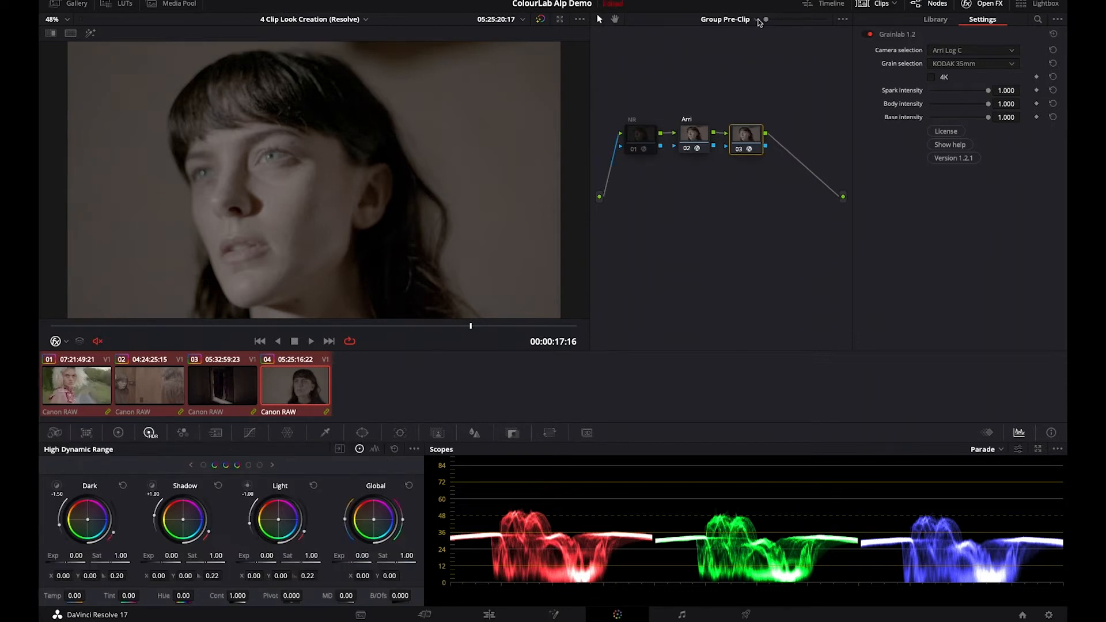
# - Switch the node graph to the Timeline level and add a node with Look Designer 2.3 applied
pyautogui.click(756, 19)
pyautogui.click(749, 68)
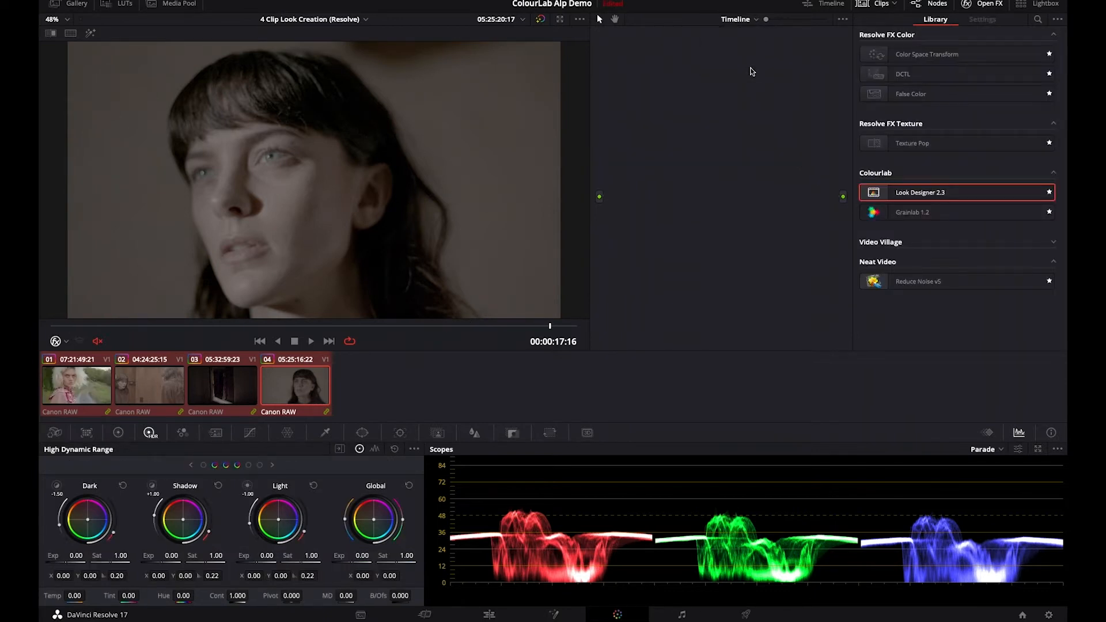
pyautogui.hotkey('alt', 's')
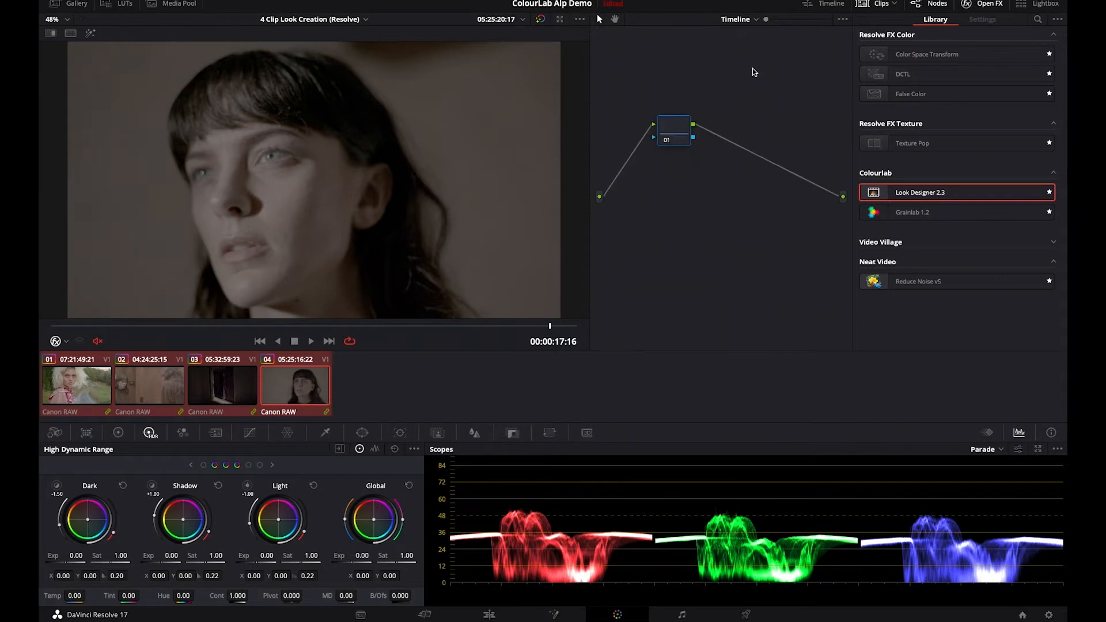
pyautogui.moveTo(943, 193); pyautogui.dragTo(726, 199)
# - Set the timeline node's Look Designer input profile to ARRI Log C and output profile to REC 709
pyautogui.click(955, 67)
pyautogui.click(958, 103)
pyautogui.click(965, 80)
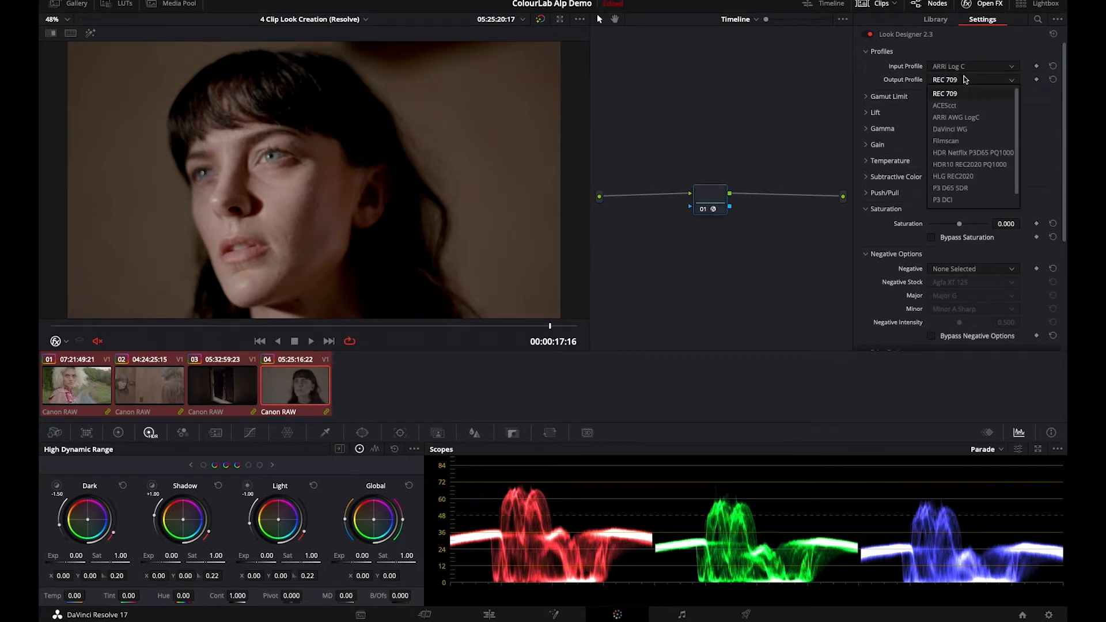
pyautogui.click(959, 95)
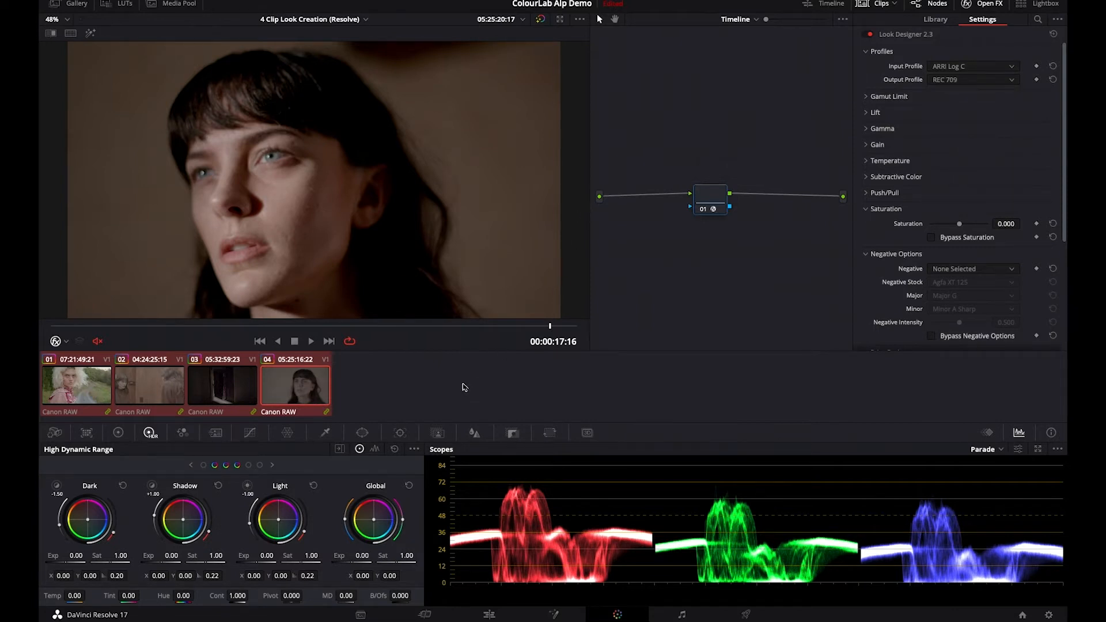
# - Grab a gallery still of the first clip at 00:00:02:08, and close the gallery
pyautogui.moveTo(546, 326); pyautogui.dragTo(117, 334)
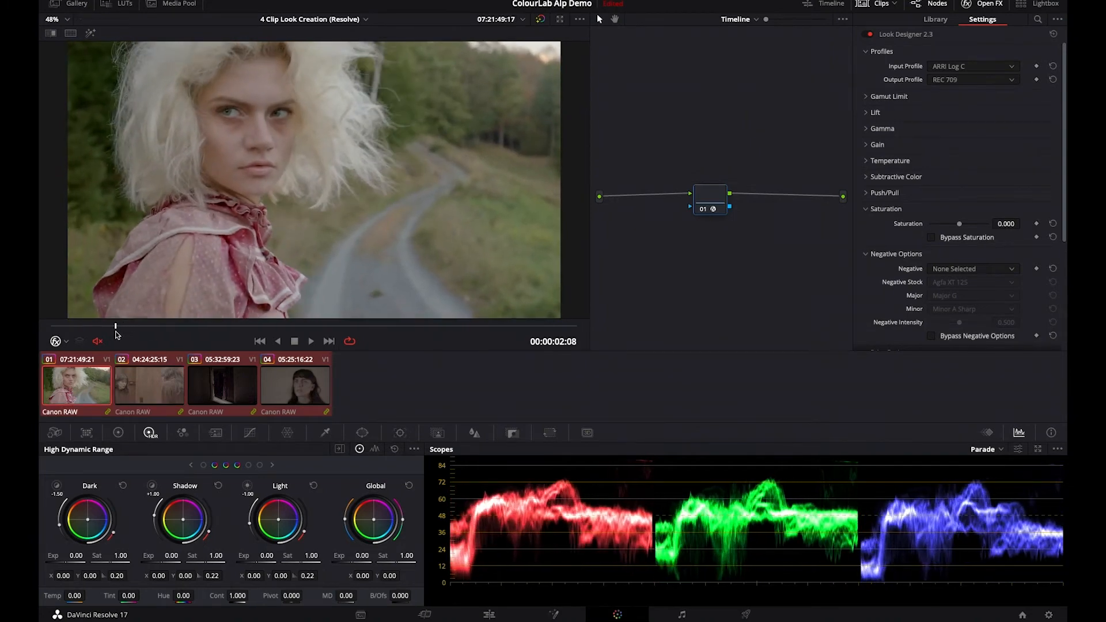
pyautogui.click(77, 5)
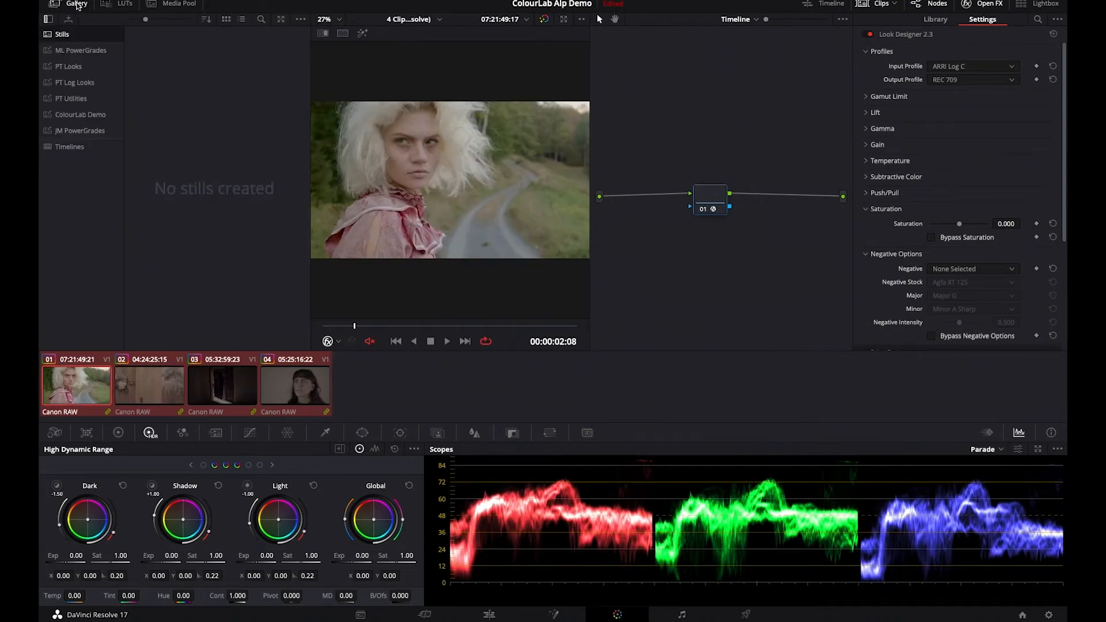
pyautogui.rightClick(411, 148)
pyautogui.click(429, 154)
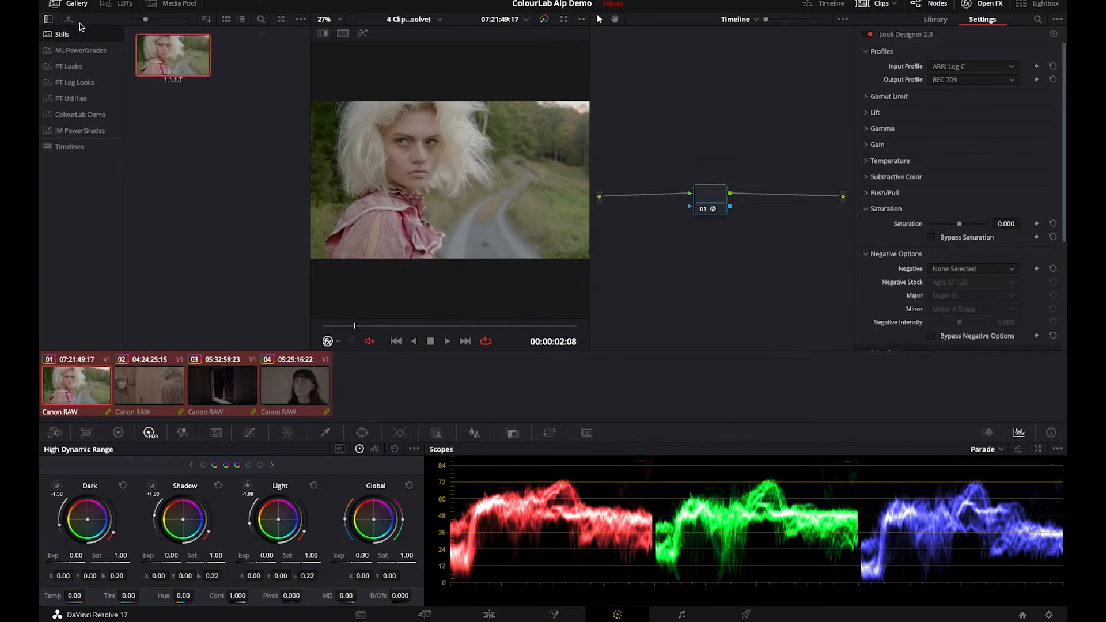
pyautogui.click(56, 5)
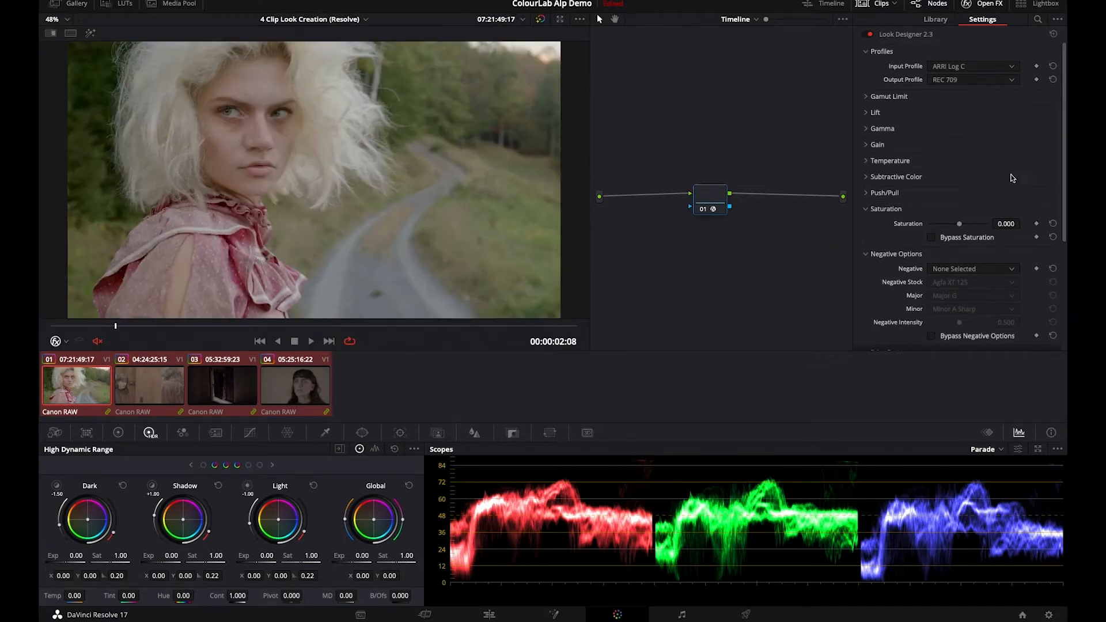
# - Set the Look Designer negative option to Negative Stock and choose Fuji Eterna 8543 Vivid as the stock
pyautogui.scroll(-5, 1003, 129)
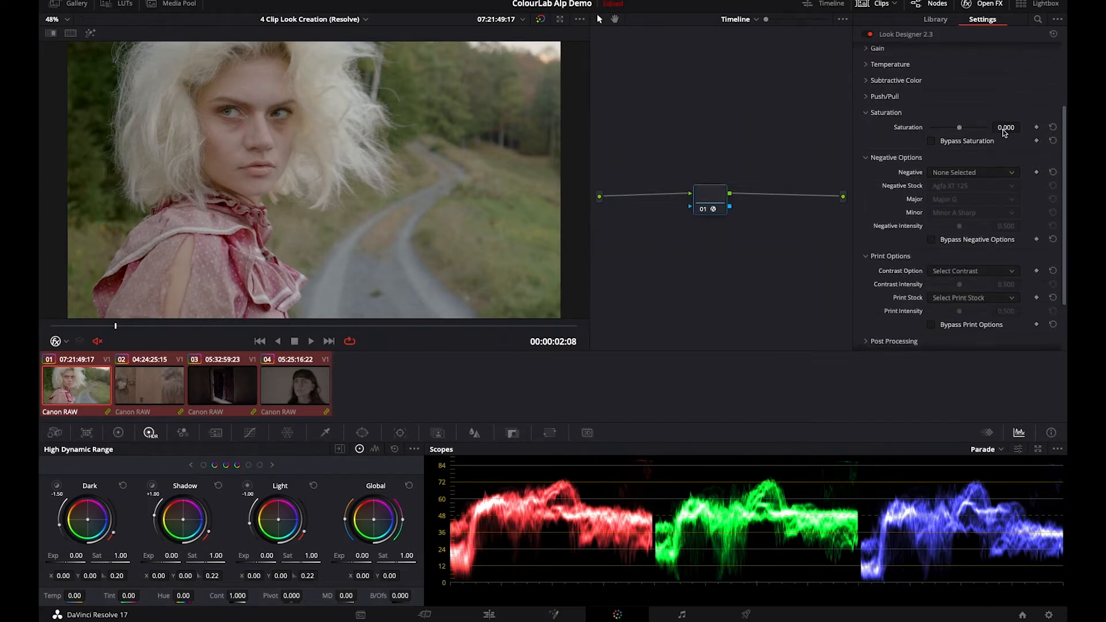
pyautogui.click(1000, 109)
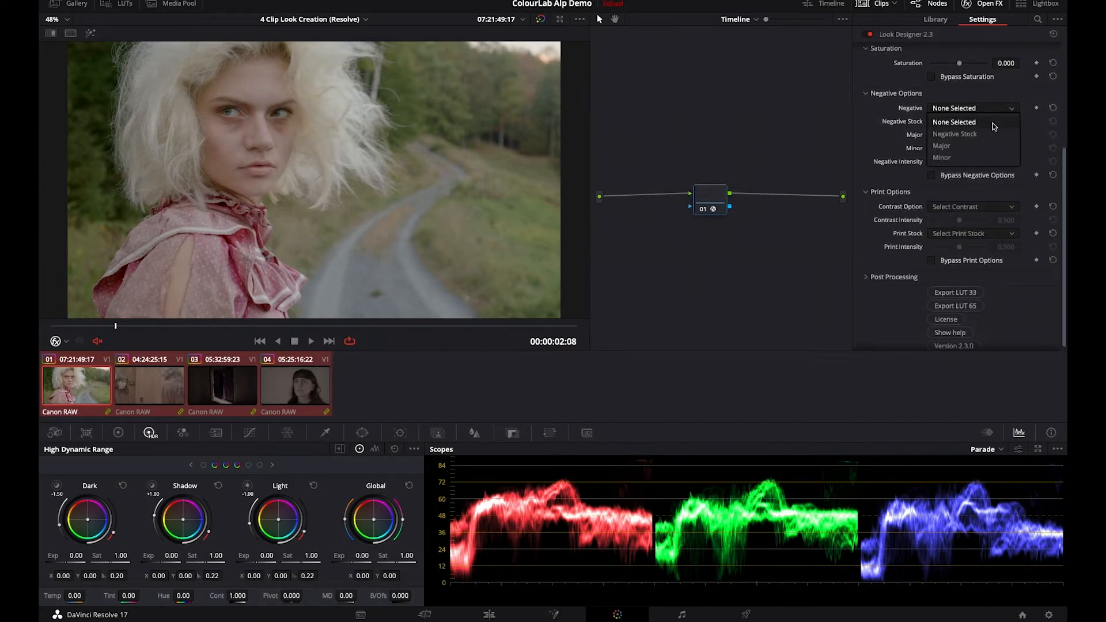
pyautogui.click(996, 125)
pyautogui.click(996, 126)
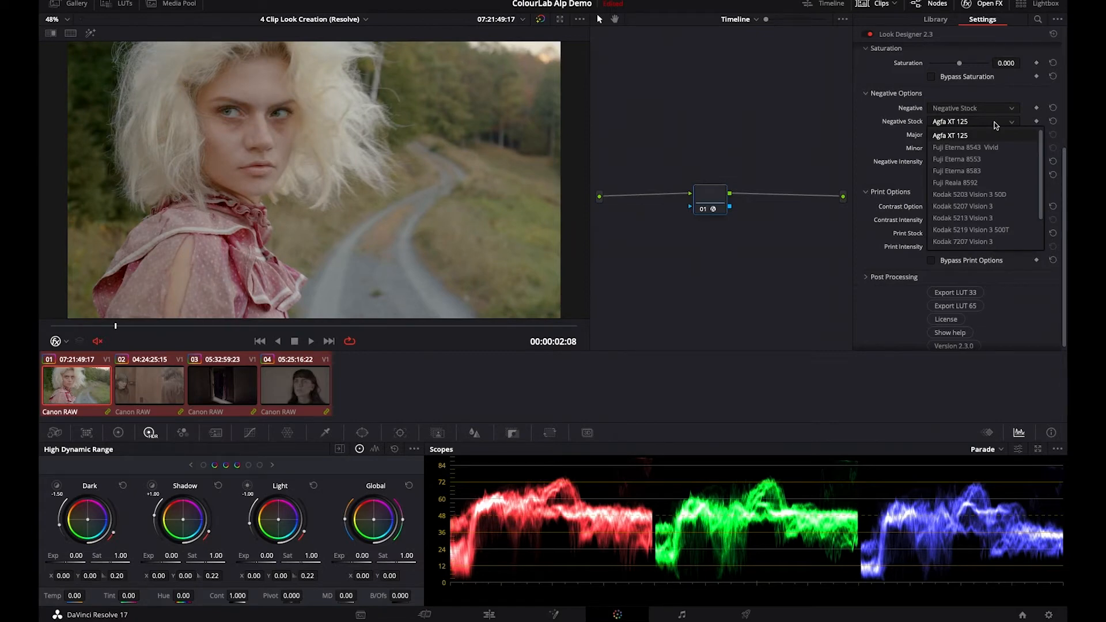
pyautogui.click(996, 149)
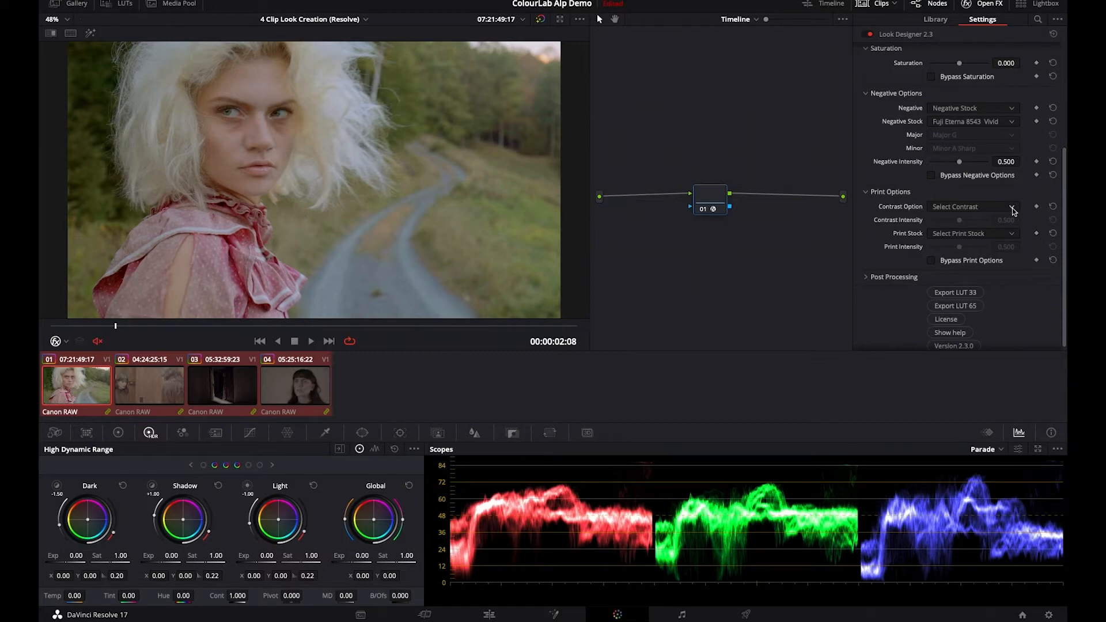
# - Set the print contrast option to KODAK 2393 and the print stock to Kodak Vision Print 2393
pyautogui.click(1013, 209)
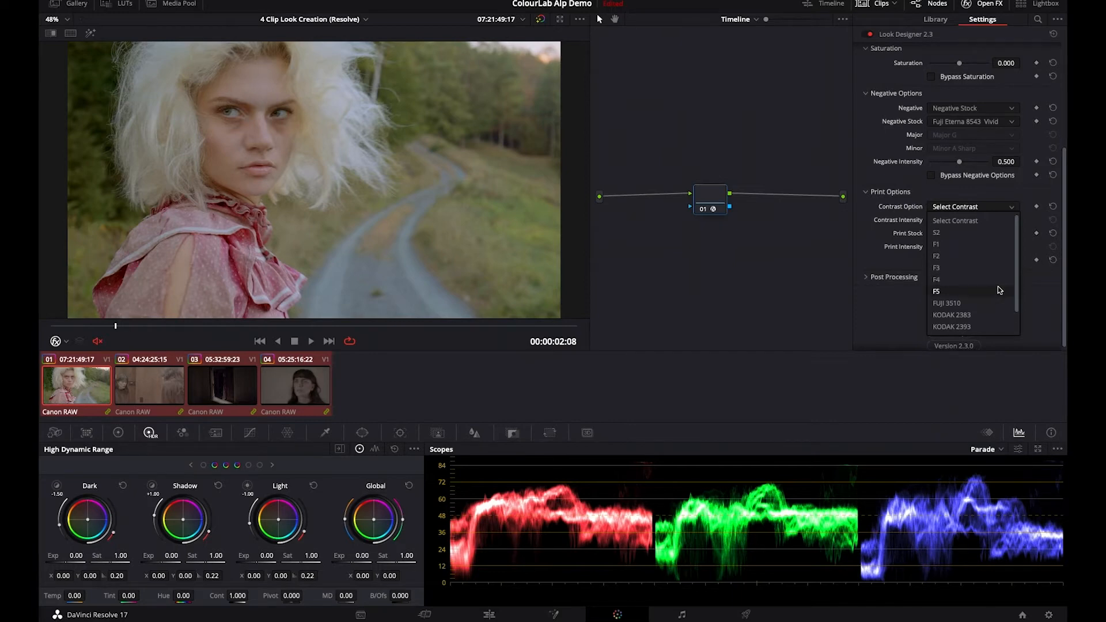
pyautogui.click(975, 326)
pyautogui.click(978, 236)
pyautogui.click(991, 260)
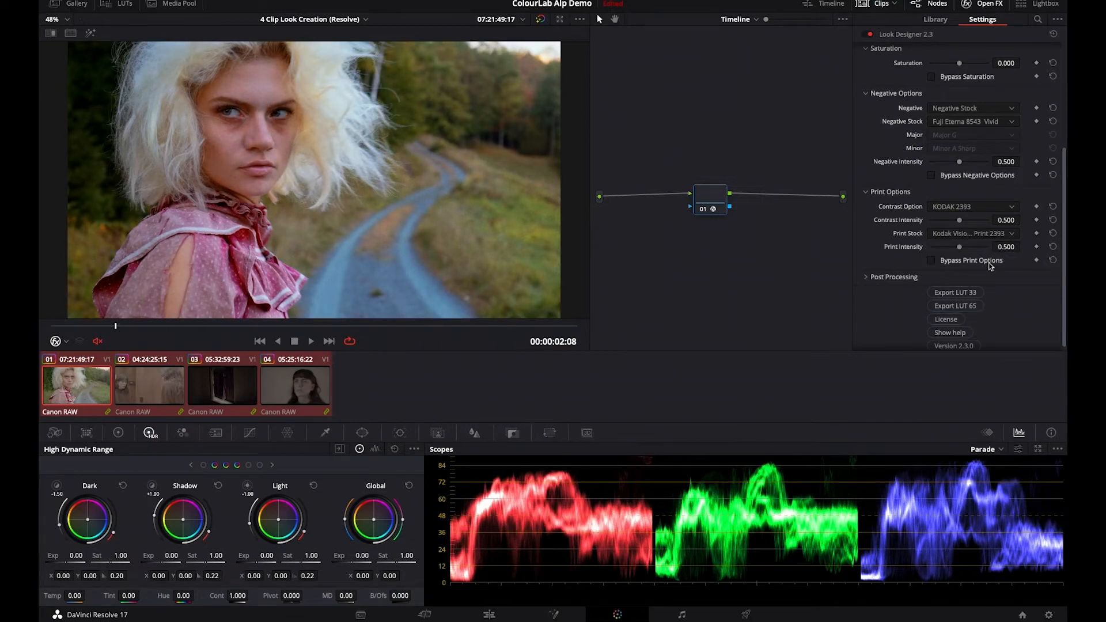
# - Enable Look Designer's post processing with the FPE option and raise its intensity to about 0.899
pyautogui.scroll(-1, 990, 266)
pyautogui.click(867, 273)
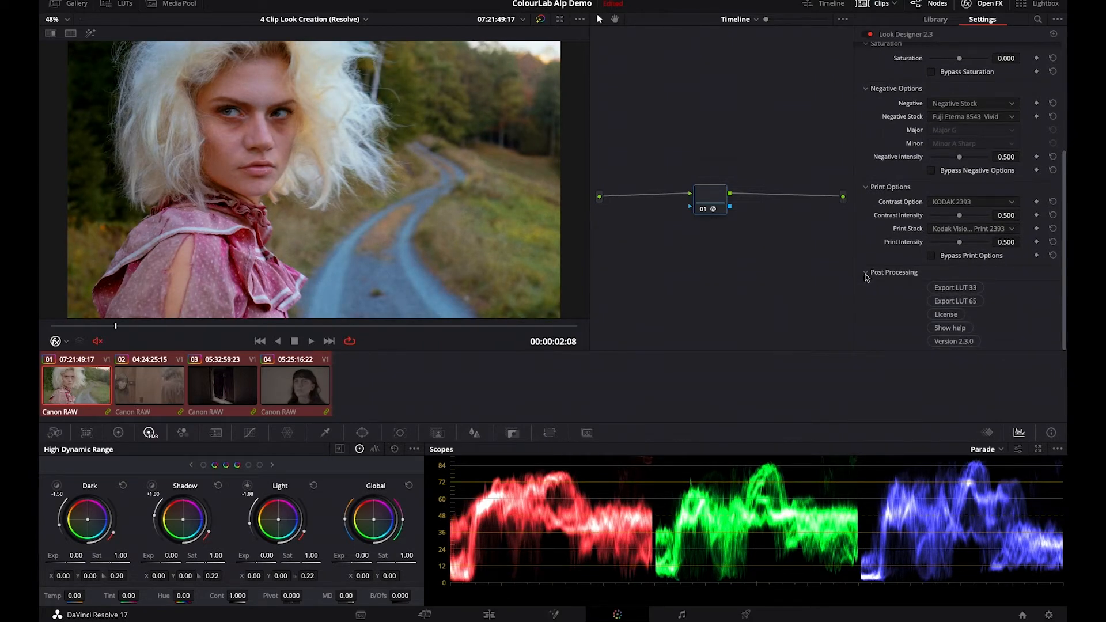
pyautogui.scroll(-3, 962, 275)
pyautogui.click(932, 246)
pyautogui.moveTo(935, 275); pyautogui.dragTo(984, 275)
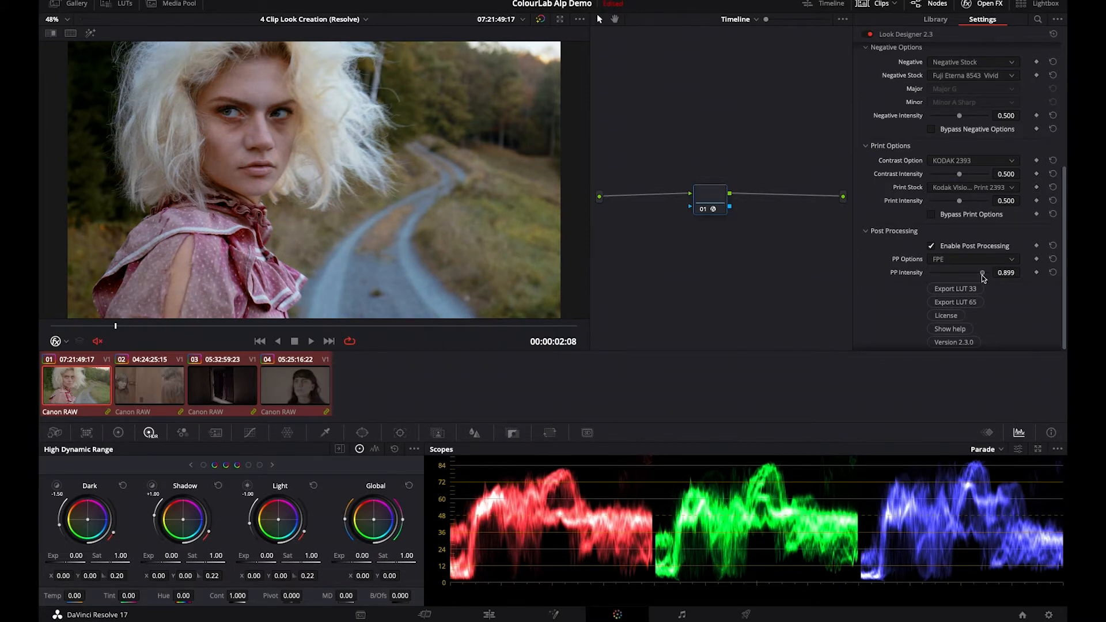
# - Compare the image with and without the post processing and the negative options
pyautogui.click(930, 245)
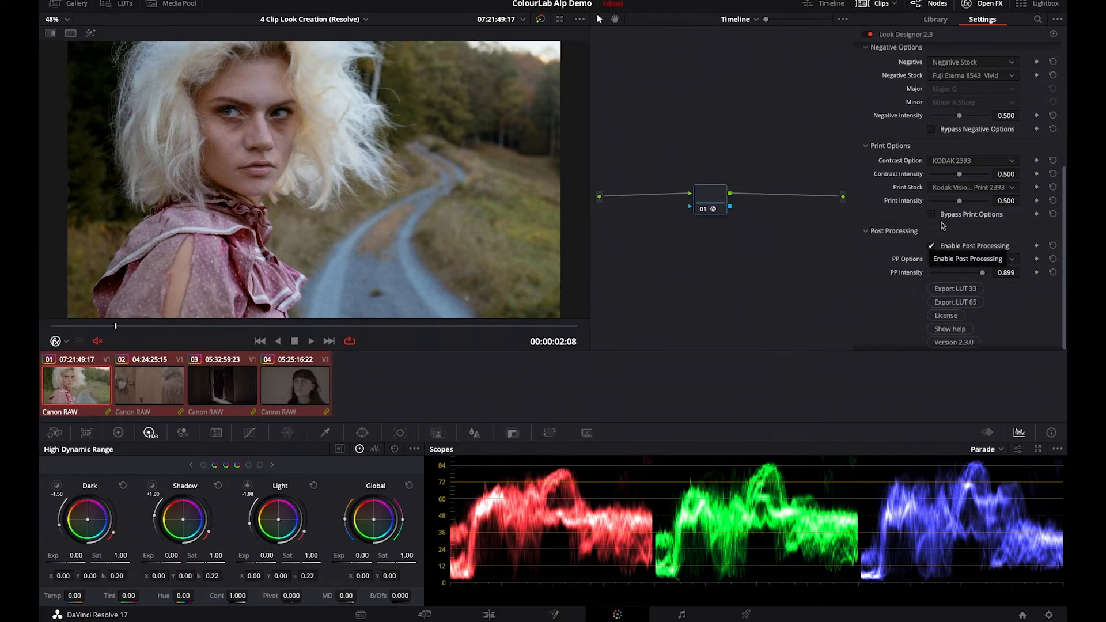
pyautogui.click(932, 130)
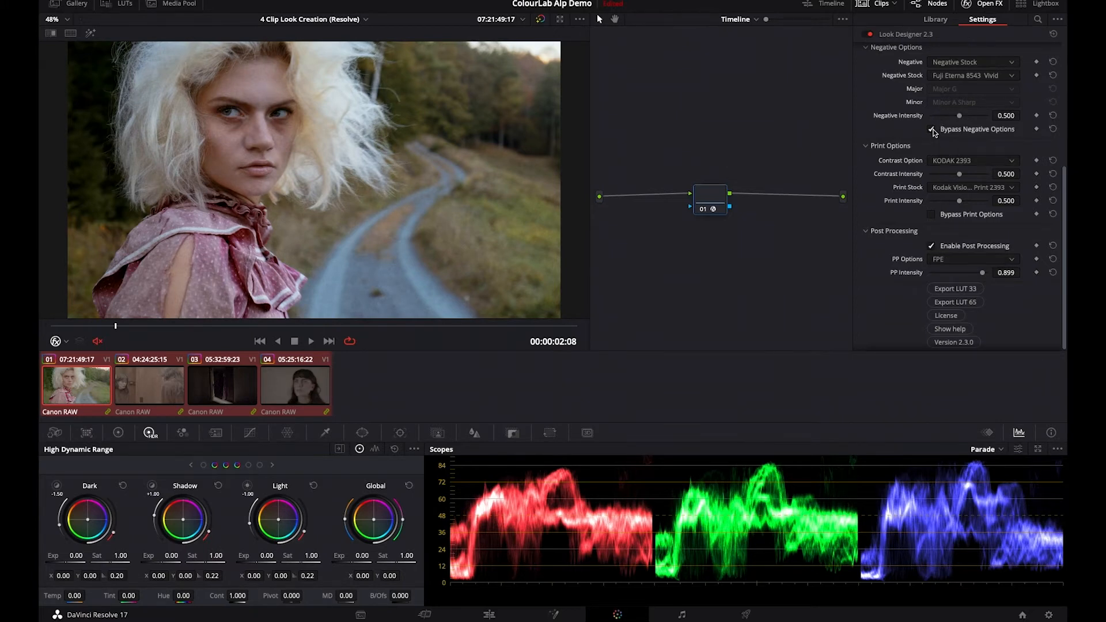
pyautogui.click(933, 131)
pyautogui.click(933, 130)
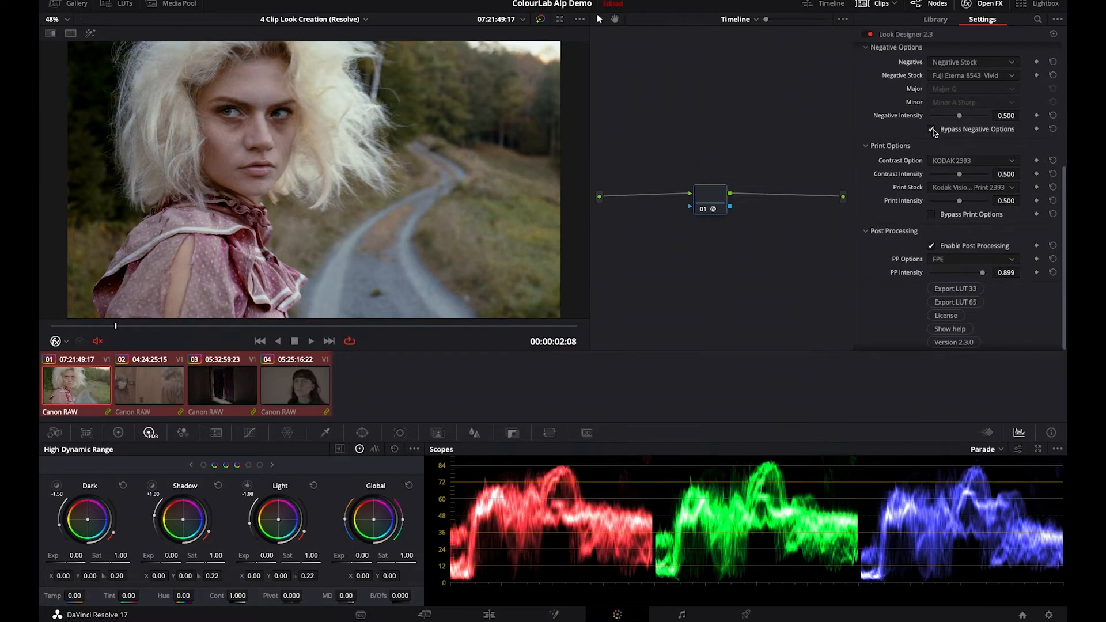
pyautogui.click(933, 130)
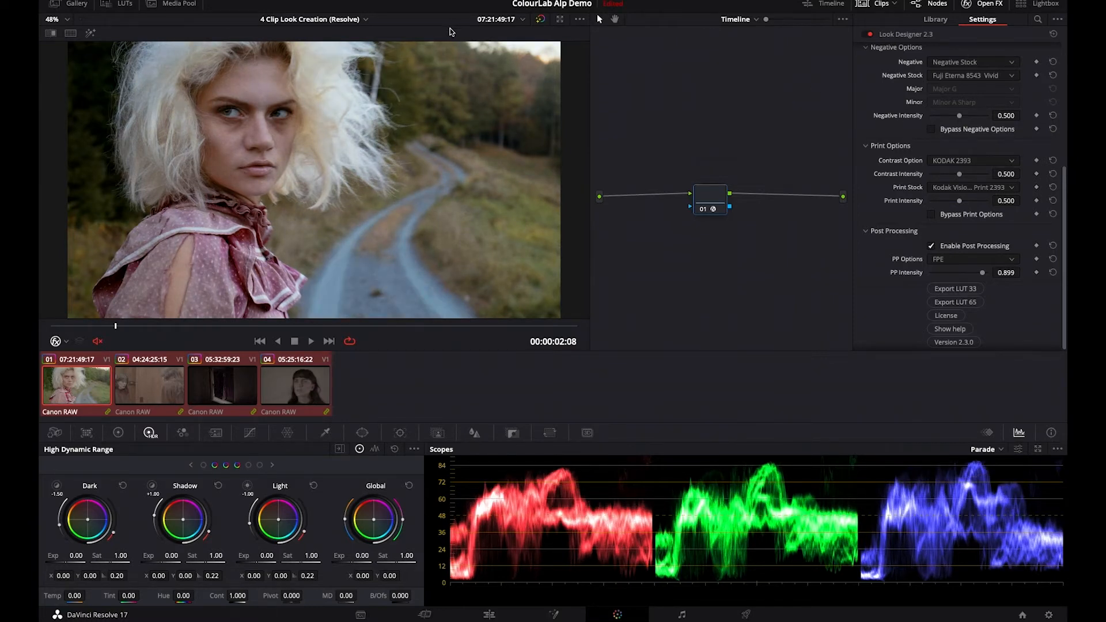
# - Zoom in on the woman's face and compare the image with and without the print options
pyautogui.scroll(1, 193, 117)
pyautogui.scroll(6, 192, 113)
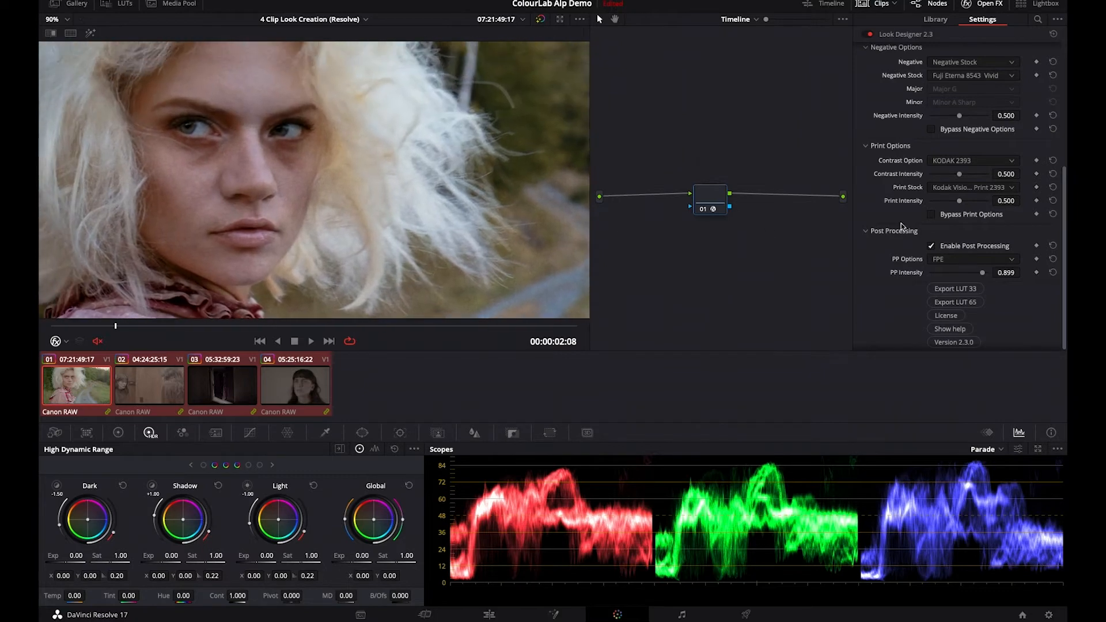
pyautogui.click(933, 215)
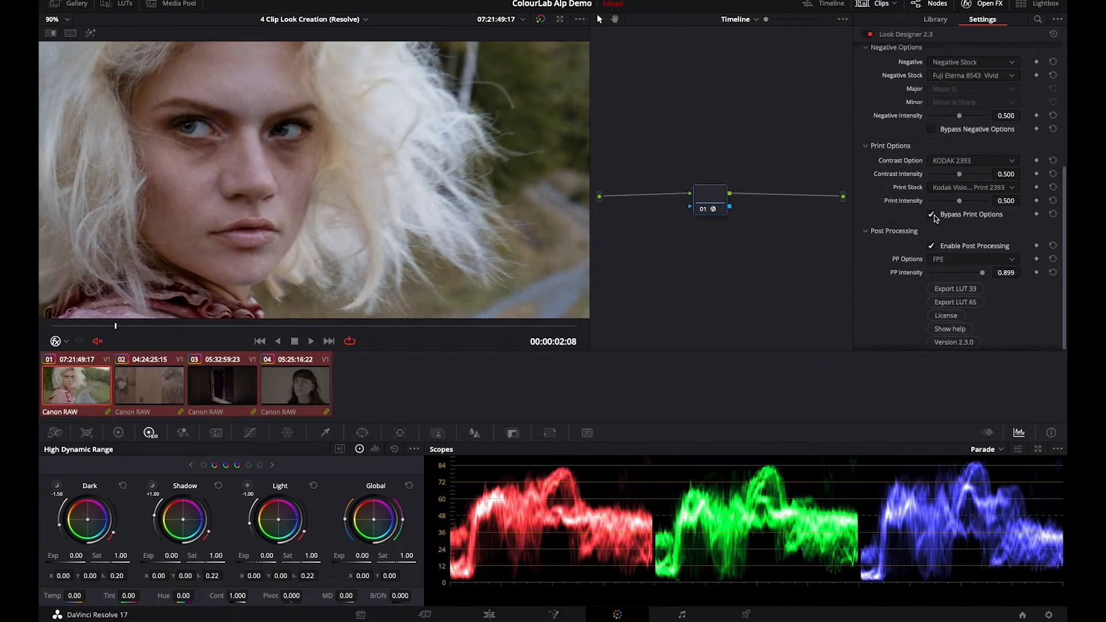
pyautogui.click(933, 216)
pyautogui.click(933, 215)
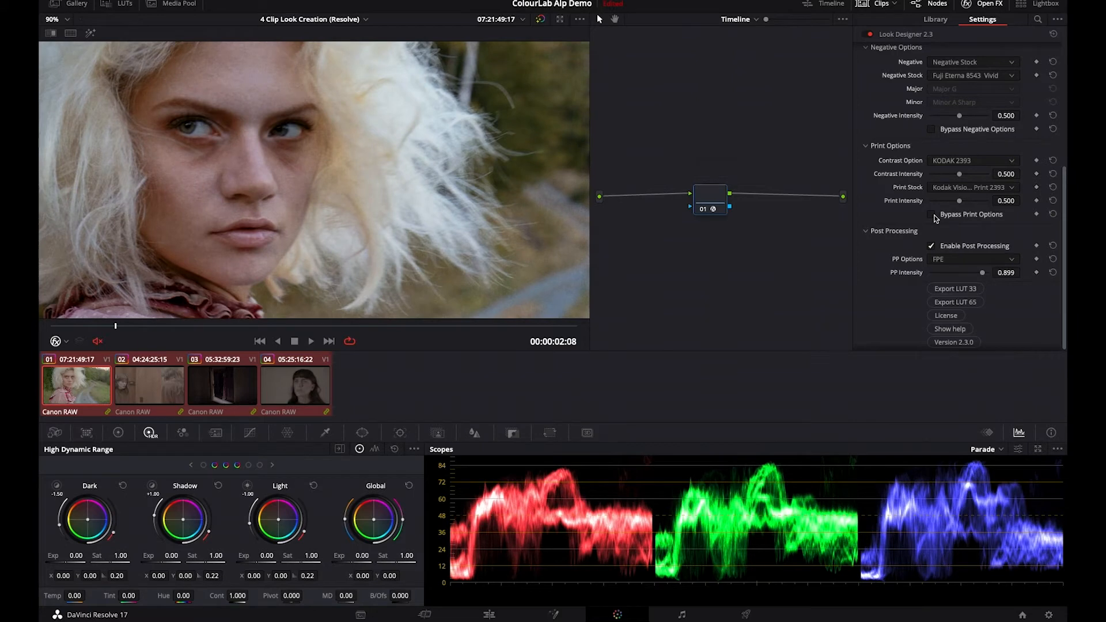
# - Compare the current look with the saved gallery still using a wipe, close the gallery and fit the image to the viewer
pyautogui.click(123, 4)
pyautogui.click(123, 4)
pyautogui.click(72, 3)
pyautogui.doubleClick(178, 58)
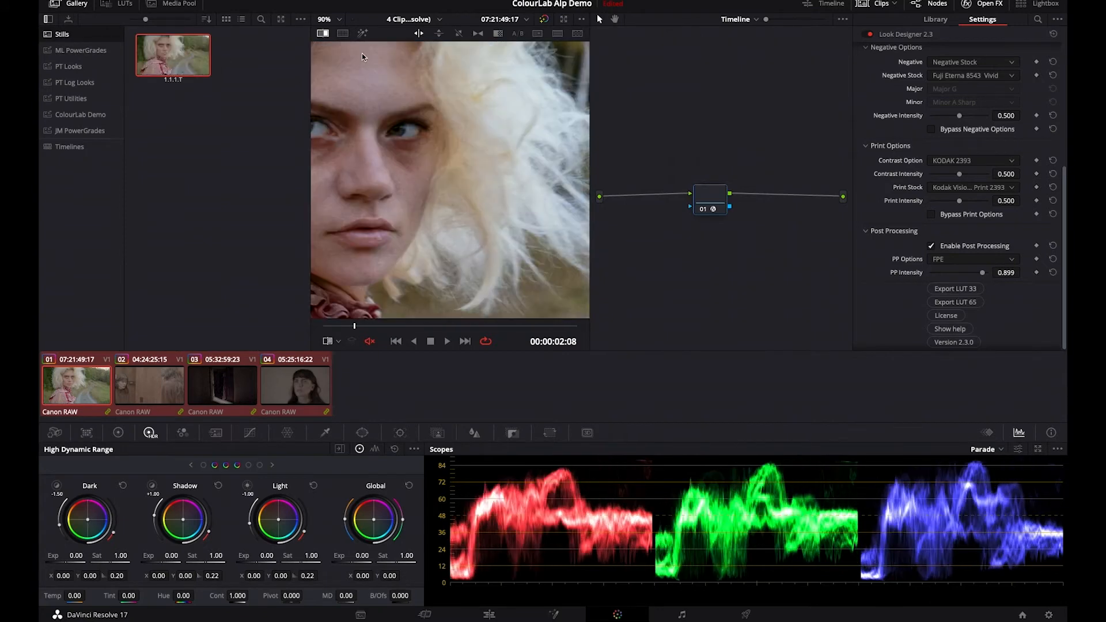
pyautogui.scroll(-8, 340, 62)
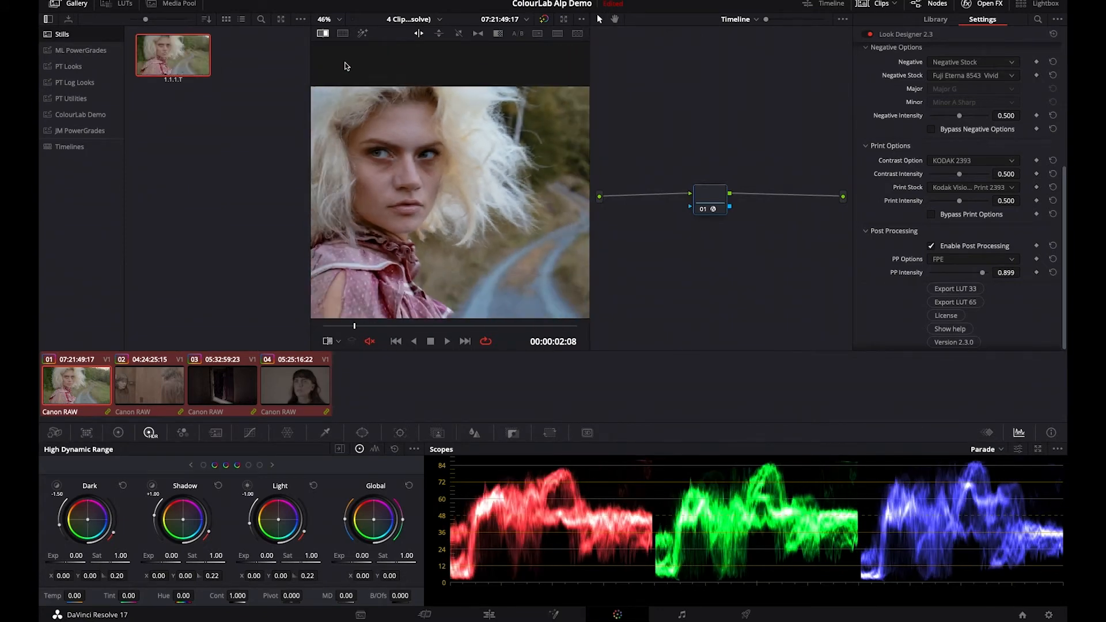
pyautogui.scroll(-1, 391, 155)
pyautogui.scroll(-1, 390, 155)
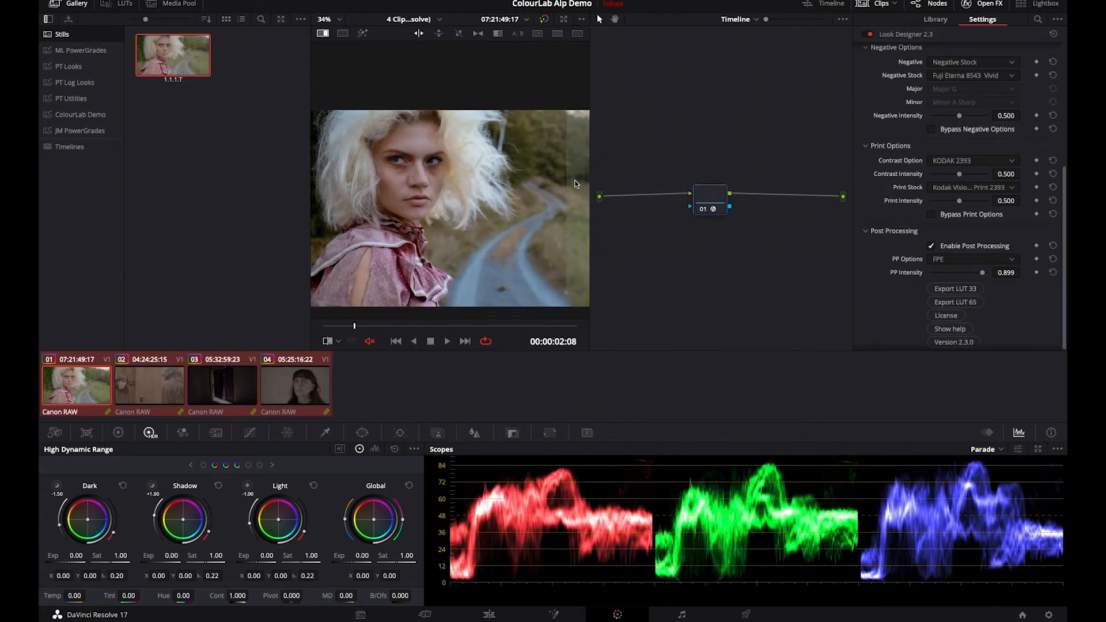
pyautogui.moveTo(415, 183); pyautogui.dragTo(474, 183)
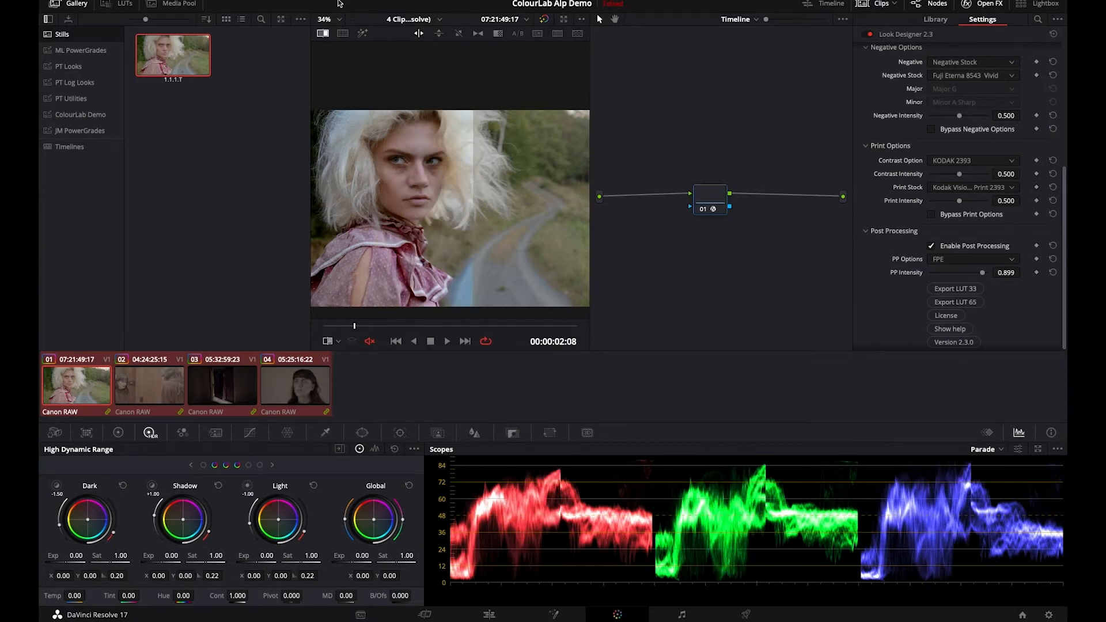
pyautogui.click(324, 34)
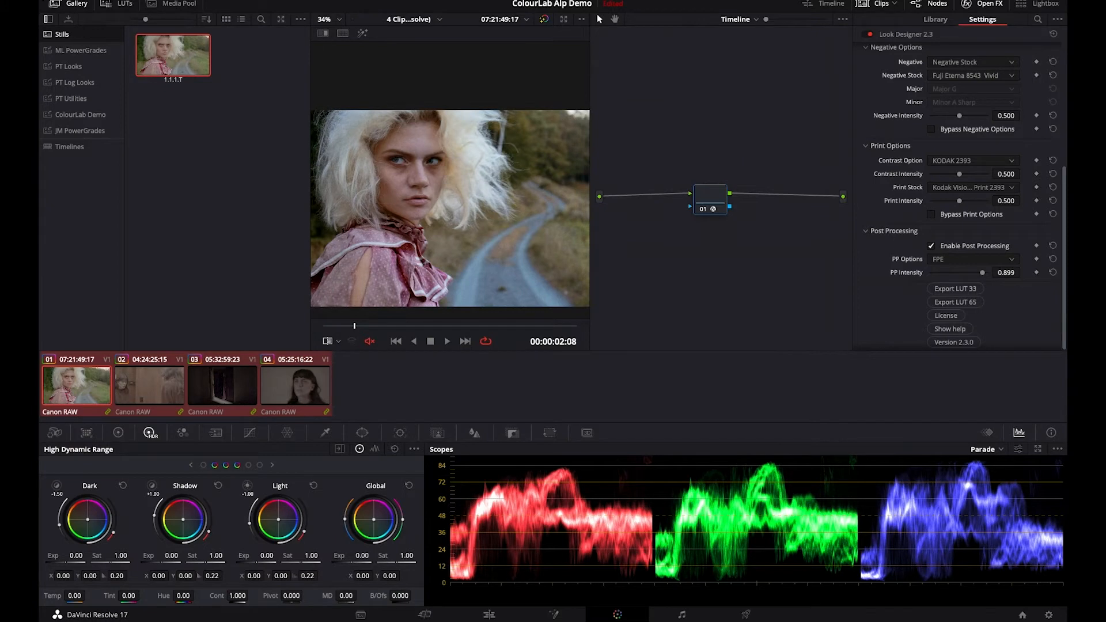
pyautogui.click(70, 5)
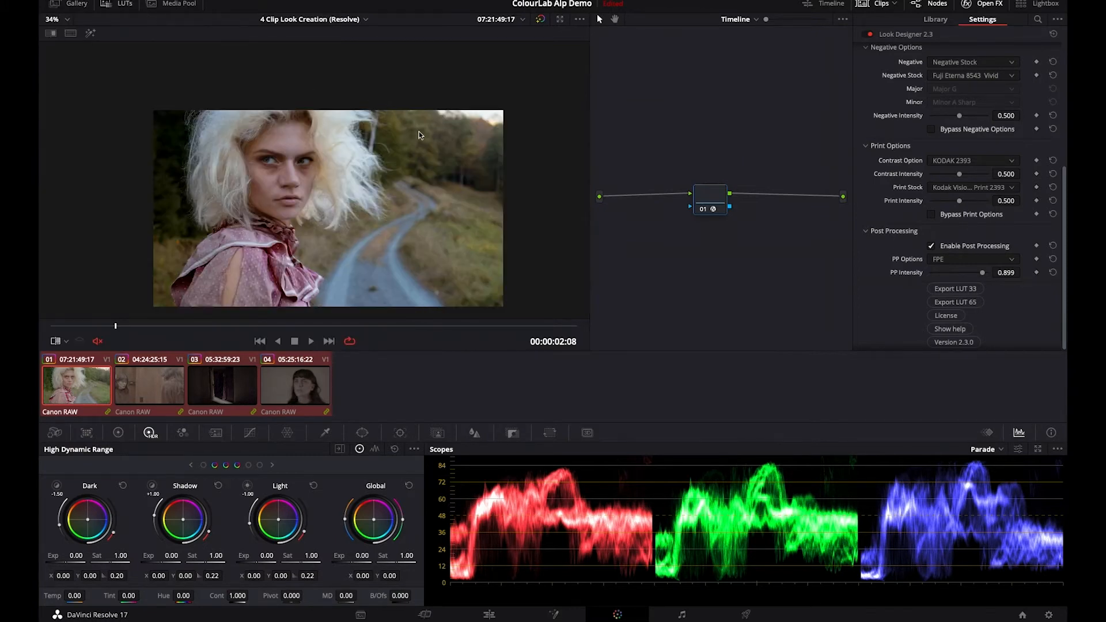
pyautogui.hotkey('shift', 'z')
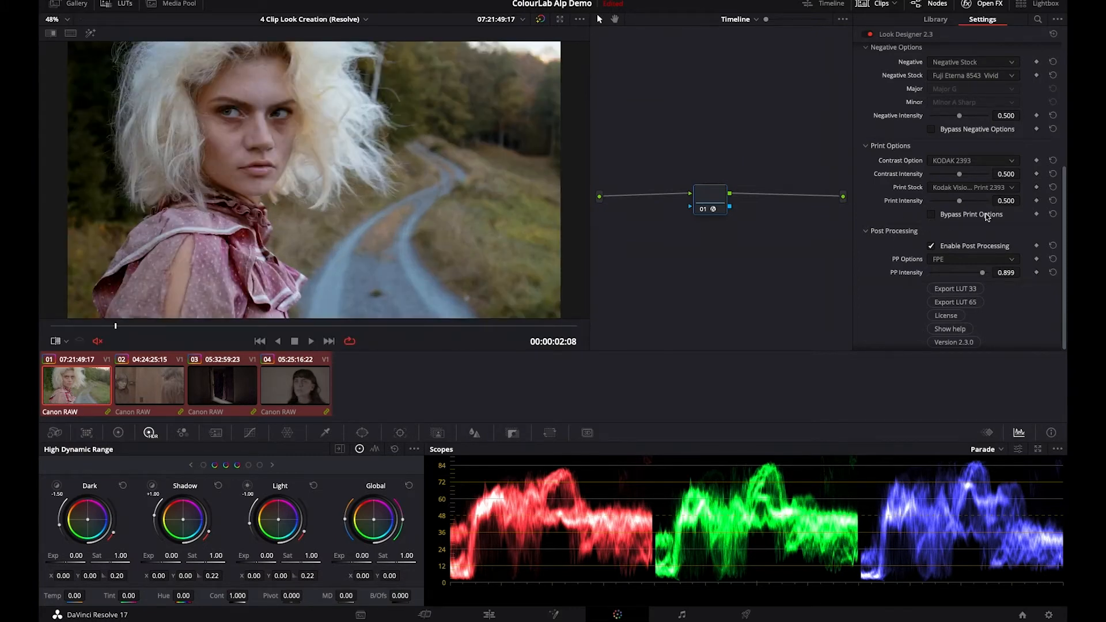
# - Set the Subtractive Color values to C 1.011, M 1.015 and Y 1.023, and check them against the CMY bypass
pyautogui.scroll(4, 986, 217)
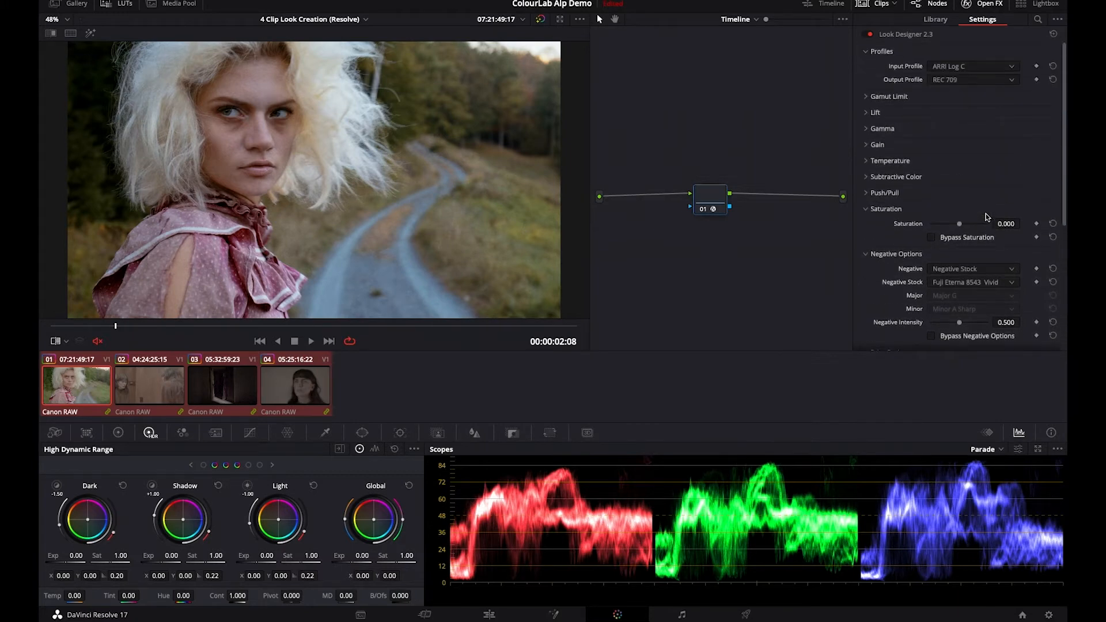
pyautogui.click(867, 177)
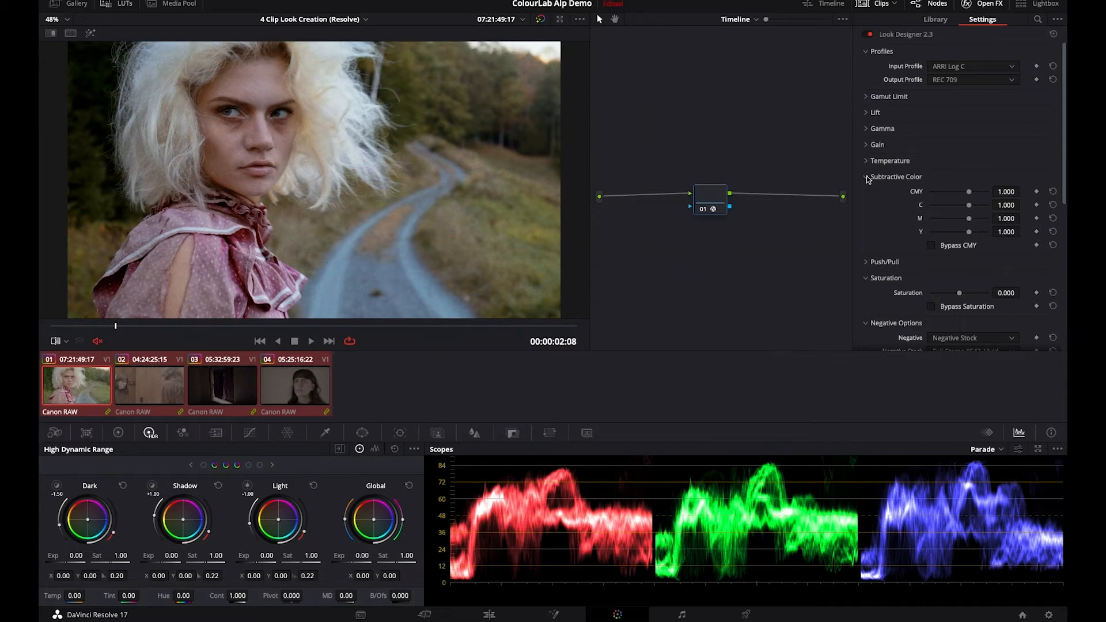
pyautogui.moveTo(1006, 205); pyautogui.dragTo(1025, 232)
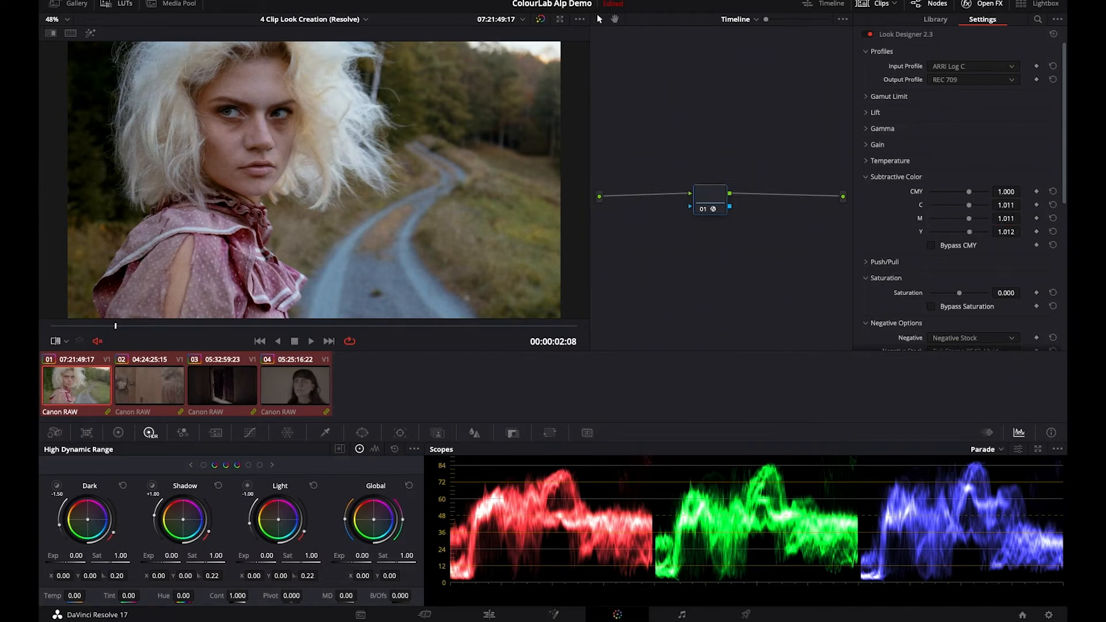
pyautogui.moveTo(1006, 218); pyautogui.dragTo(1025, 232)
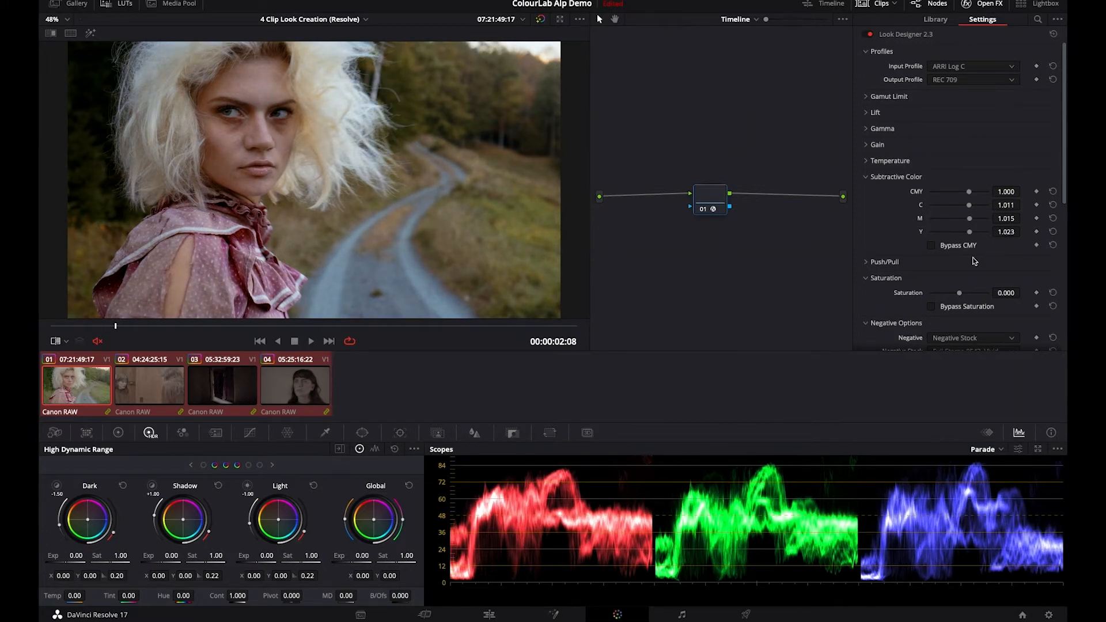
pyautogui.click(933, 246)
# - Compare the second clip with and without the subtractive CMY adjustment
pyautogui.click(176, 394)
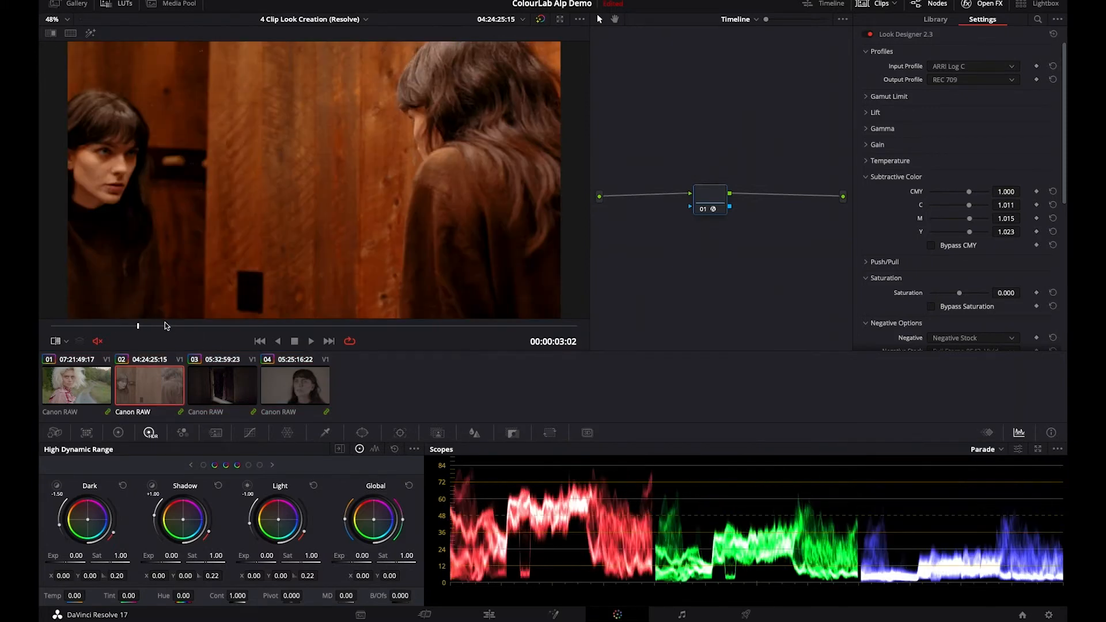
pyautogui.click(933, 246)
pyautogui.click(932, 246)
# - Scrub through the third and fourth clips to review the look, and return to the start of the timeline
pyautogui.click(295, 393)
pyautogui.click(445, 327)
pyautogui.moveTo(445, 329); pyautogui.dragTo(525, 328)
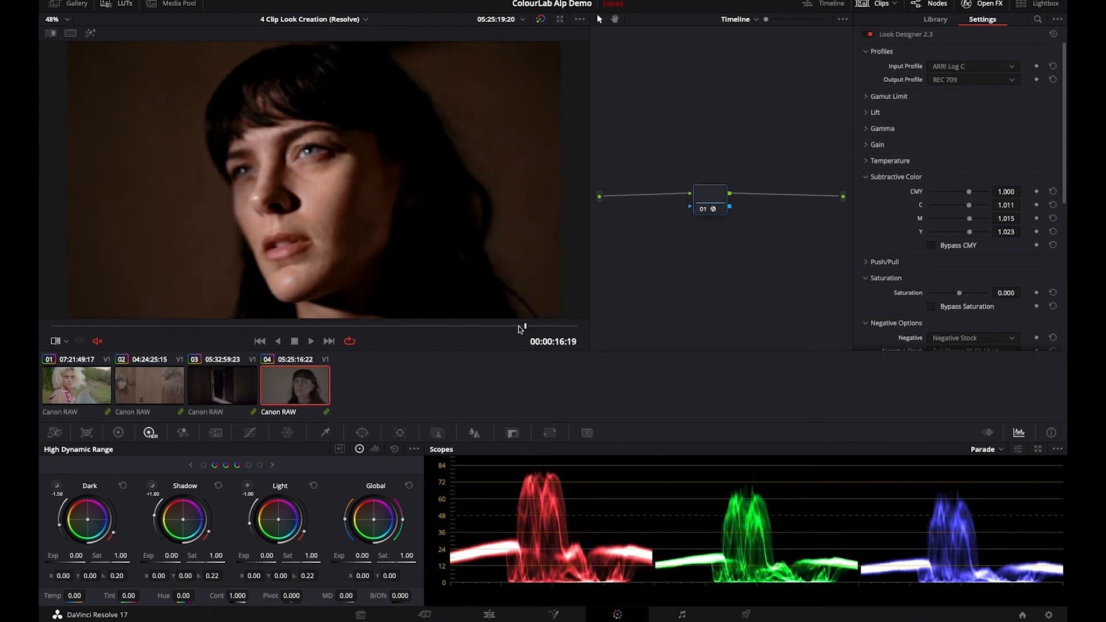
pyautogui.click(212, 397)
pyautogui.moveTo(372, 327); pyautogui.dragTo(453, 329)
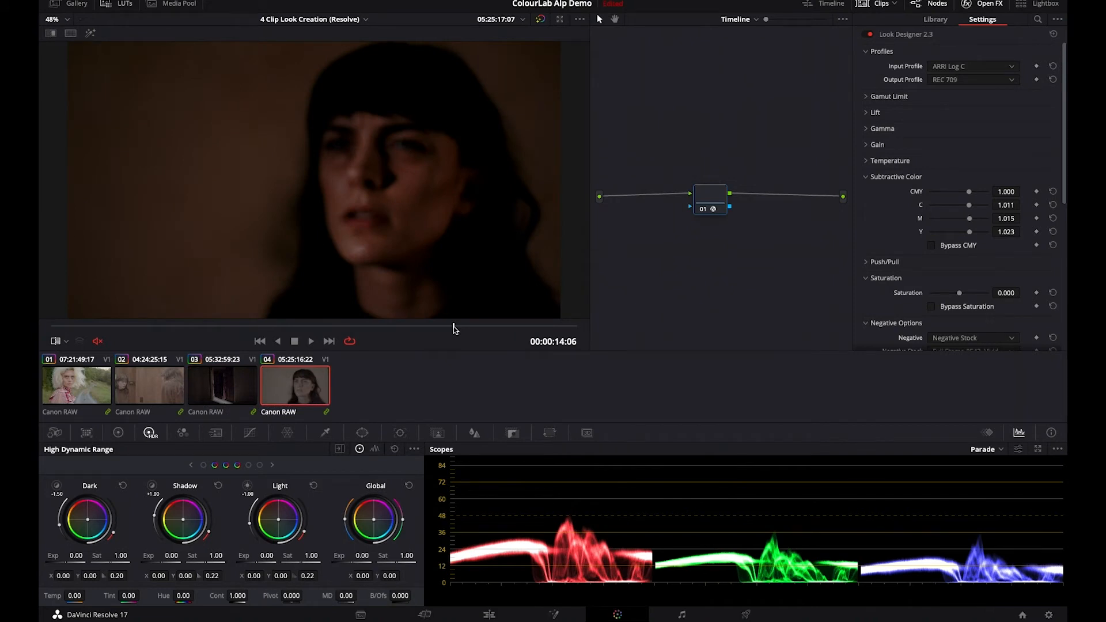
pyautogui.press('Home')
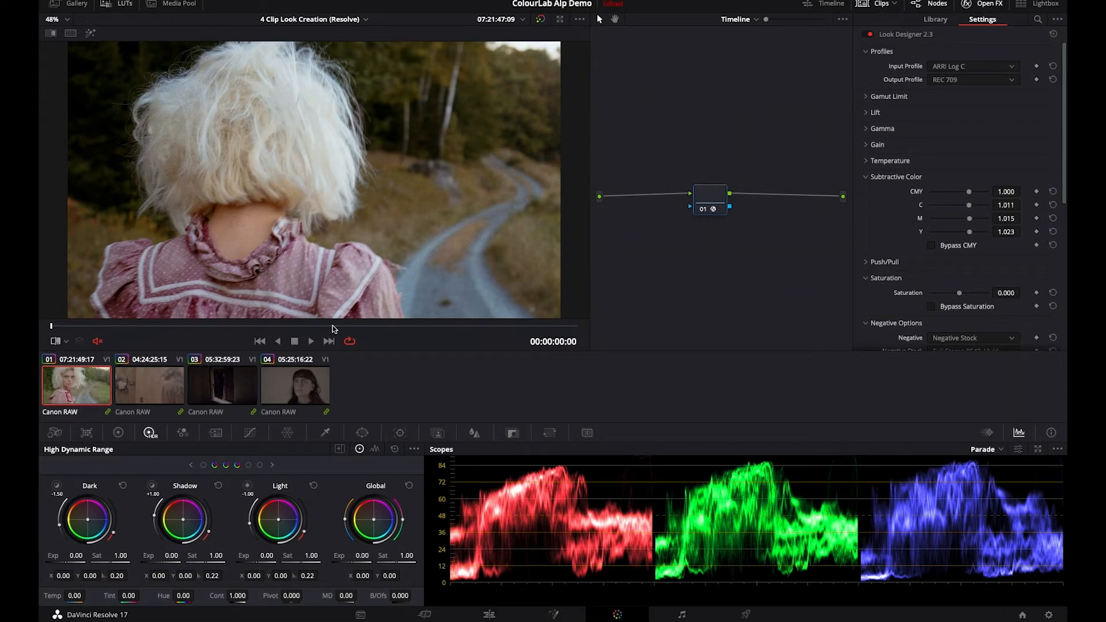
# - Review the Look Designer settings down to the LUT export options, and examine the available input and output profiles without changing them
pyautogui.scroll(-3, 983, 228)
pyautogui.scroll(-3, 982, 225)
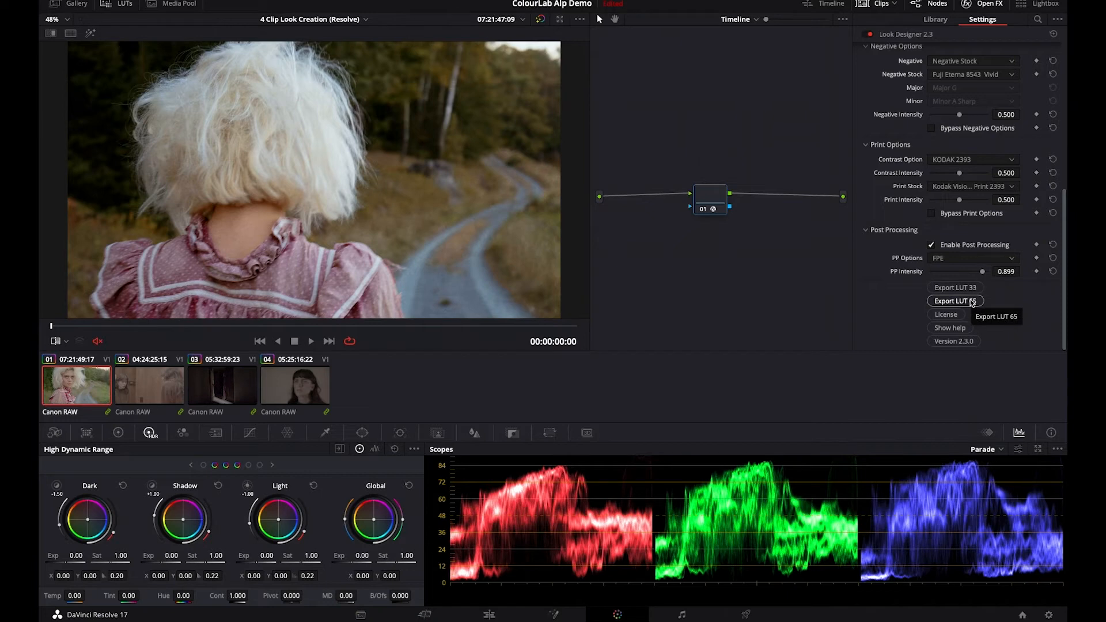
pyautogui.scroll(6, 971, 299)
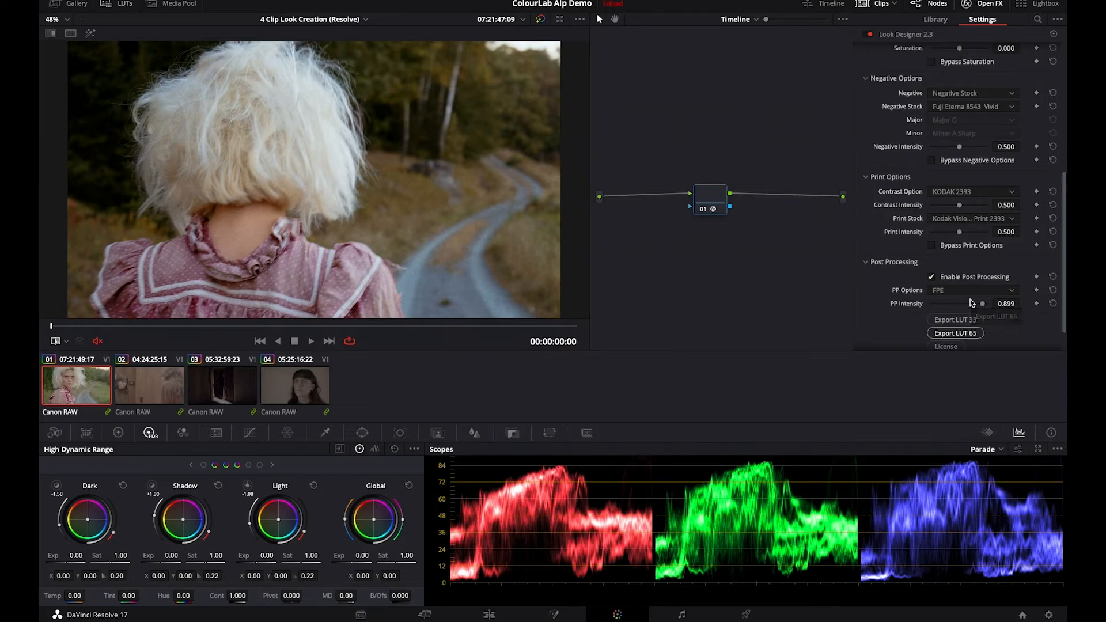
pyautogui.click(954, 68)
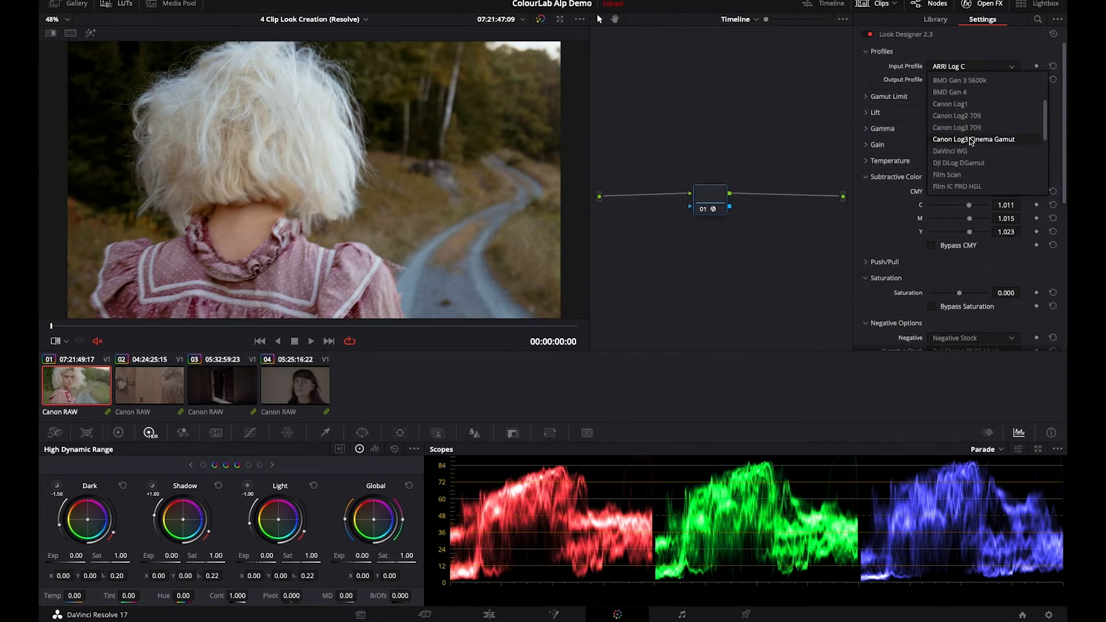
pyautogui.click(989, 38)
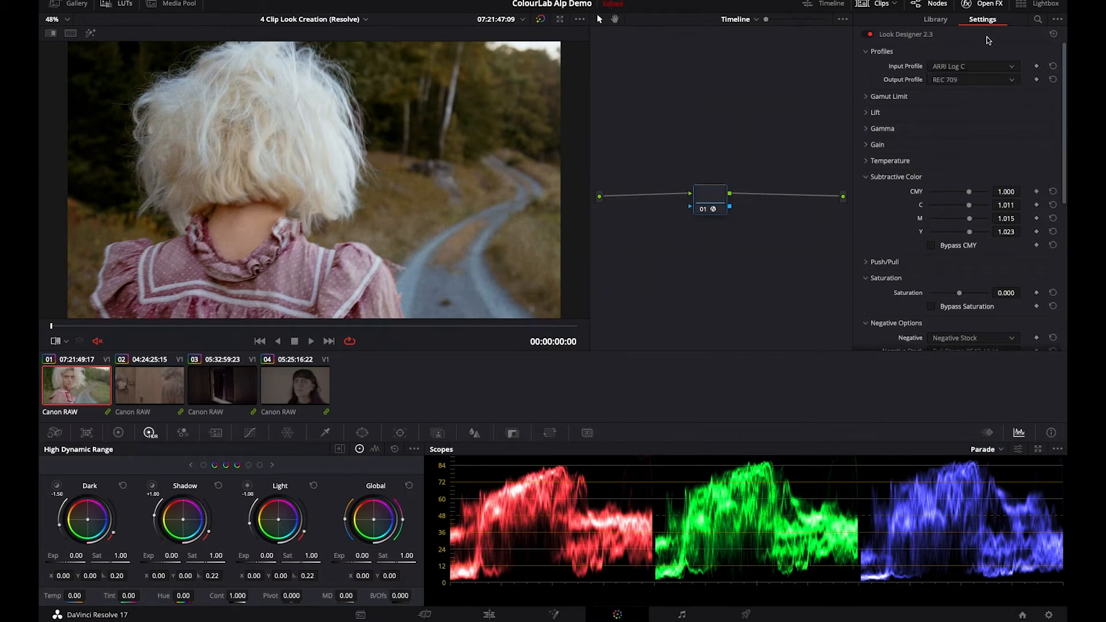
pyautogui.click(981, 81)
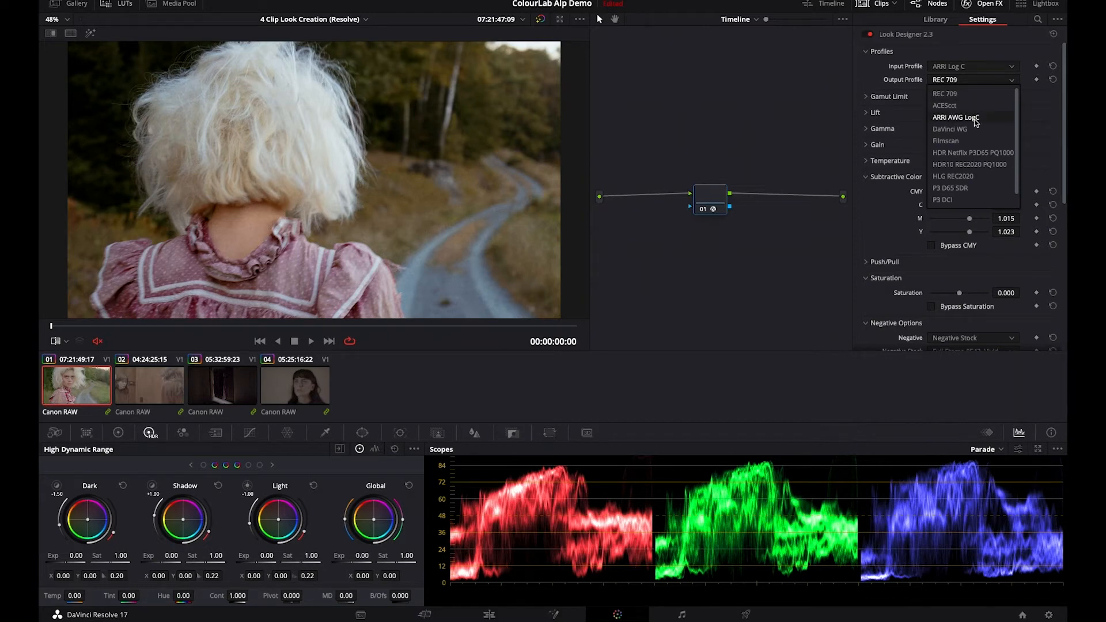
pyautogui.click(995, 40)
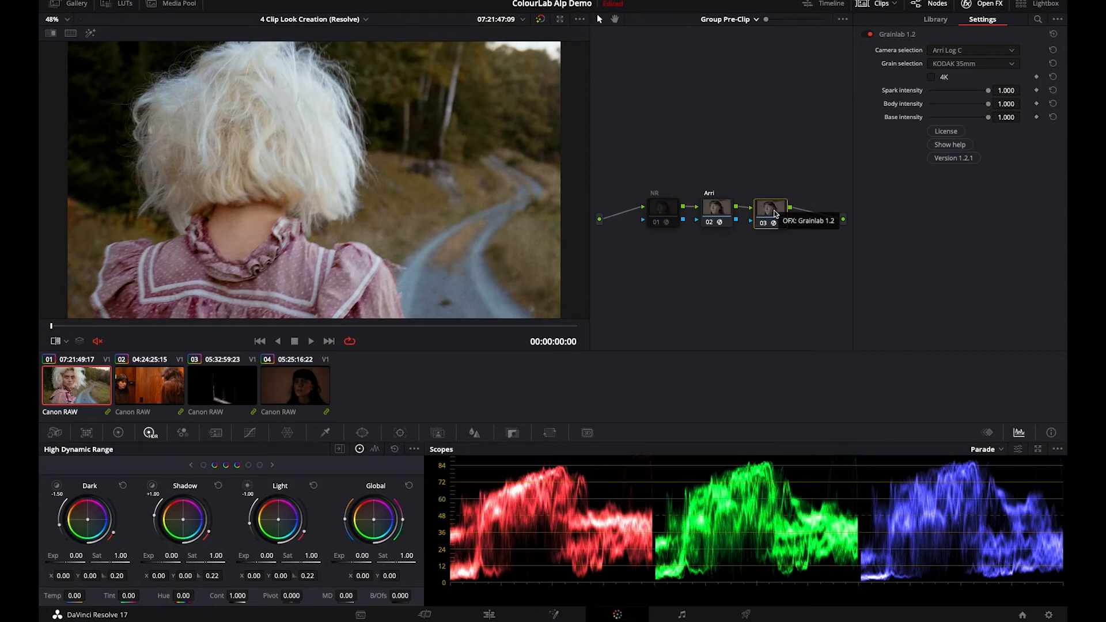
# - Disable the Grainlab node and enable the NR noise reduction node in the group pre-clip tree
pyautogui.hotkey('ctrl', 'd')
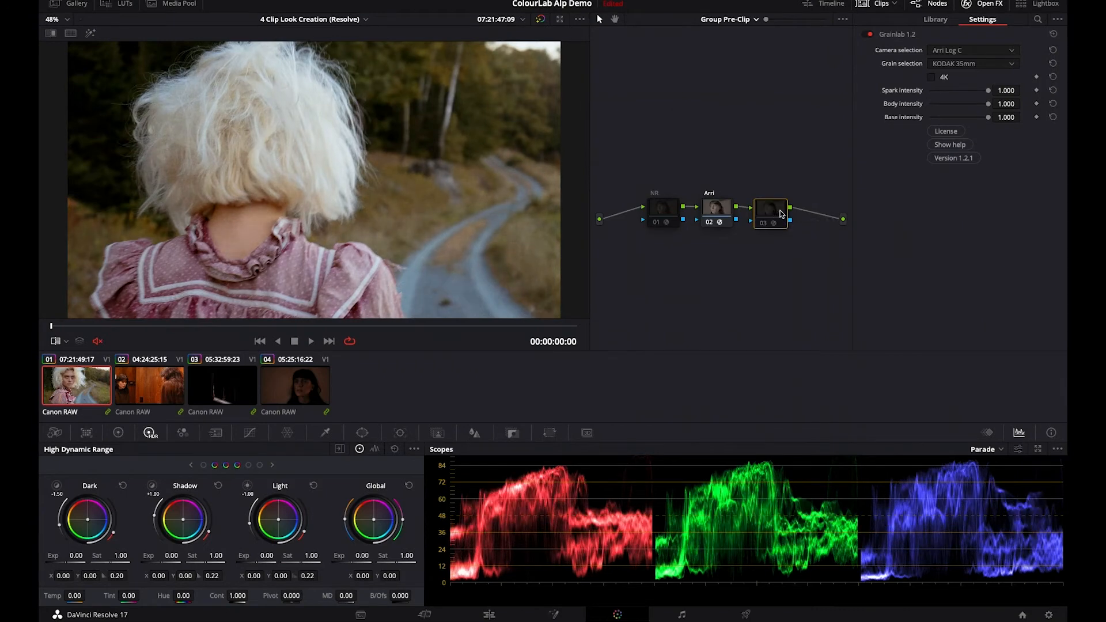
pyautogui.click(666, 205)
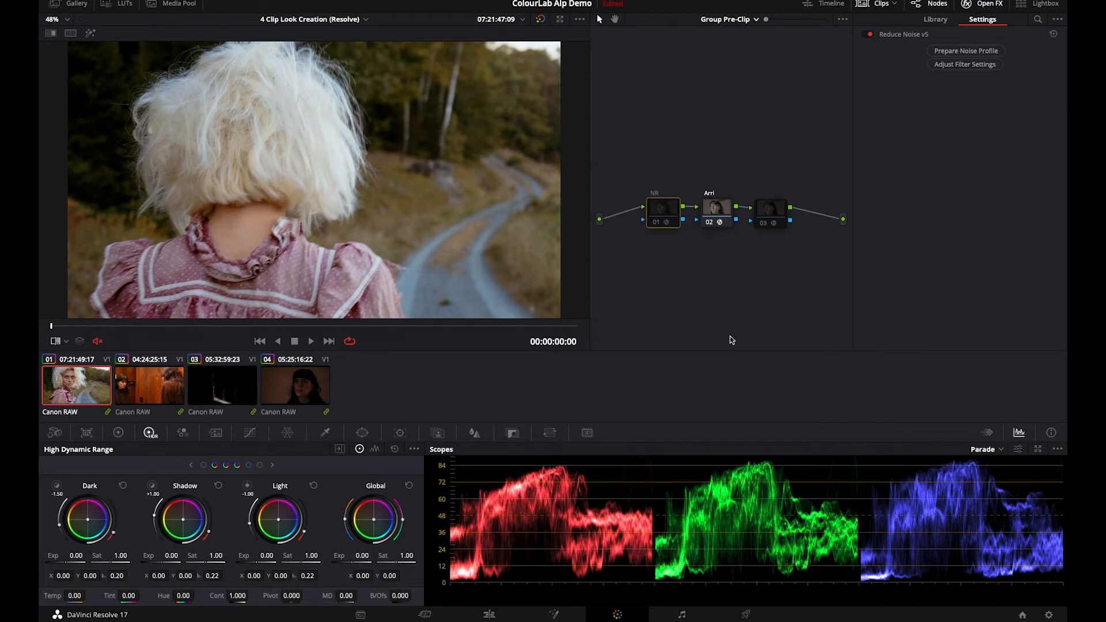
pyautogui.hotkey('ctrl', 'd')
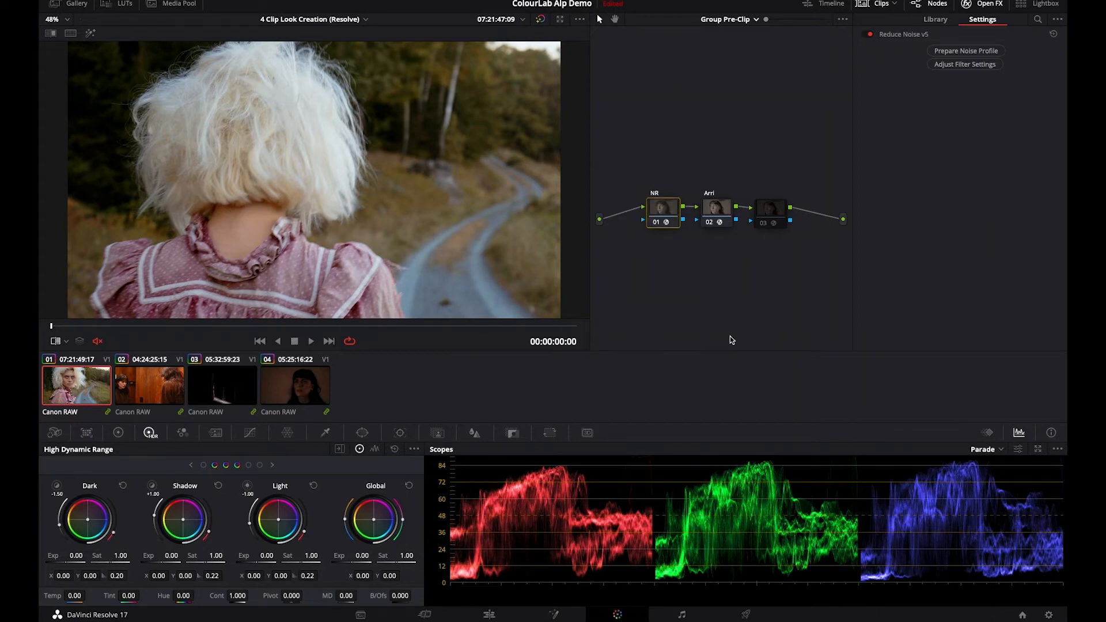
# - Go to 00:00:02:23 in the first clip, inspect the noise reduction closely on the woman's face, and fit the image to the viewer
pyautogui.scroll(2, 256, 190)
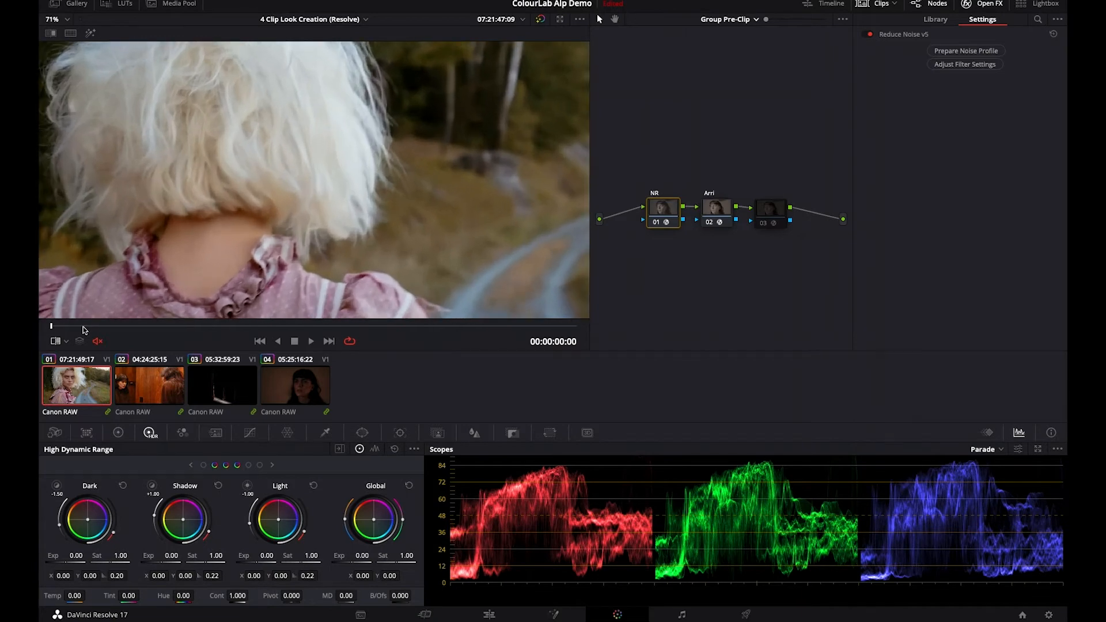
pyautogui.moveTo(188, 325); pyautogui.dragTo(563, 325)
pyautogui.scroll(2, 211, 179)
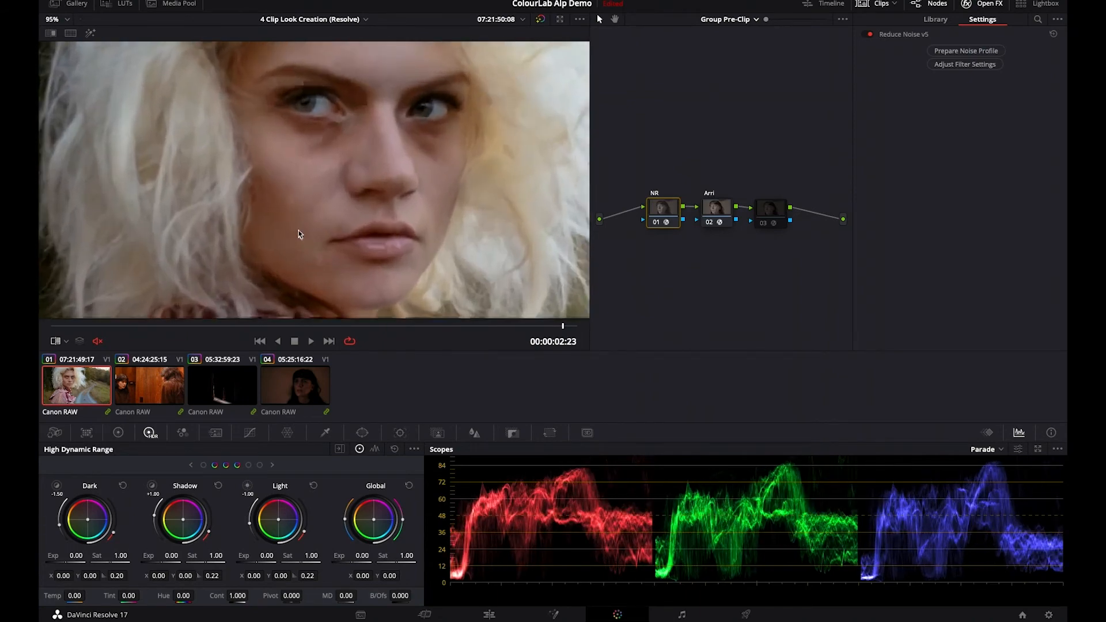
pyautogui.scroll(2, 299, 233)
pyautogui.scroll(1, 324, 149)
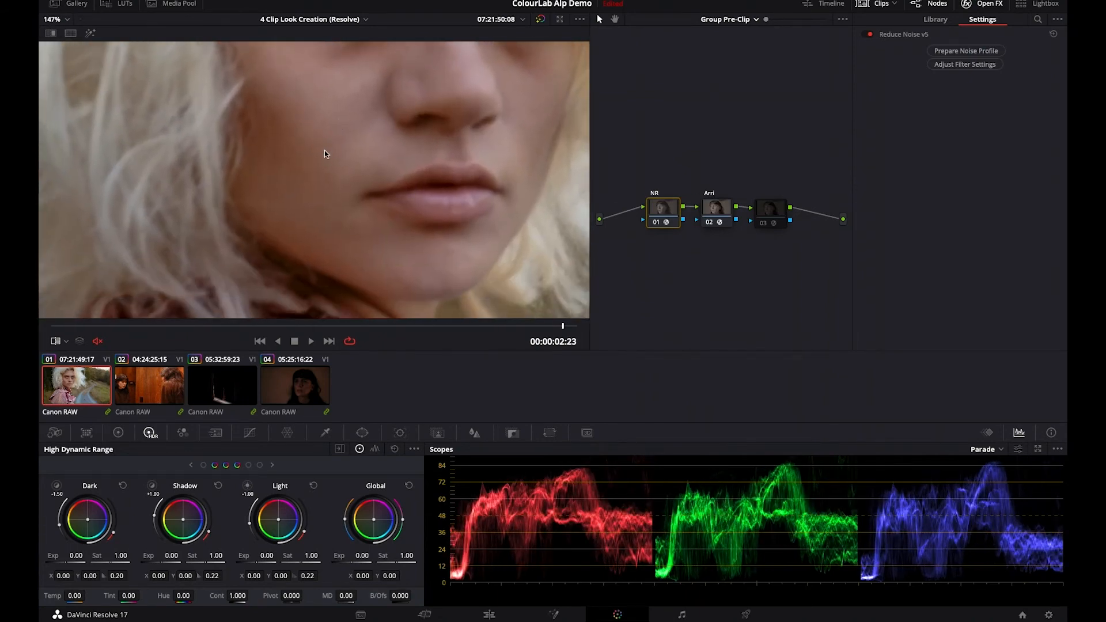
pyautogui.scroll(2, 241, 168)
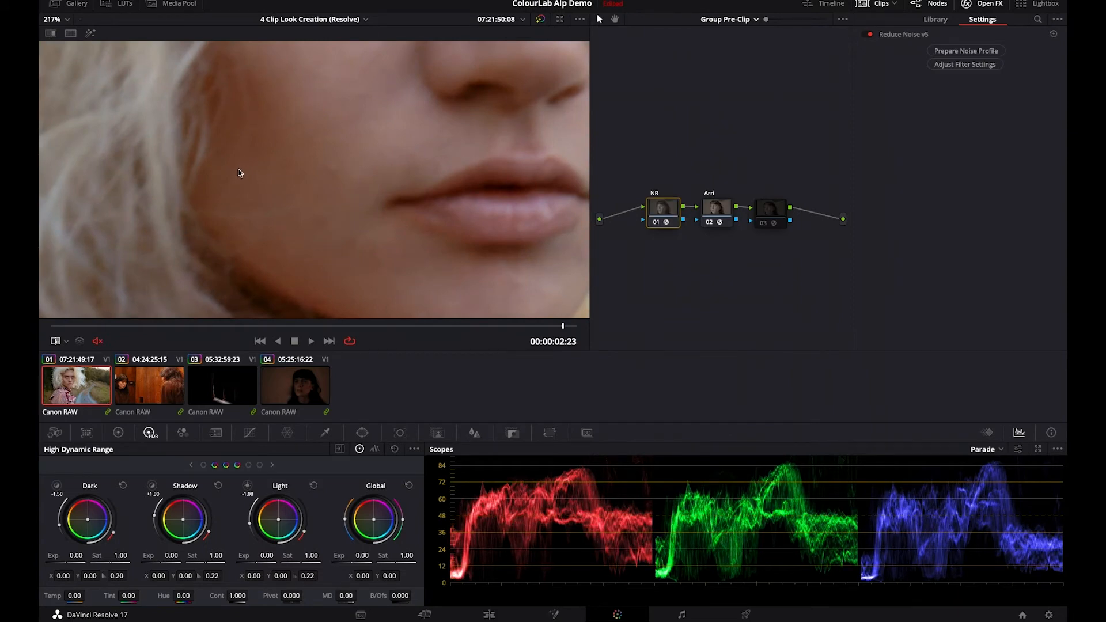
pyautogui.scroll(-4, 472, 155)
pyautogui.moveTo(370, 149); pyautogui.dragTo(323, 109)
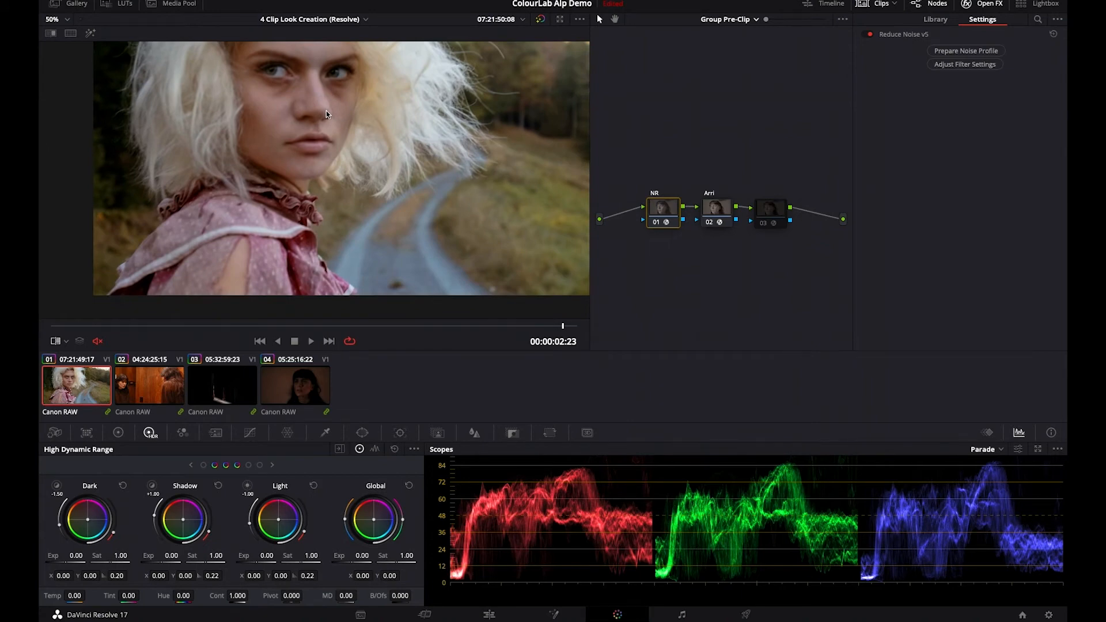
pyautogui.hotkey('shift', 'z')
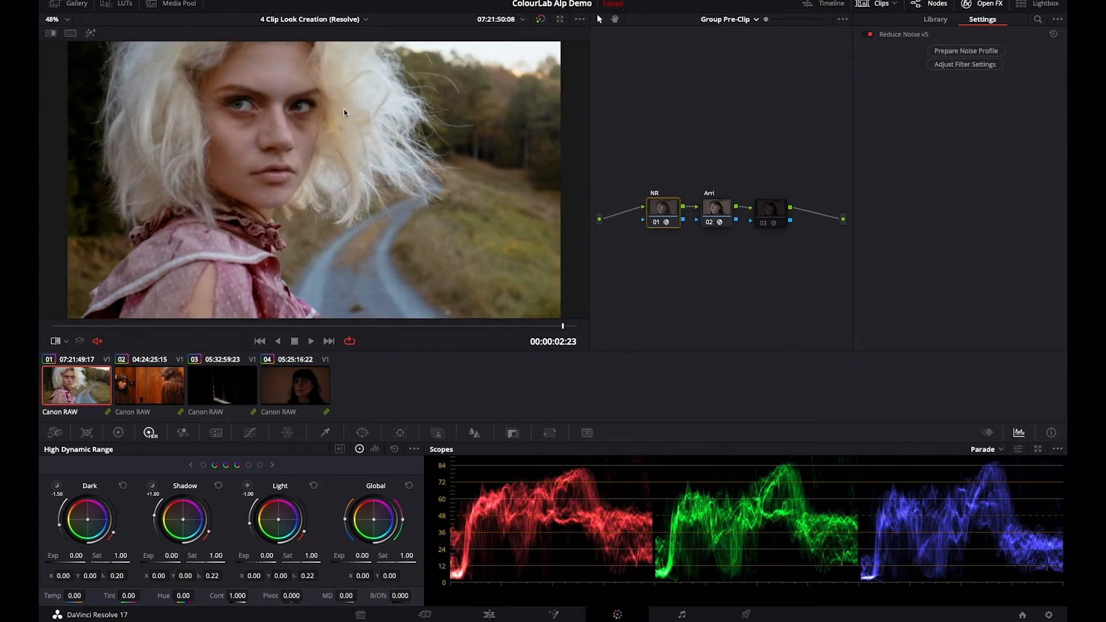
# - Re-enable the Grainlab node, set Spark intensity to 0.762, Body to 0.669 and Base to 0.605, and check the grain on the face
pyautogui.click(779, 215)
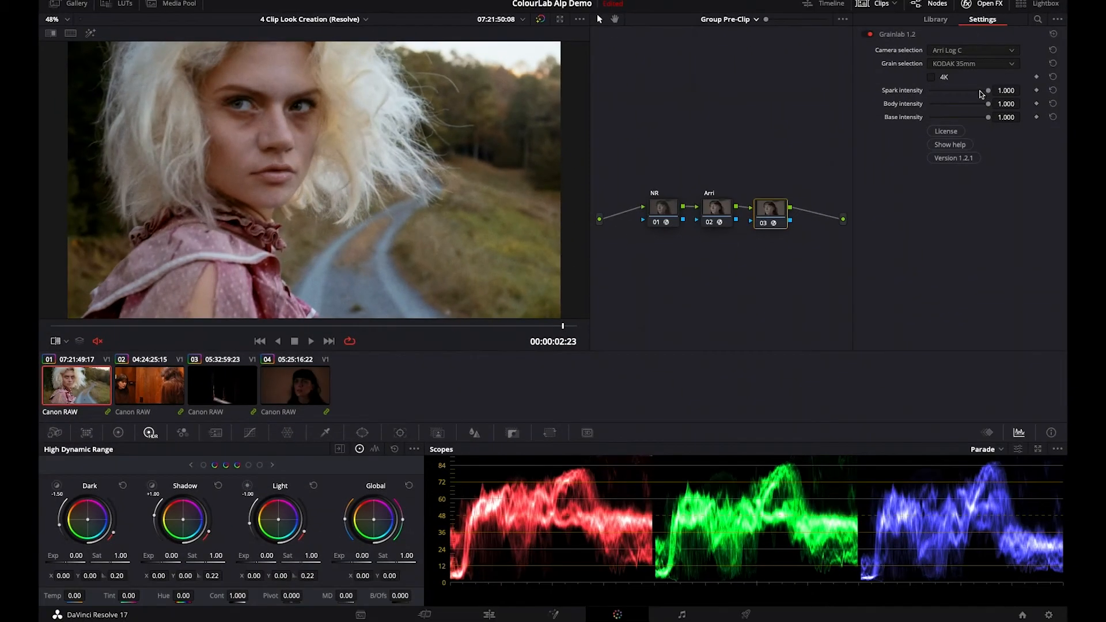
pyautogui.moveTo(981, 94); pyautogui.dragTo(974, 93)
pyautogui.moveTo(977, 104); pyautogui.dragTo(966, 118)
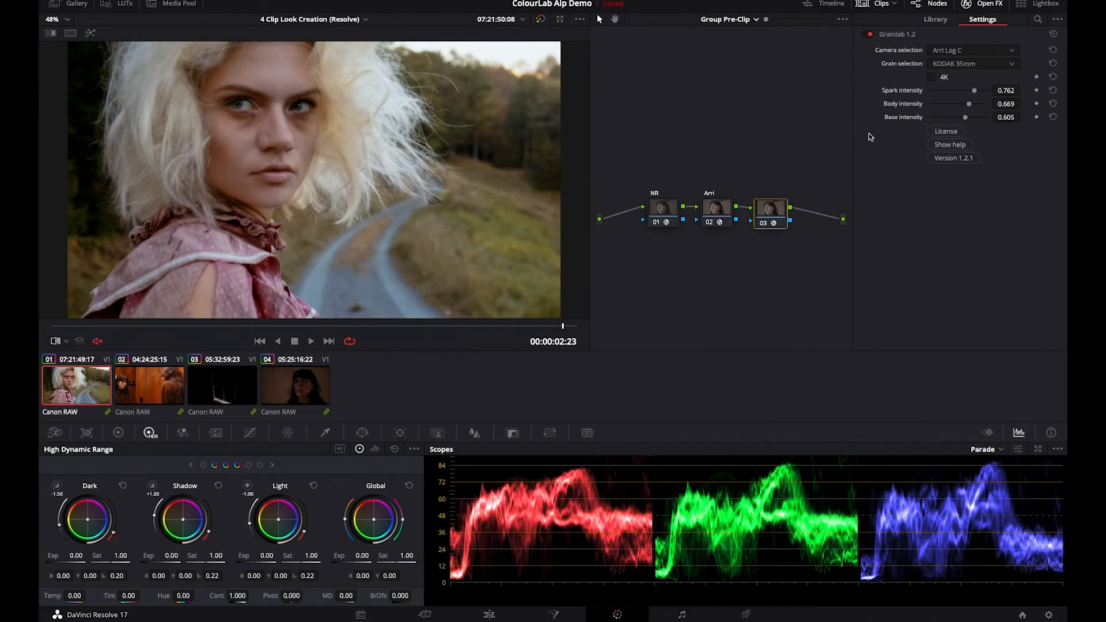
pyautogui.scroll(5, 200, 172)
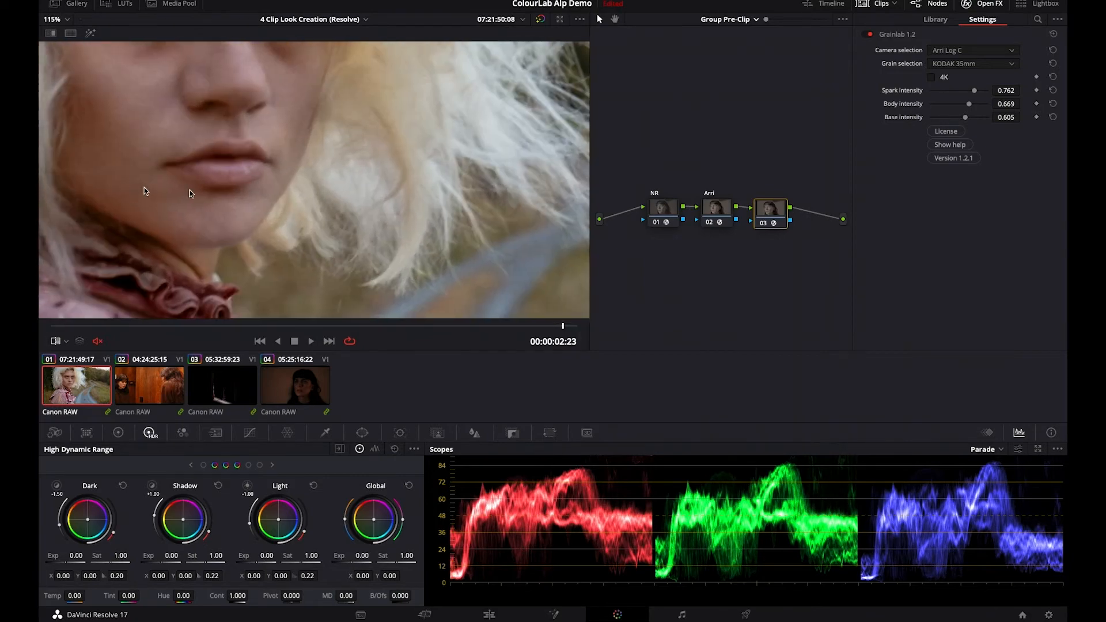
pyautogui.moveTo(340, 332); pyautogui.dragTo(337, 244)
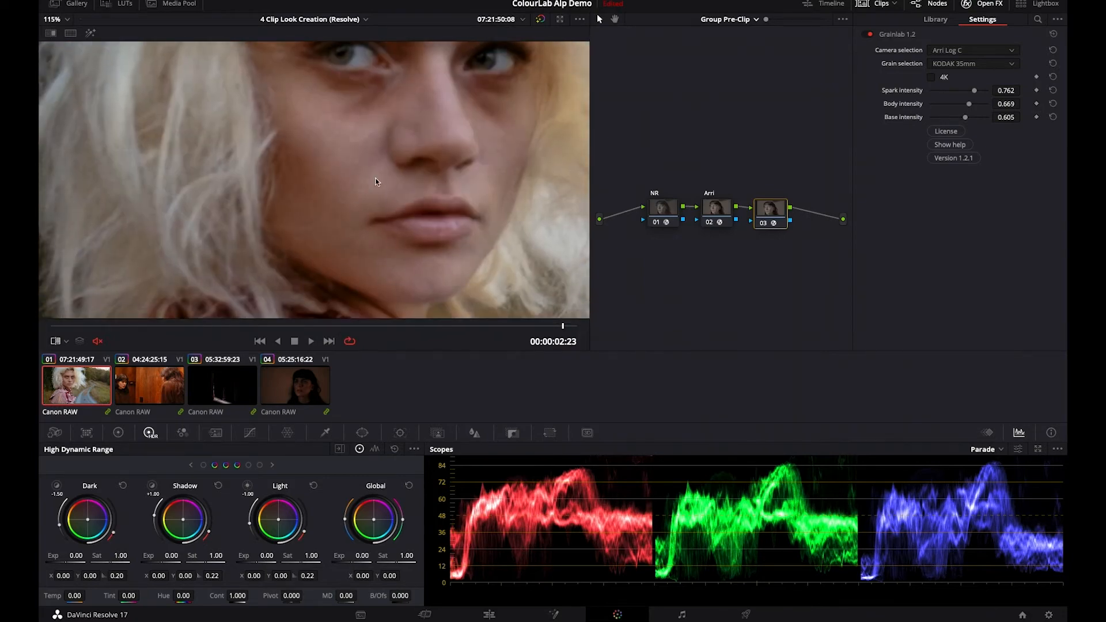
pyautogui.moveTo(376, 178); pyautogui.dragTo(360, 192)
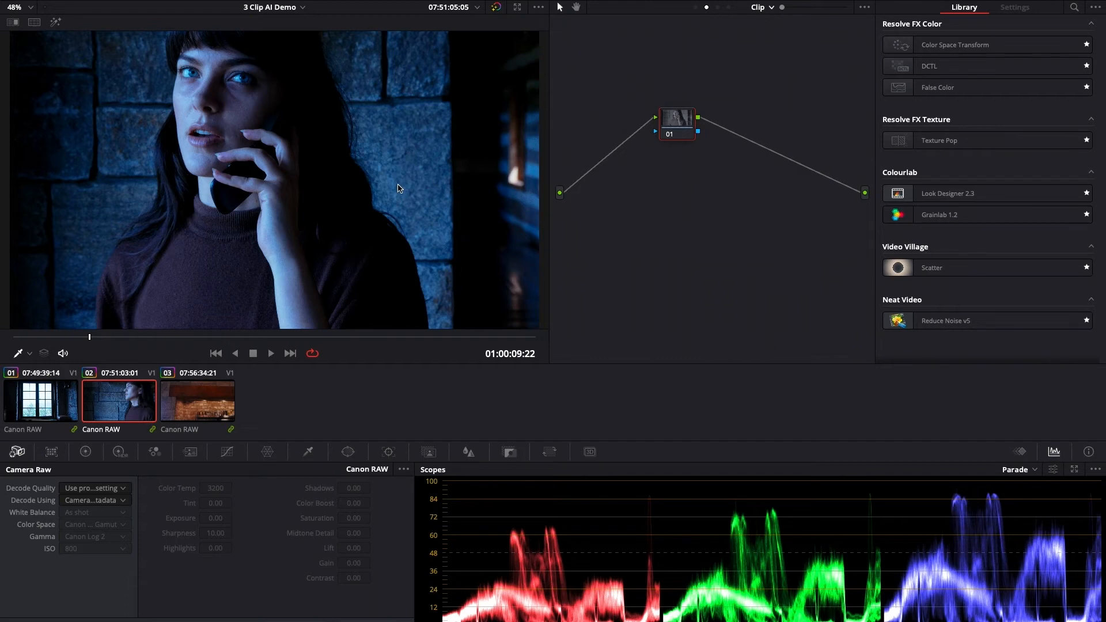
# - Check which group the second clip of the 3 Clip AI Demo timeline is assigned to
pyautogui.rightClick(136, 403)
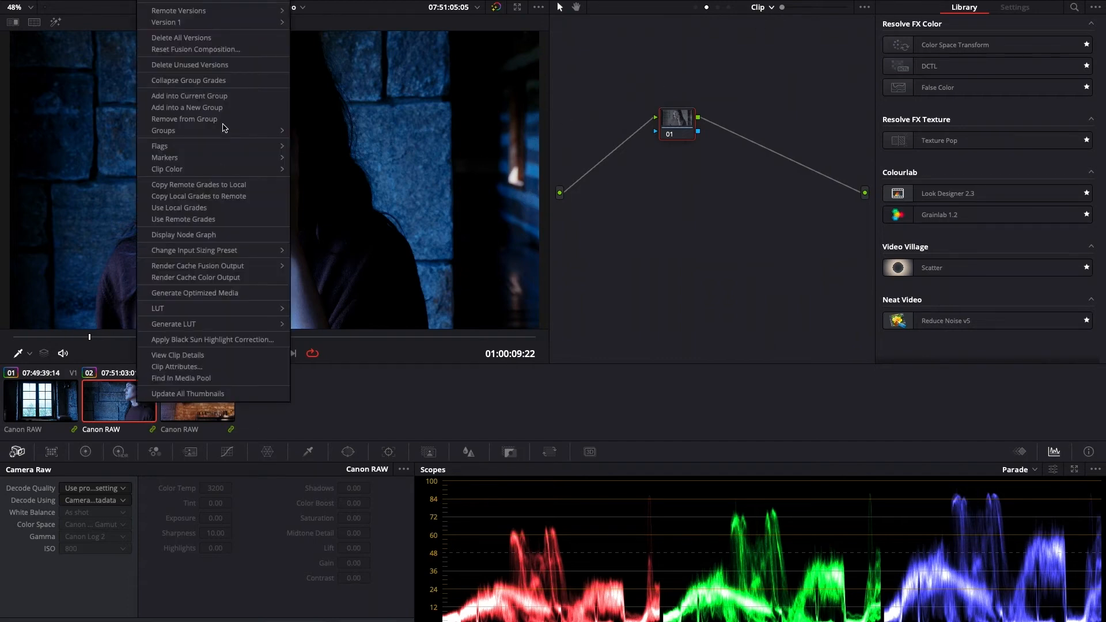
pyautogui.moveTo(223, 131)
pyautogui.moveTo(365, 132)
pyautogui.click(740, 36)
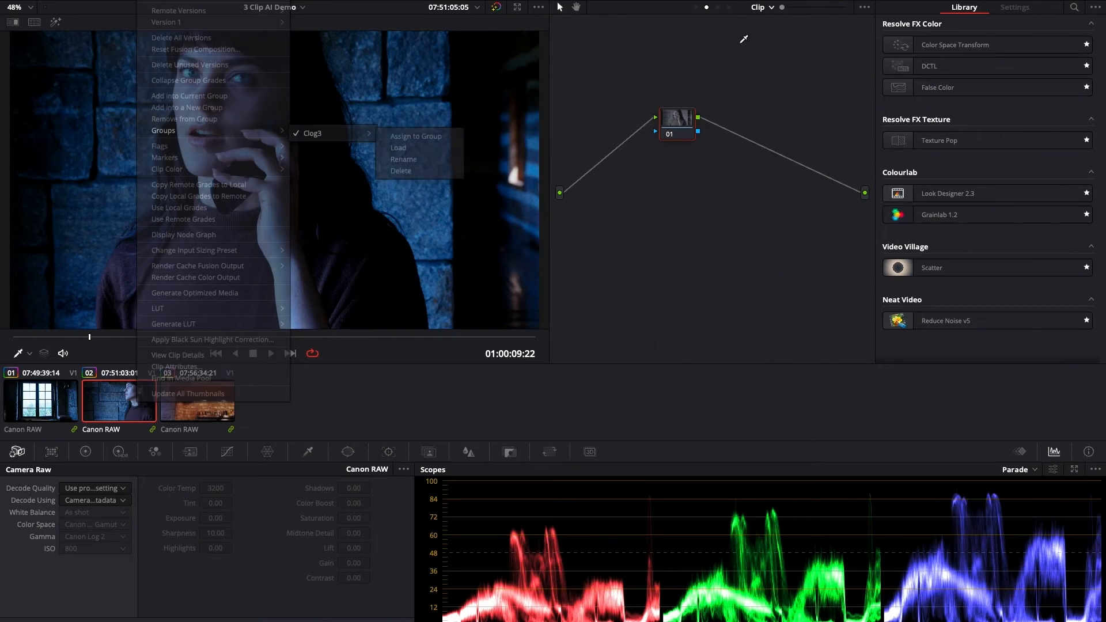
# - Review the group pre-clip and timeline node trees, including node 05's Look Designer settings, and return to the clip-level tree
pyautogui.click(768, 8)
pyautogui.click(774, 24)
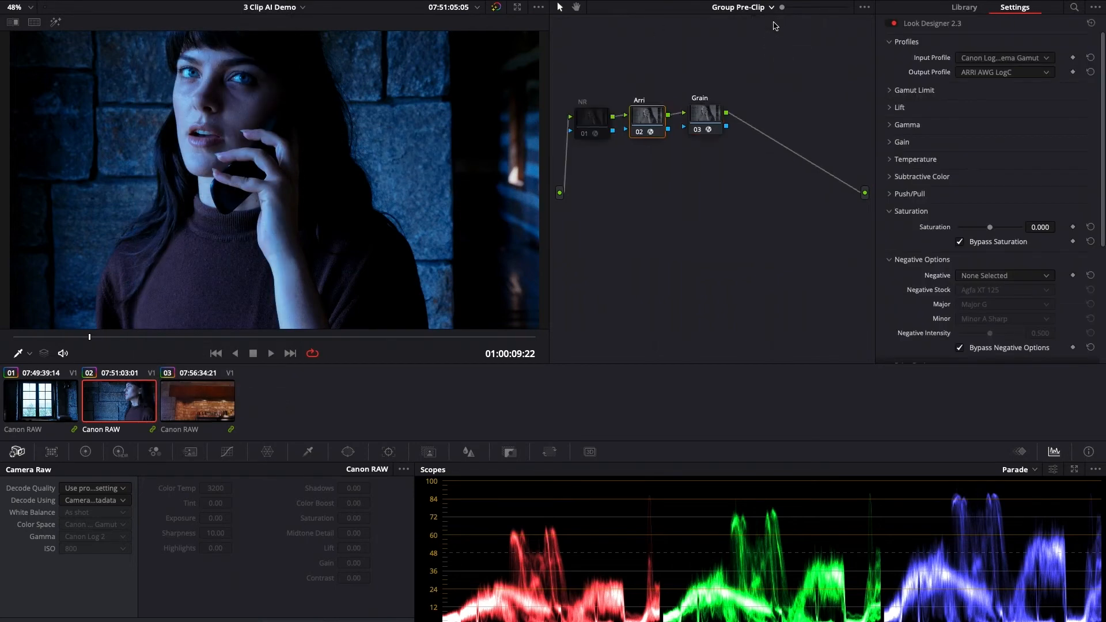
pyautogui.click(768, 8)
pyautogui.click(759, 60)
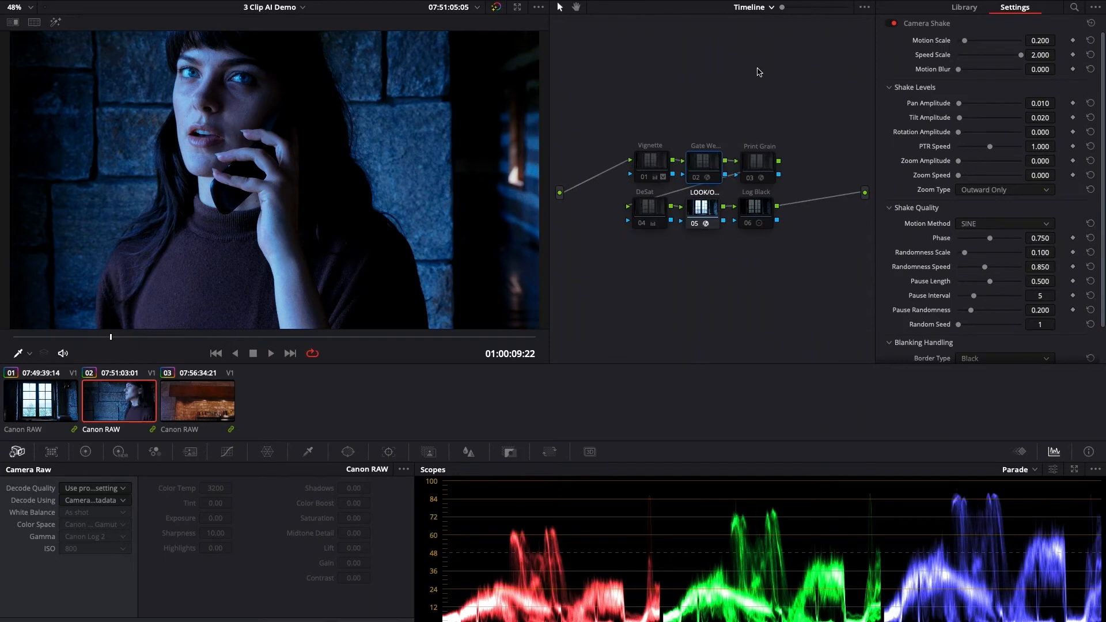
pyautogui.click(712, 209)
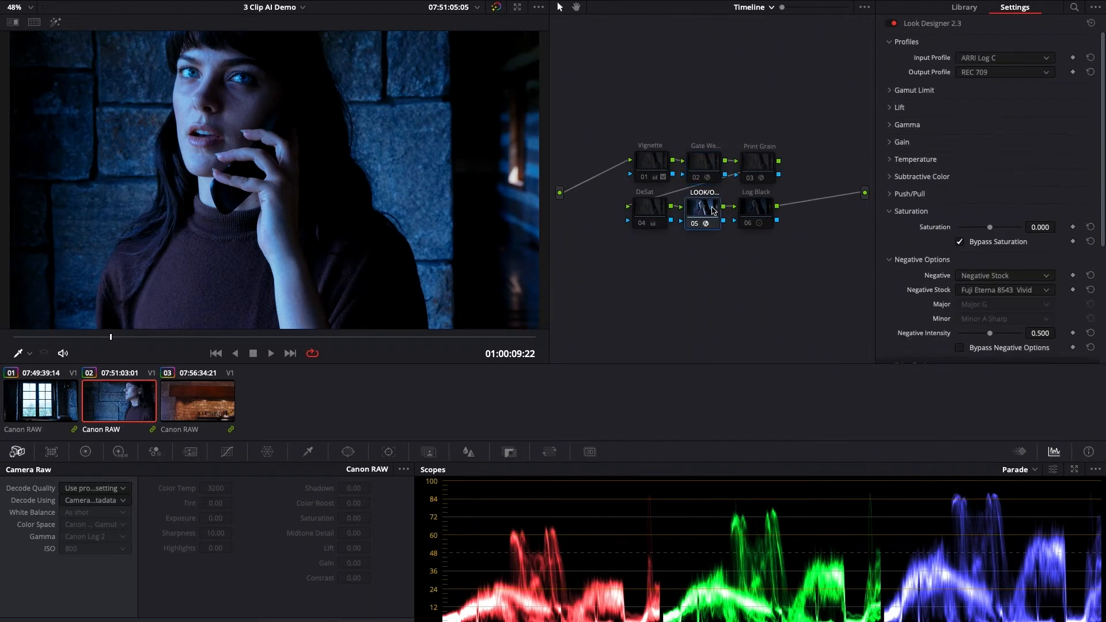
pyautogui.scroll(-4, 932, 183)
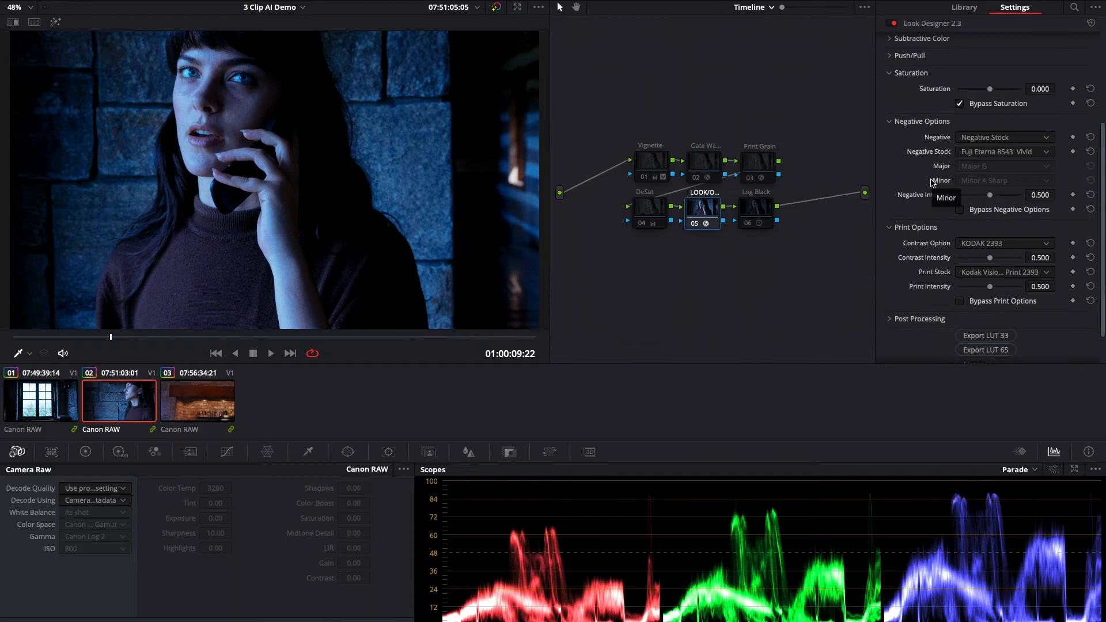
pyautogui.click(750, 8)
pyautogui.click(756, 35)
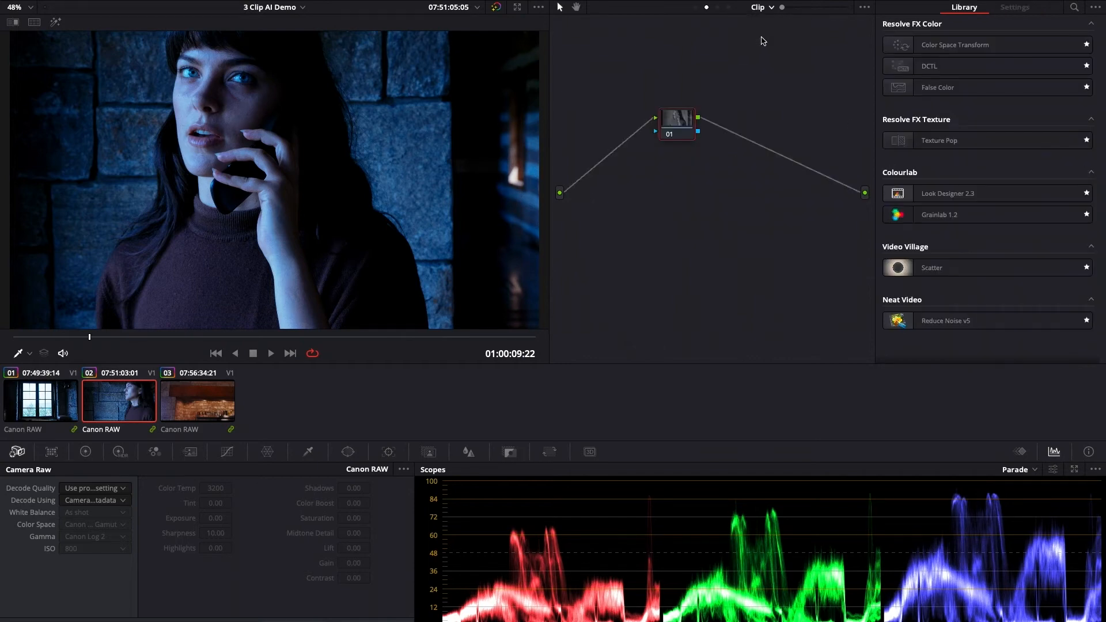
# - Apply the gallery still's node tree, with its IDT, CDL, SHOW LUT and ODT nodes, to the second clip
pyautogui.click(68, 2)
pyautogui.moveTo(126, 156); pyautogui.dragTo(662, 121)
pyautogui.click(8, 8)
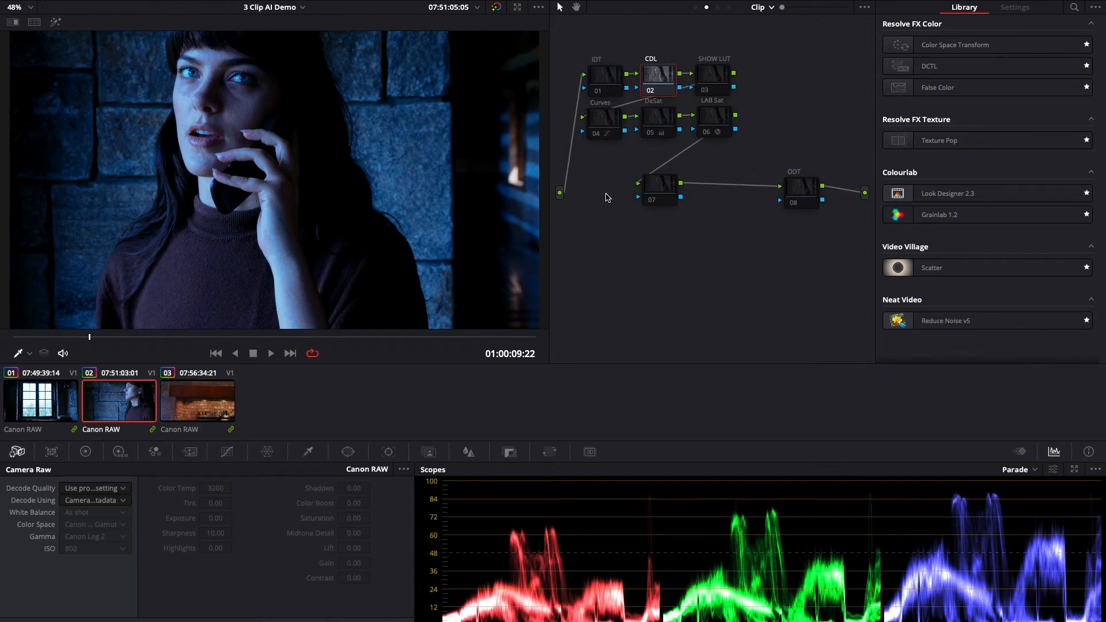
pyautogui.rightClick(607, 197)
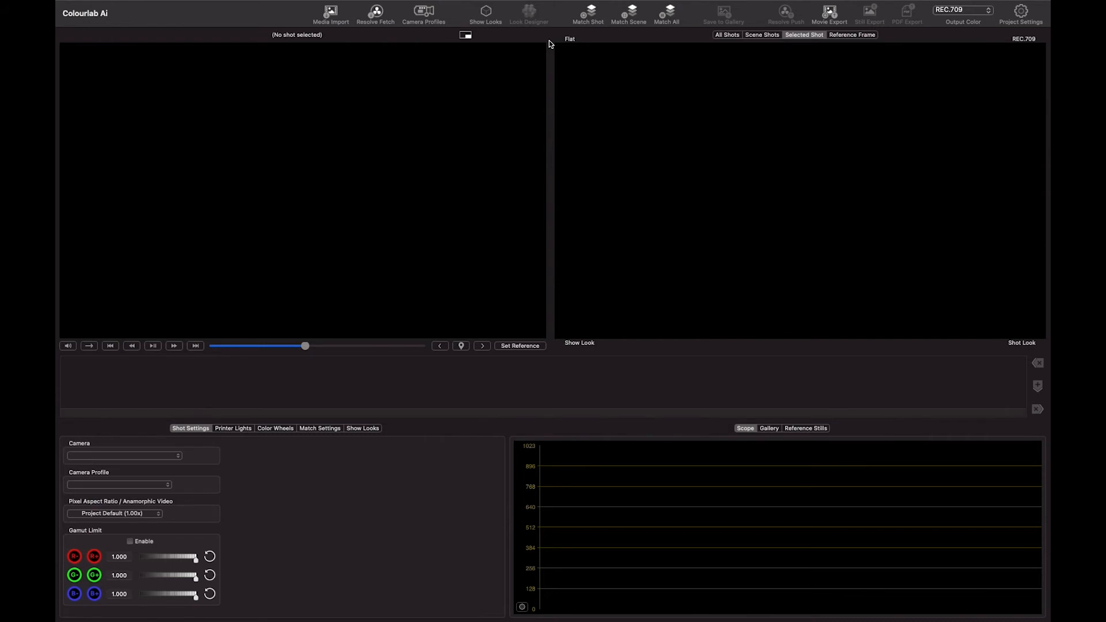
# - In Colourlab Ai's project settings, load Simple Clip Tree_1.4.1.drx from the CL DEMO folder as the custom DaVinci Resolve node tree
pyautogui.click(1020, 15)
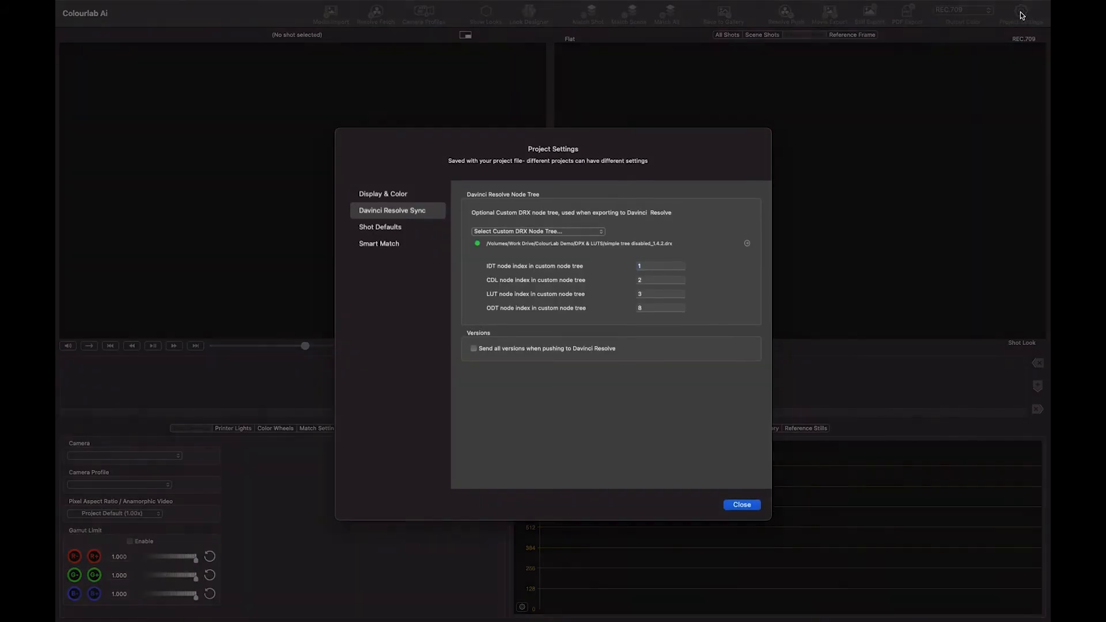
pyautogui.click(575, 234)
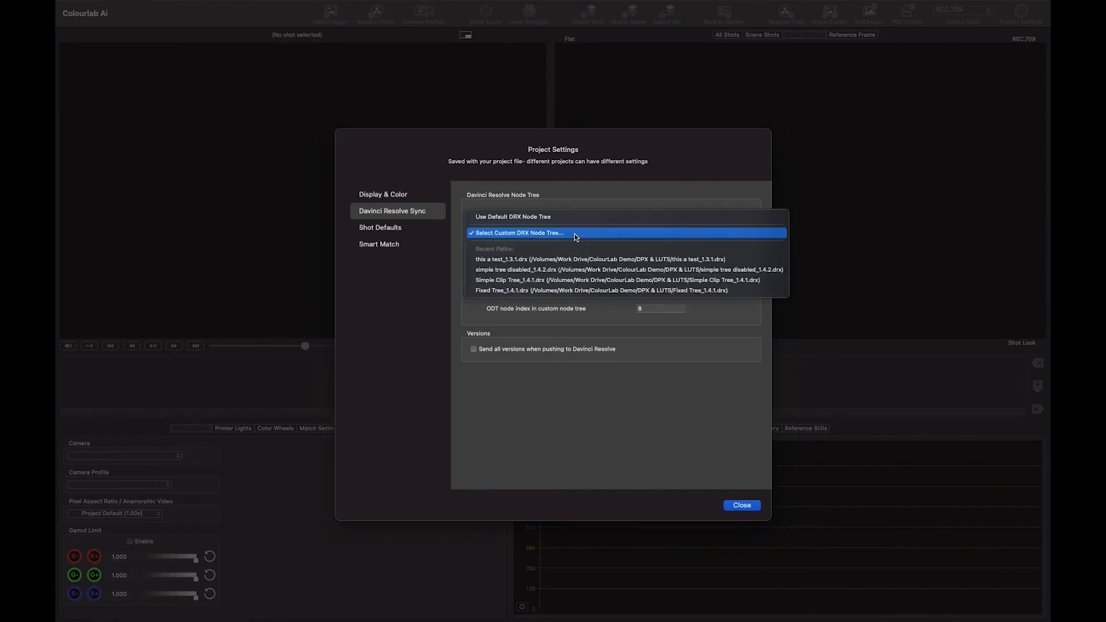
pyautogui.click(574, 233)
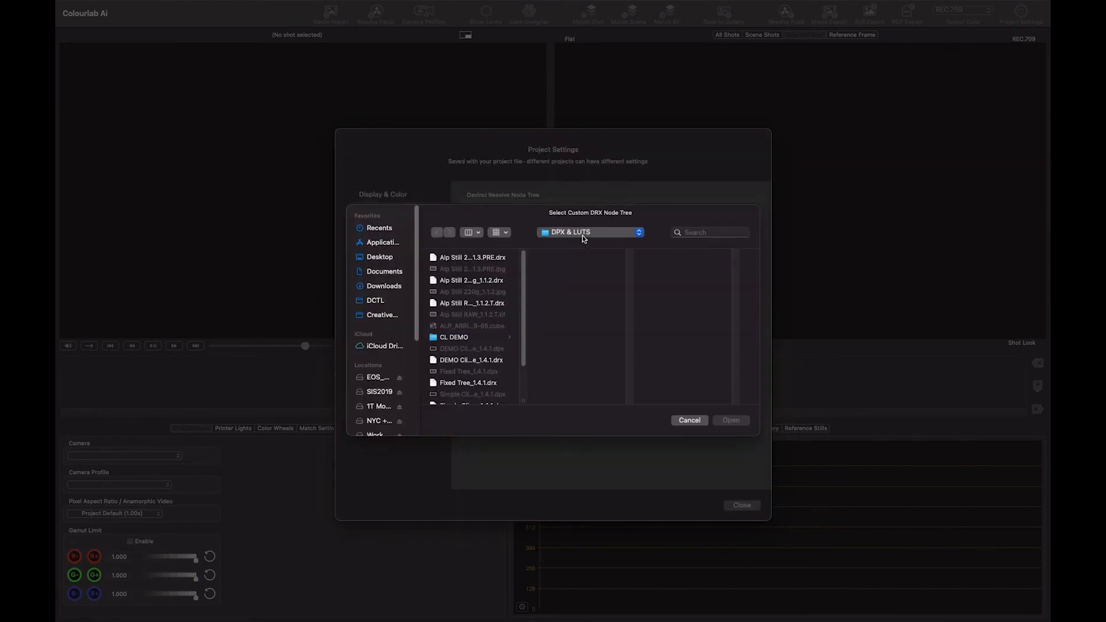
pyautogui.click(459, 342)
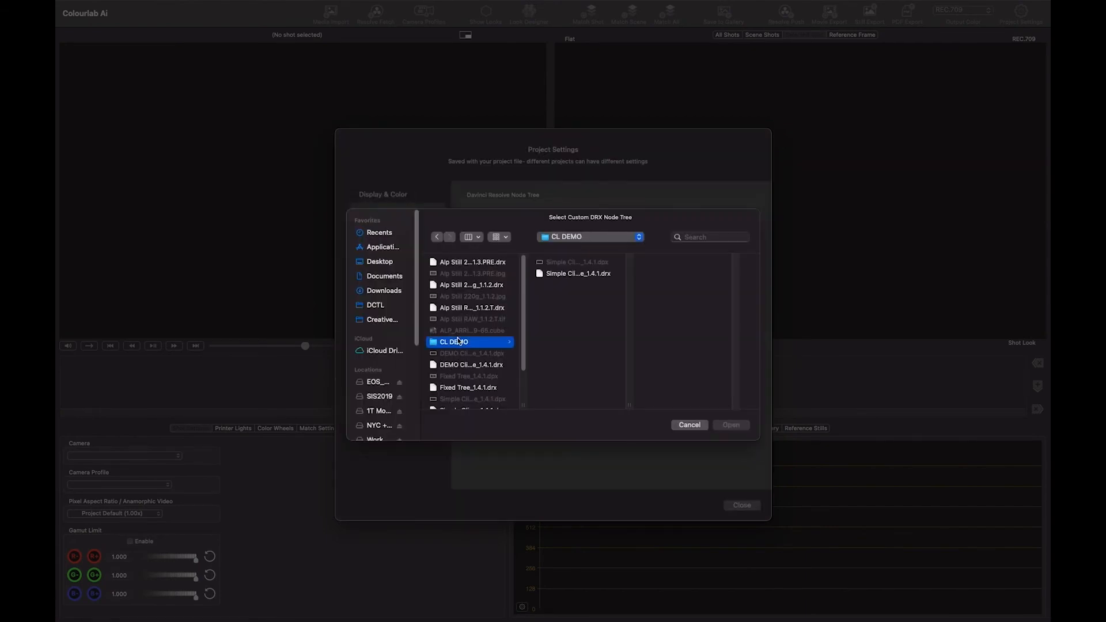
pyautogui.click(580, 273)
pyautogui.click(730, 425)
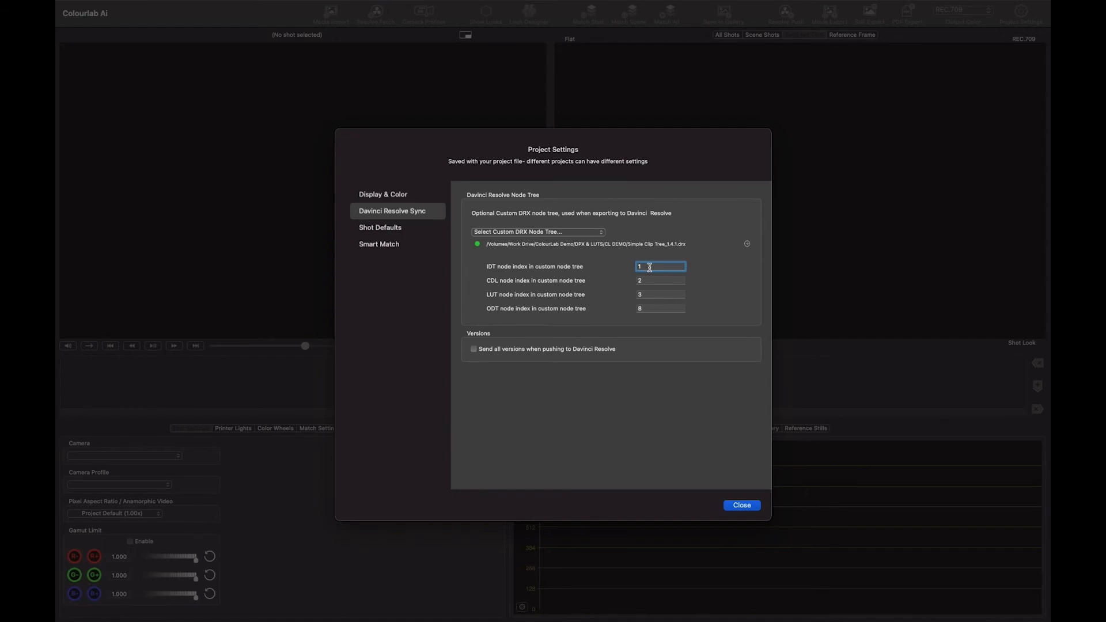
pyautogui.click(742, 506)
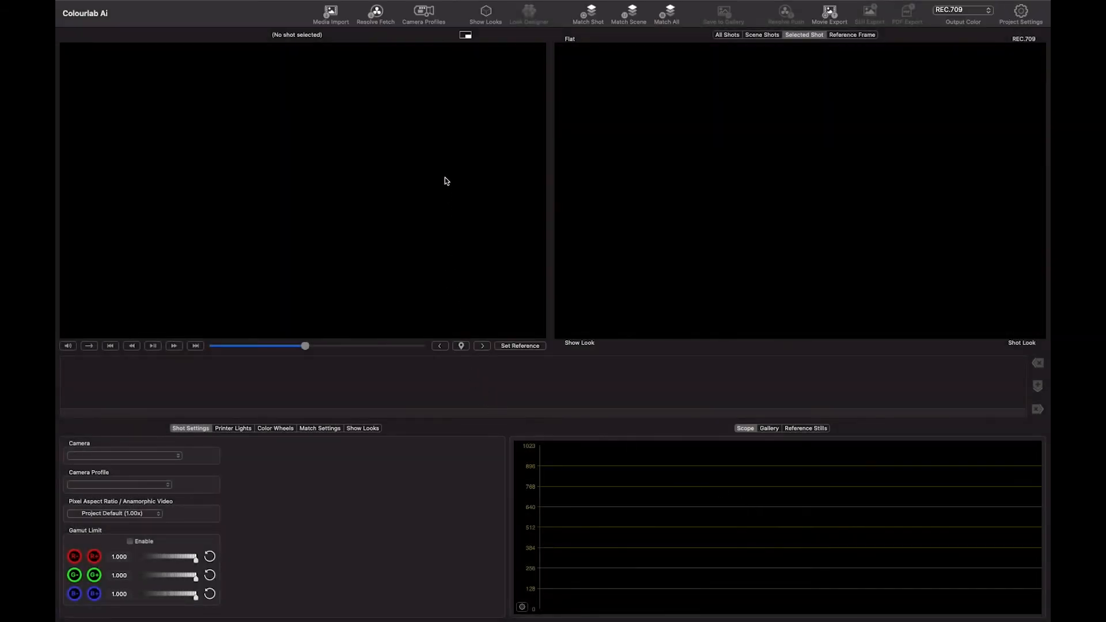
# - Fetch the timeline's shots from DaVinci Resolve and keep CANON LOG3 CINEMAGAMUT as the A-Canon camera profile
pyautogui.click(379, 22)
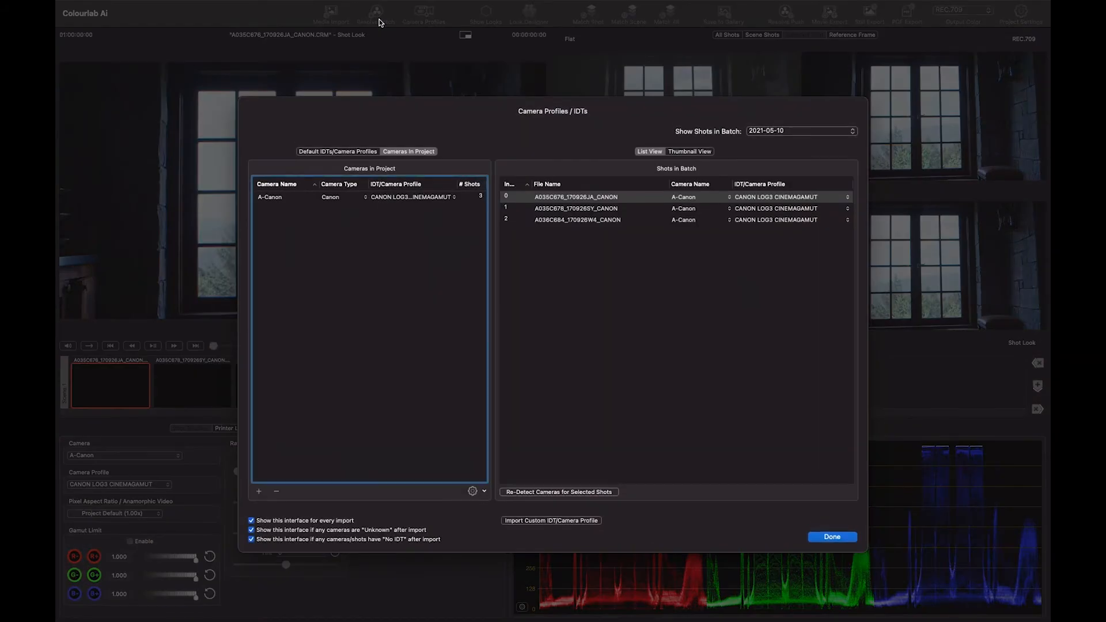
pyautogui.click(454, 197)
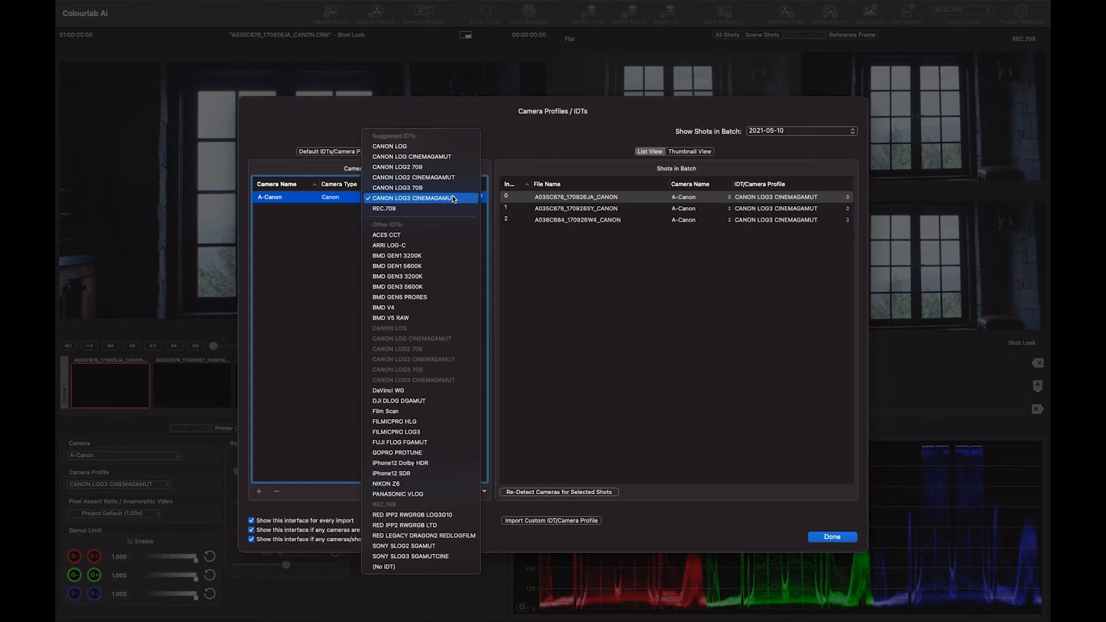
pyautogui.click(454, 198)
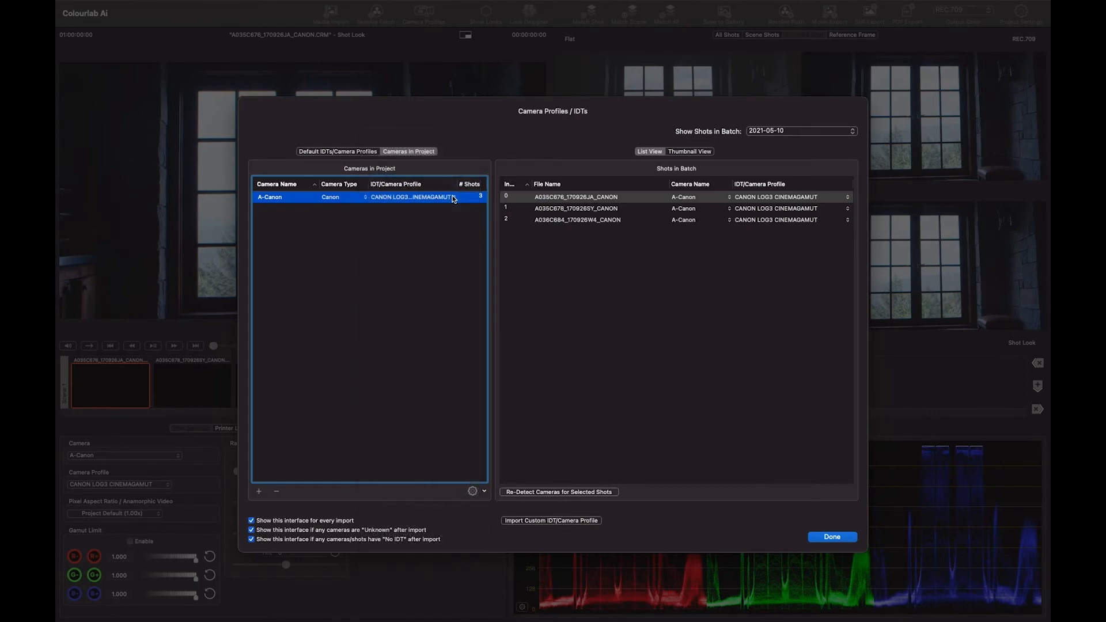
pyautogui.click(821, 537)
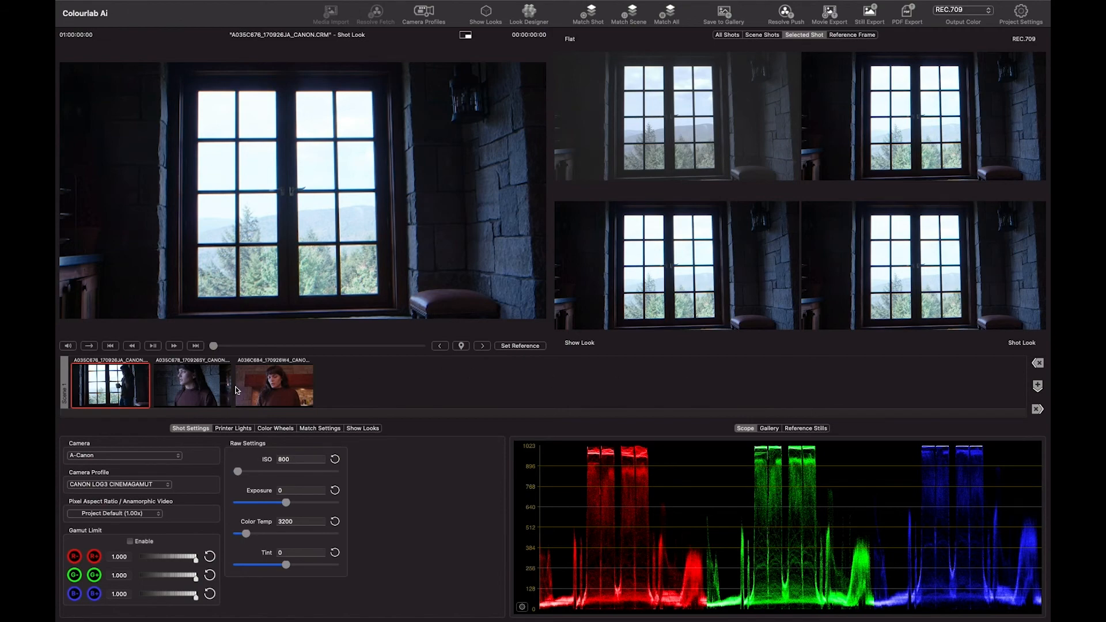
# - Make the second shot the reference and apply the imported ALP_ARRI_Log_C-KODAK_2393 show look to the scene
pyautogui.click(230, 391)
pyautogui.click(314, 500)
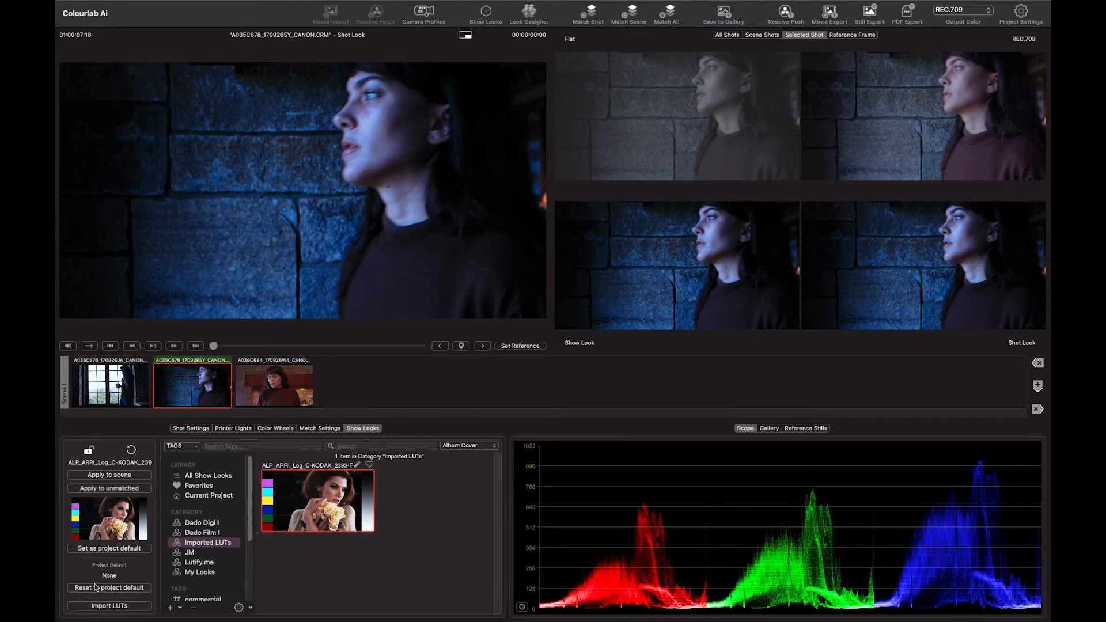
pyautogui.click(98, 476)
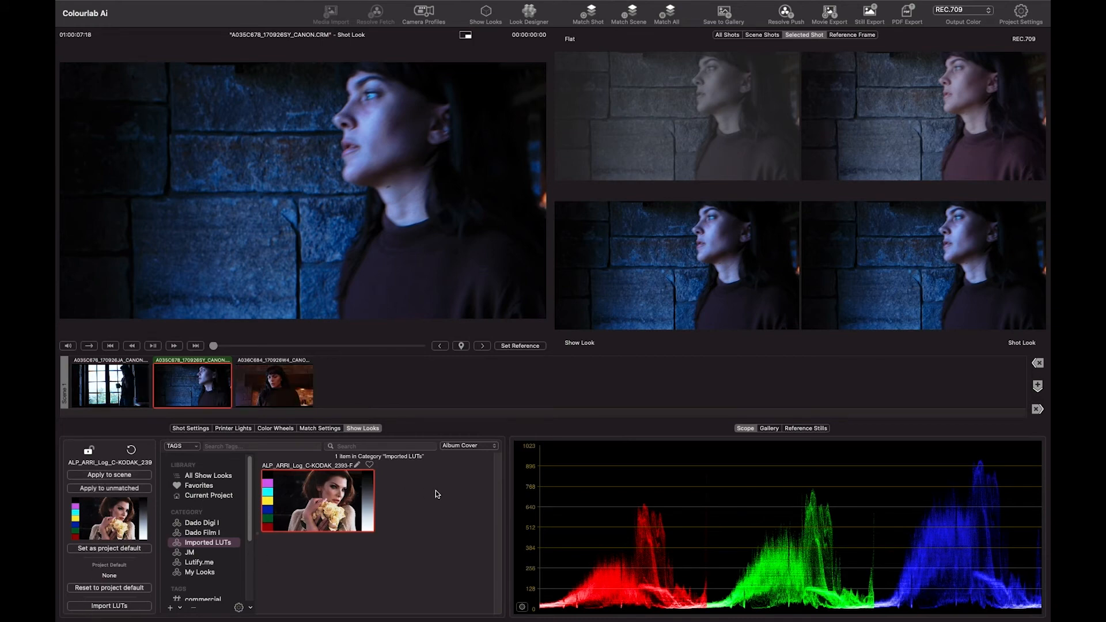
# - Review the source camera and output color space conversion options for LUT imports, and close without importing
pyautogui.click(109, 605)
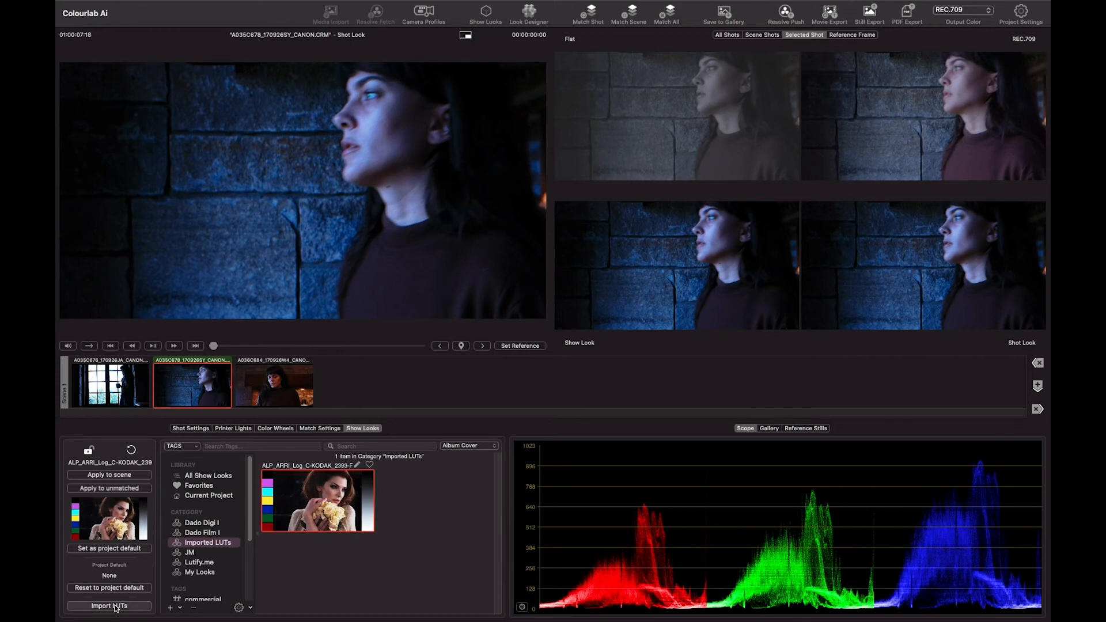
pyautogui.click(482, 254)
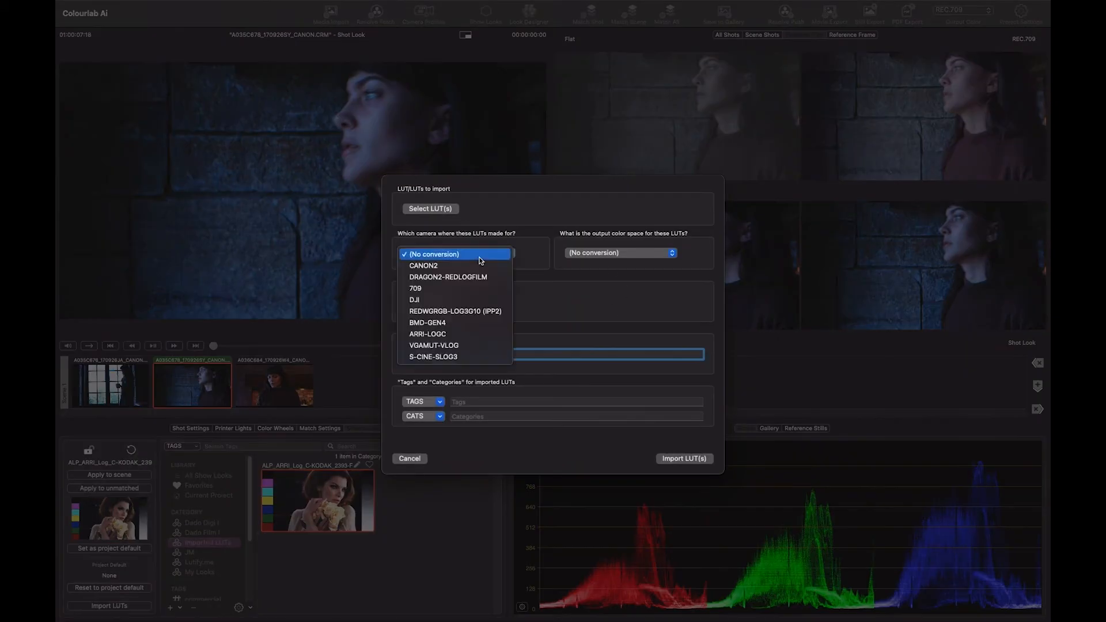
pyautogui.click(481, 256)
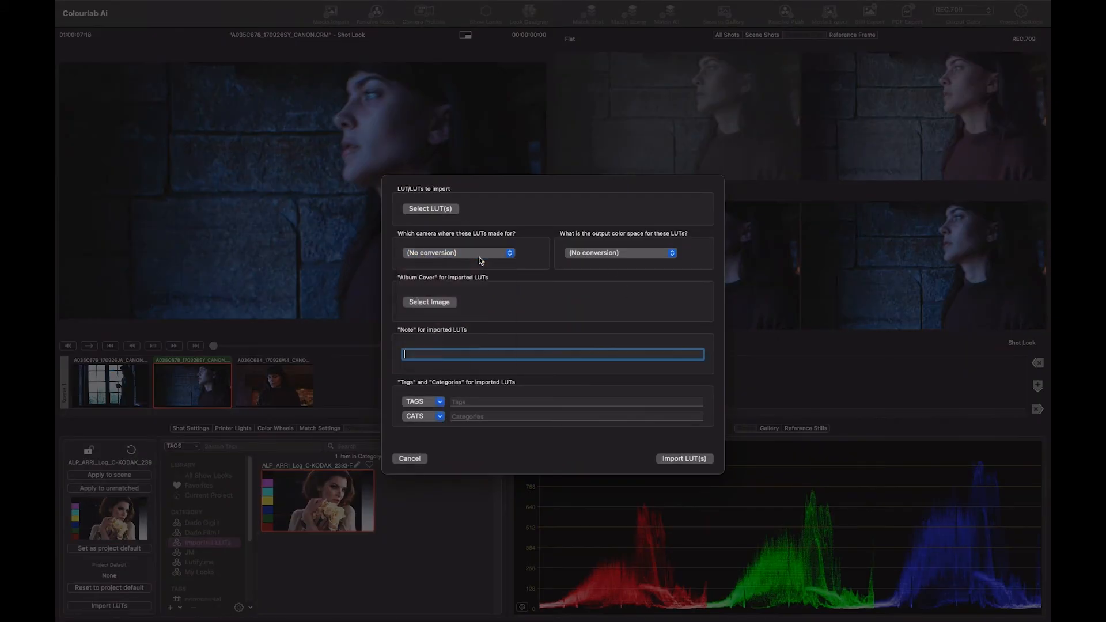
pyautogui.click(630, 253)
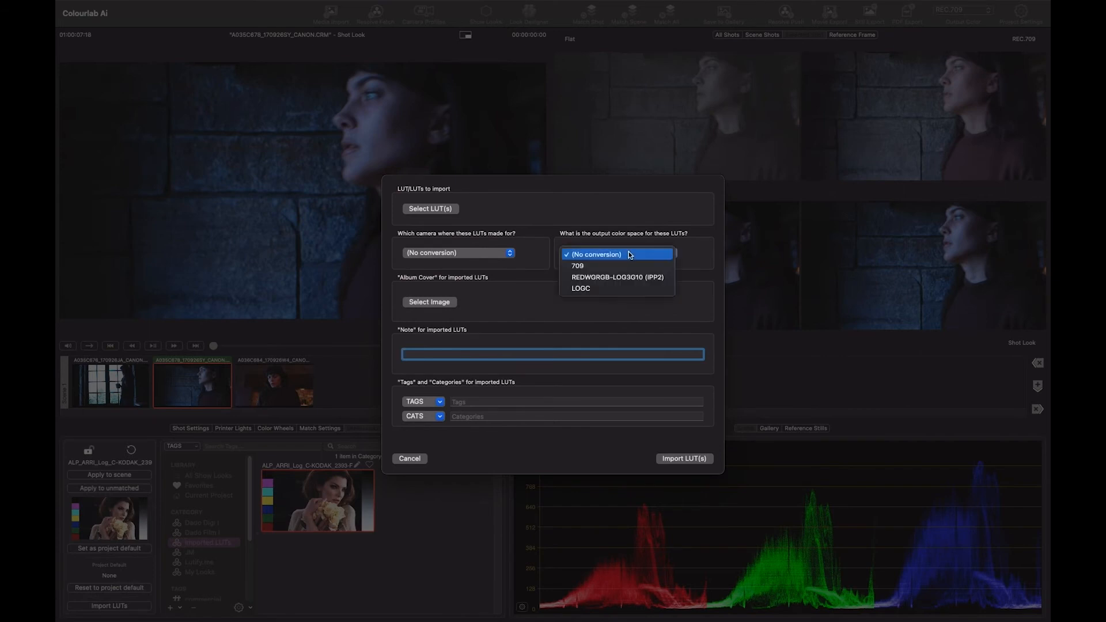
pyautogui.click(629, 255)
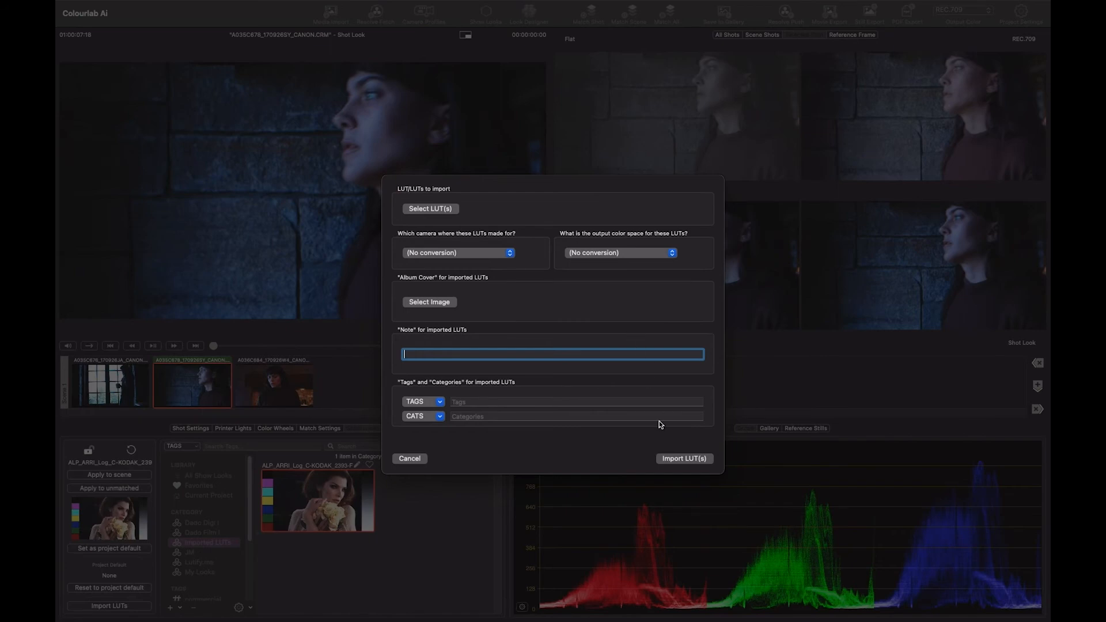
pyautogui.click(403, 460)
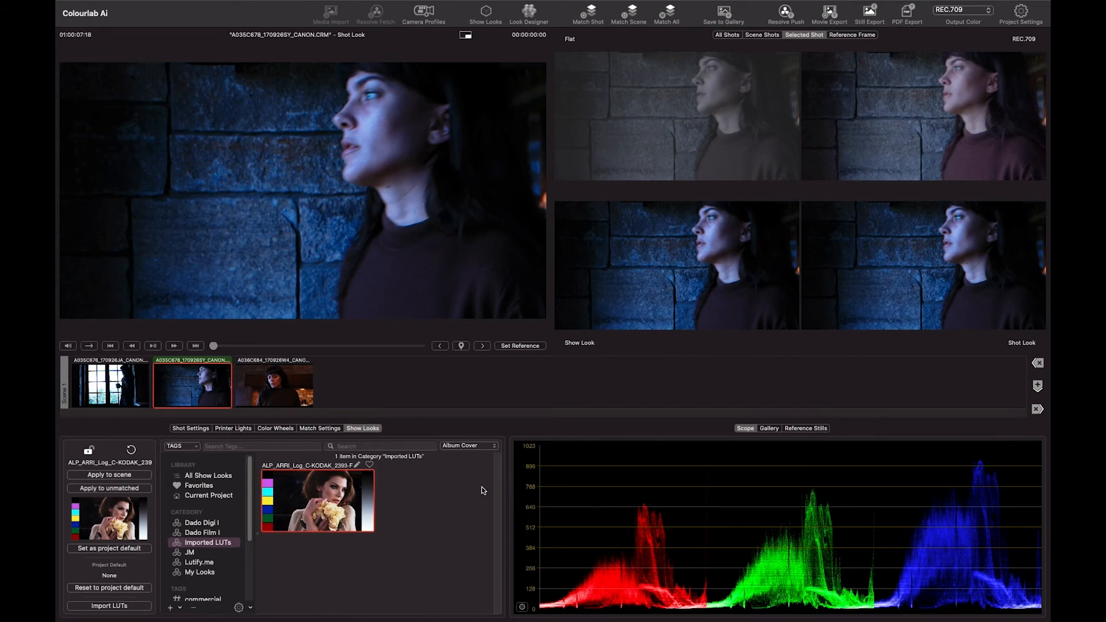
# - Compare the second shot's Flat, REC.709, Show Look and Shot Look stages in the viewer
pyautogui.press('1')
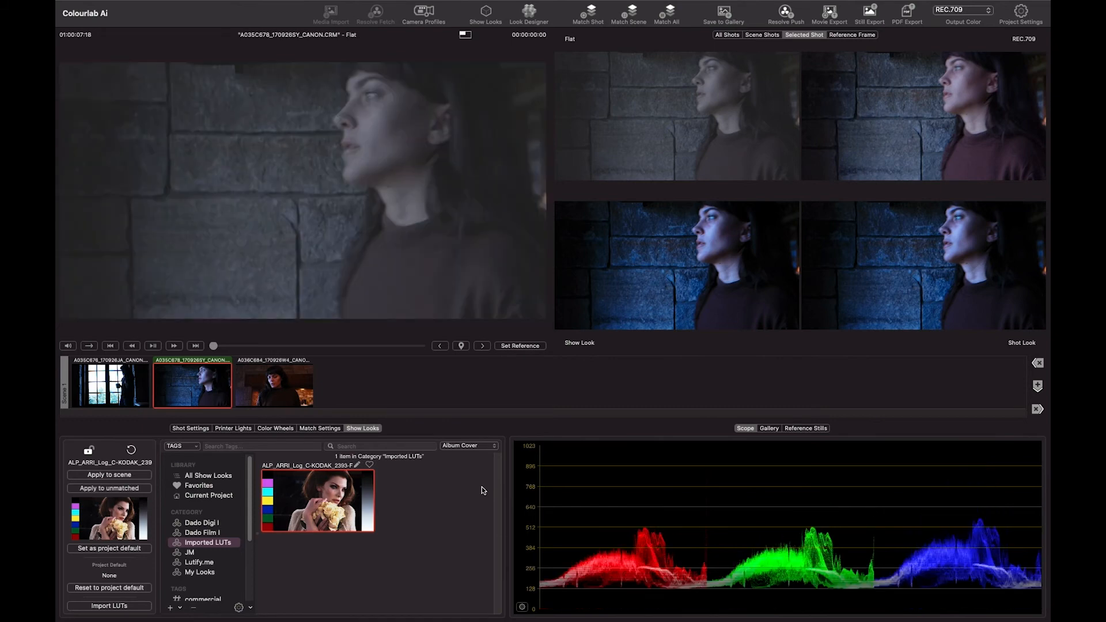
pyautogui.press('2')
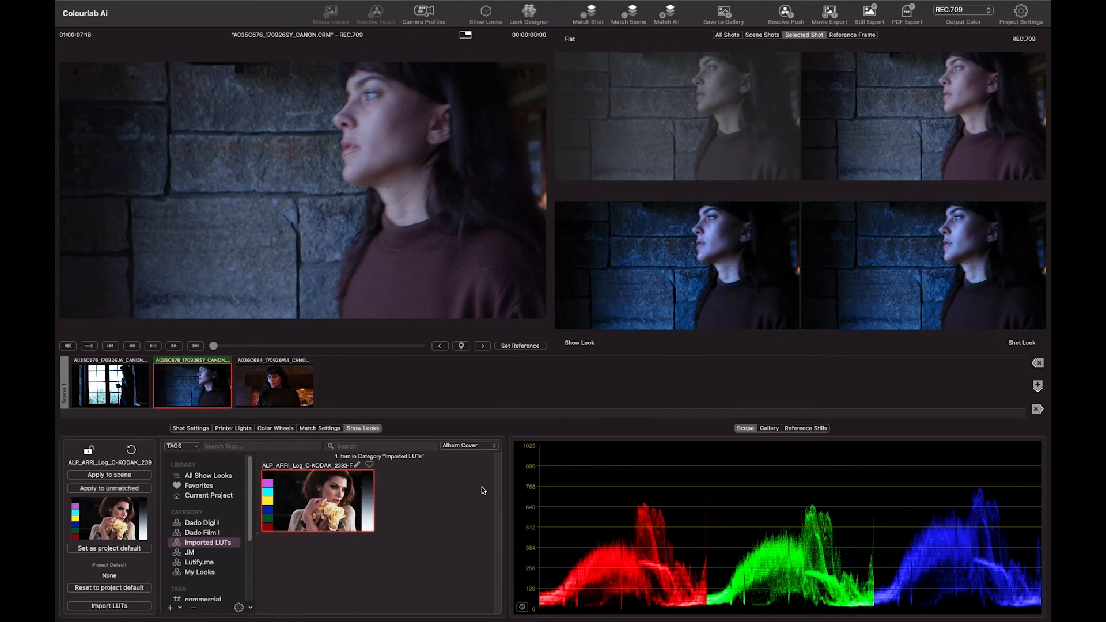
pyautogui.press('3')
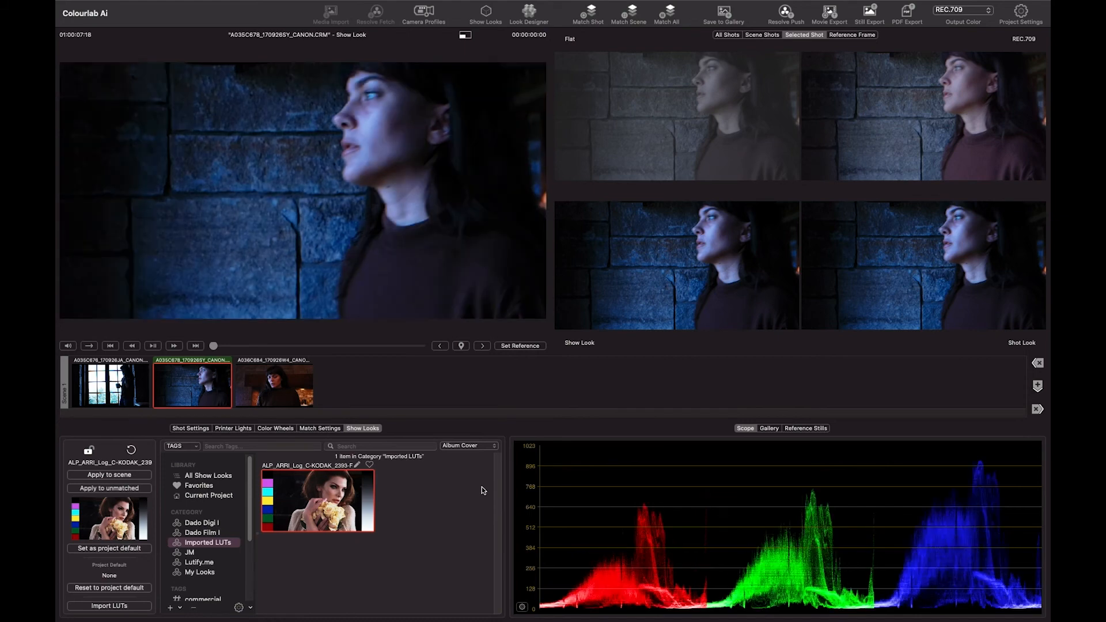
pyautogui.press('4')
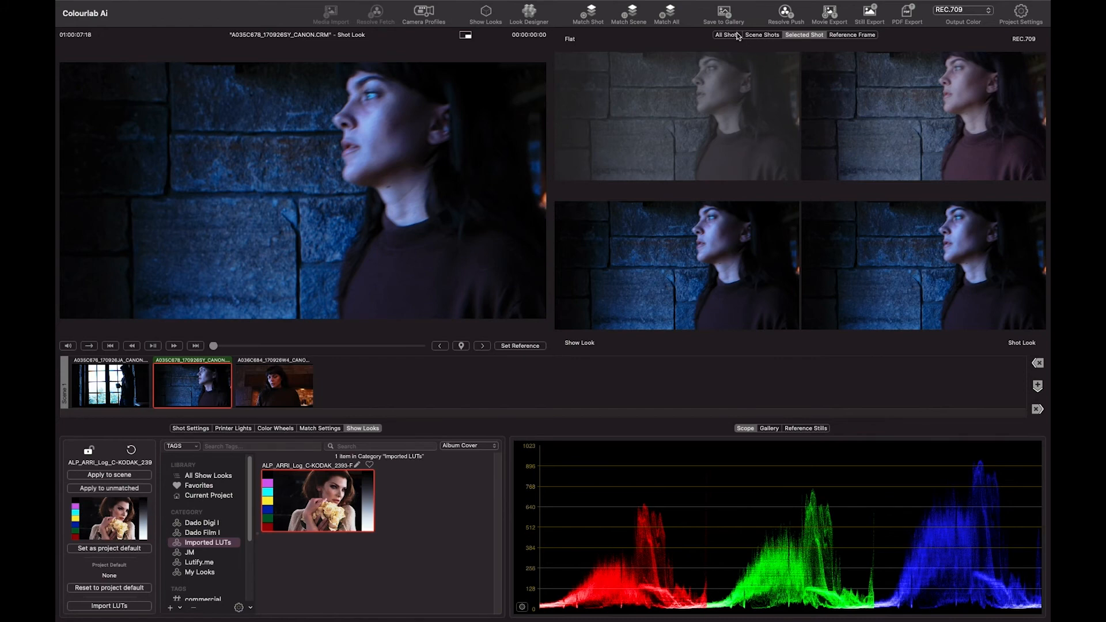
# - Show the reference frame beside the second shot and set its printer lights to luminance 4 and blue -3
pyautogui.click(858, 36)
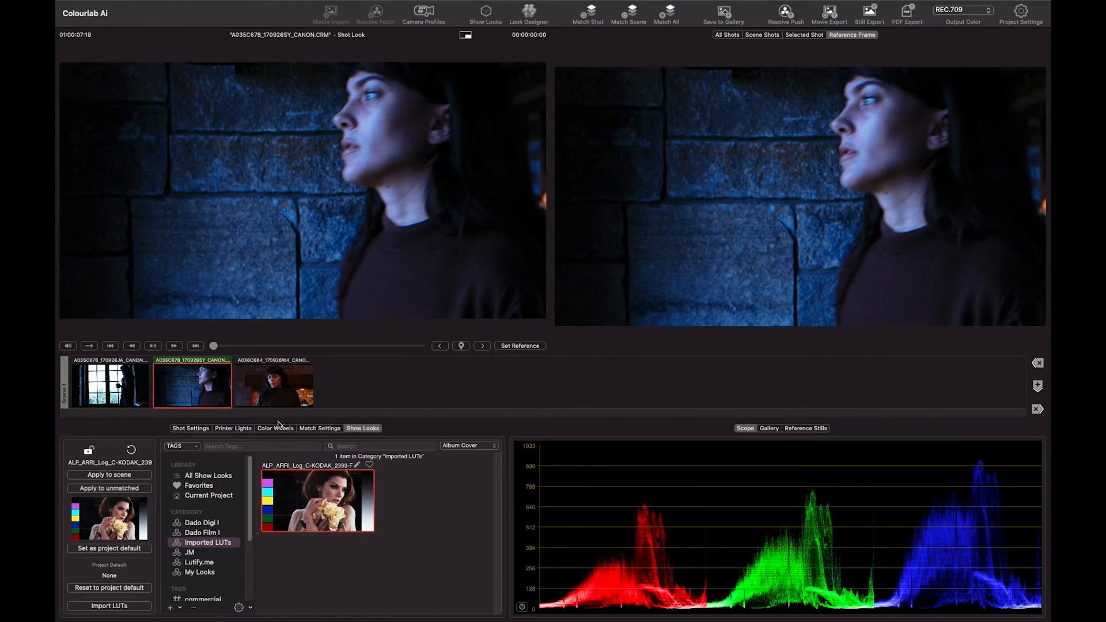
pyautogui.click(233, 430)
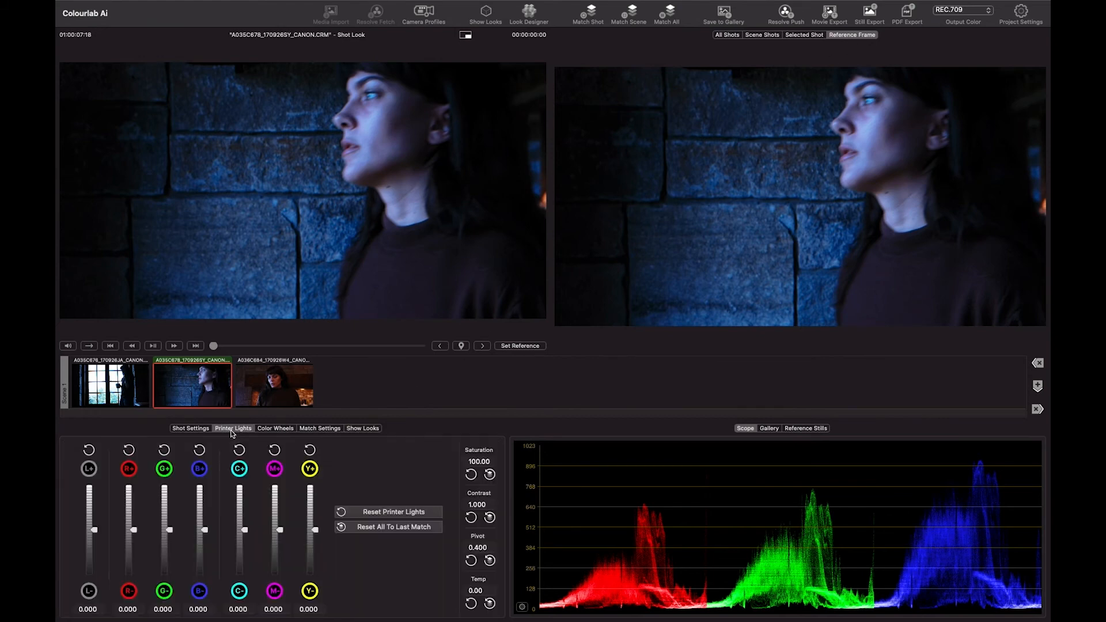
pyautogui.click(86, 470)
pyautogui.click(86, 469)
pyautogui.click(86, 469)
pyautogui.click(86, 470)
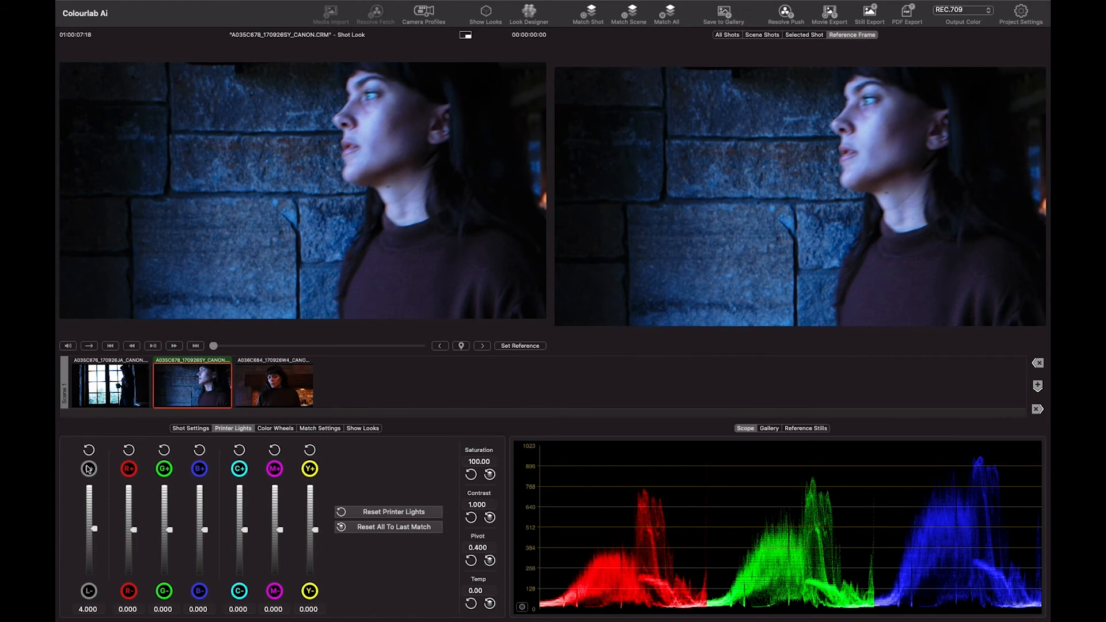
pyautogui.click(200, 592)
pyautogui.click(200, 592)
pyautogui.click(200, 591)
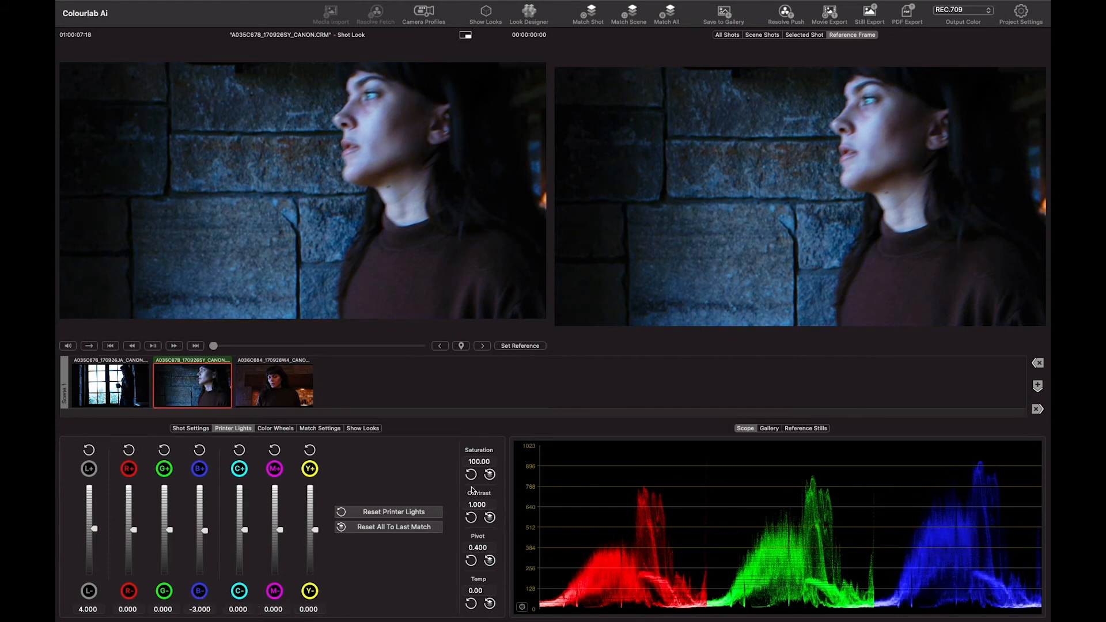
# - Set the second shot's contrast to 0.940, green printer light to -1 and saturation to 96
pyautogui.moveTo(479, 505); pyautogui.dragTo(444, 505)
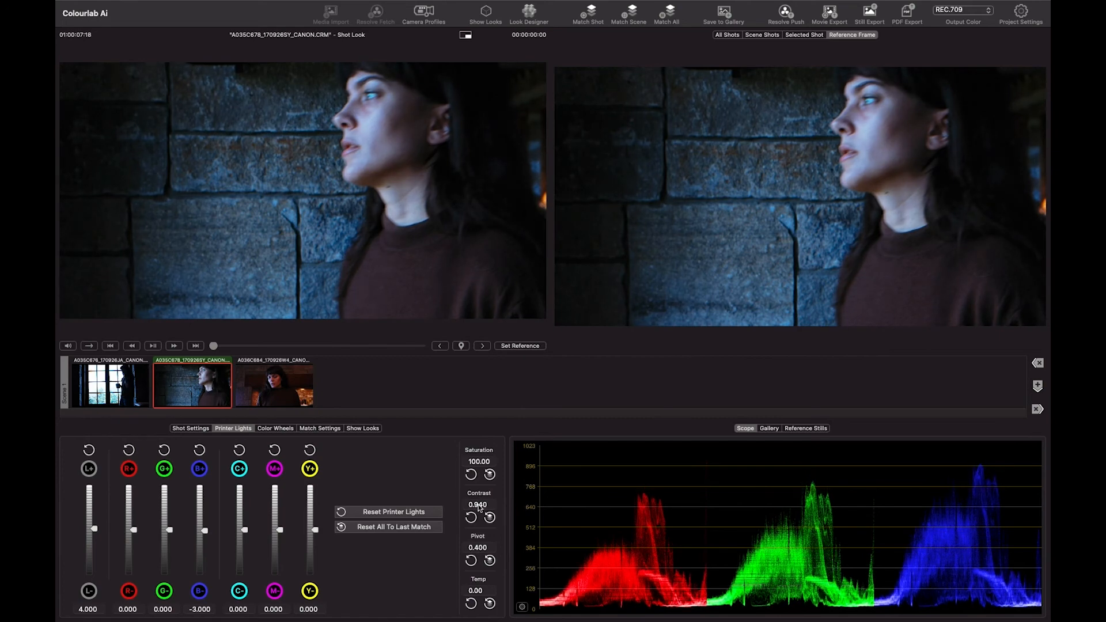
pyautogui.click(164, 594)
pyautogui.moveTo(490, 463); pyautogui.dragTo(472, 464)
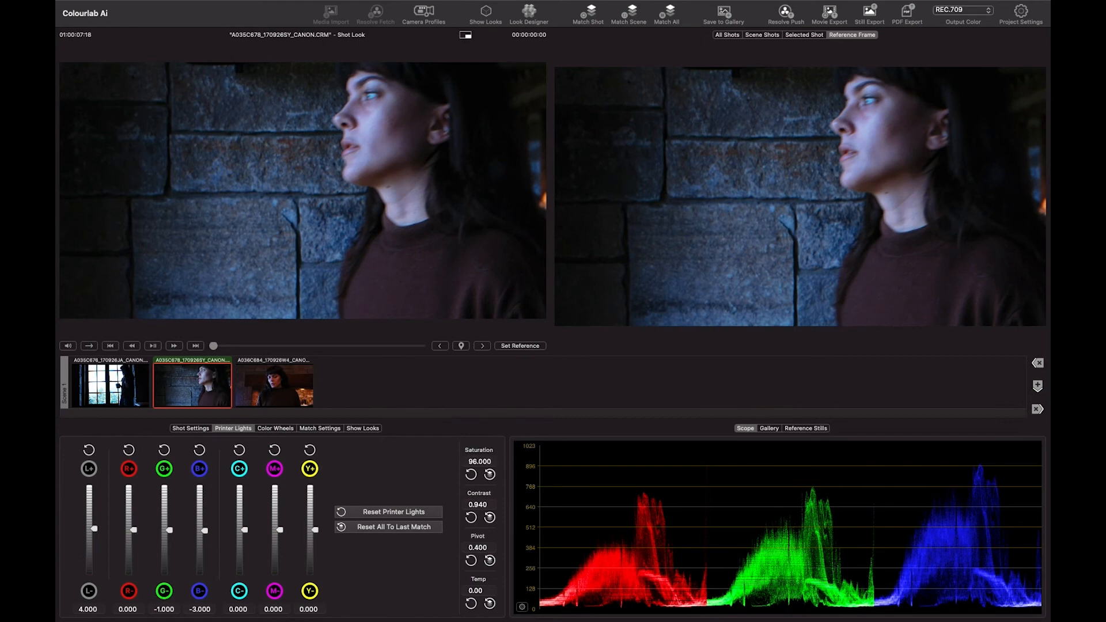
# - Raise the second shot's master lift to 0.052 and lower its master gain to 0.938
pyautogui.click(261, 430)
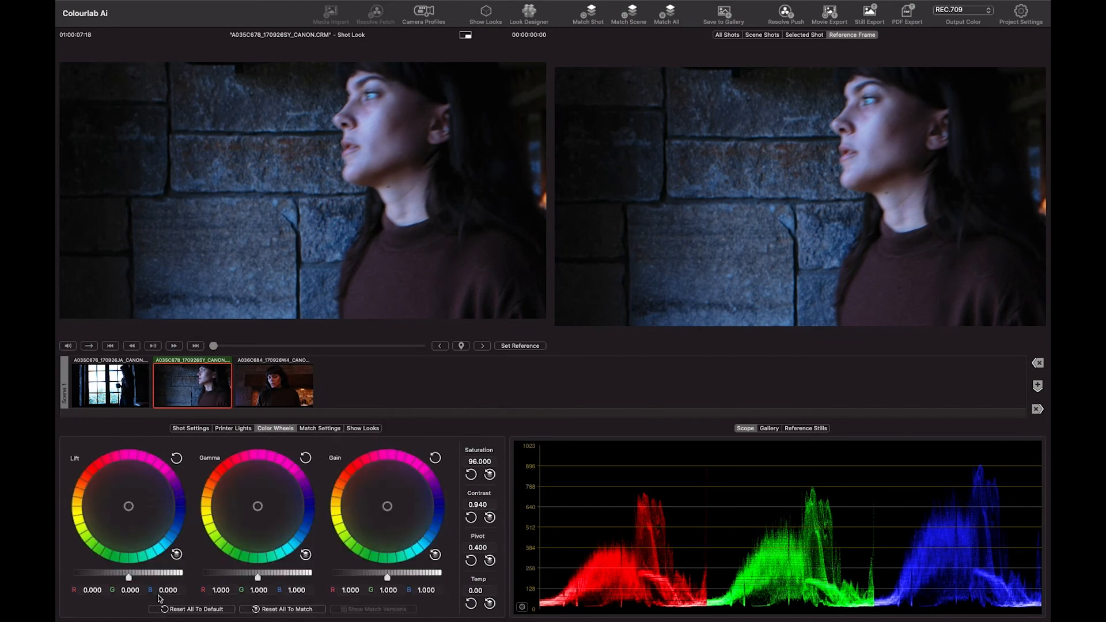
pyautogui.moveTo(129, 578); pyautogui.dragTo(131, 578)
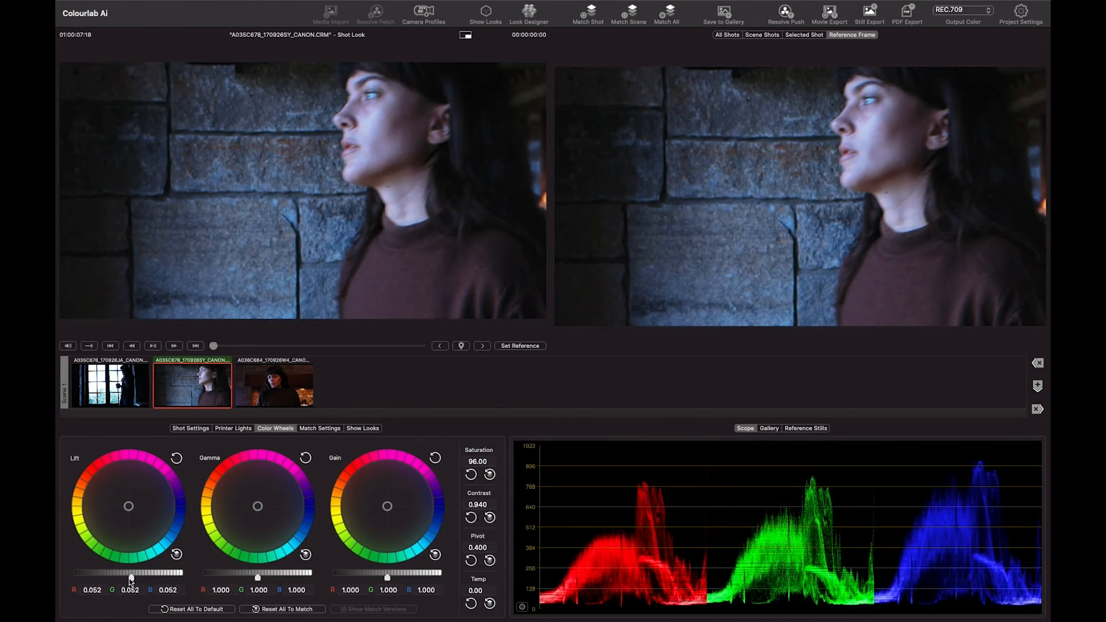
pyautogui.moveTo(388, 578); pyautogui.dragTo(384, 578)
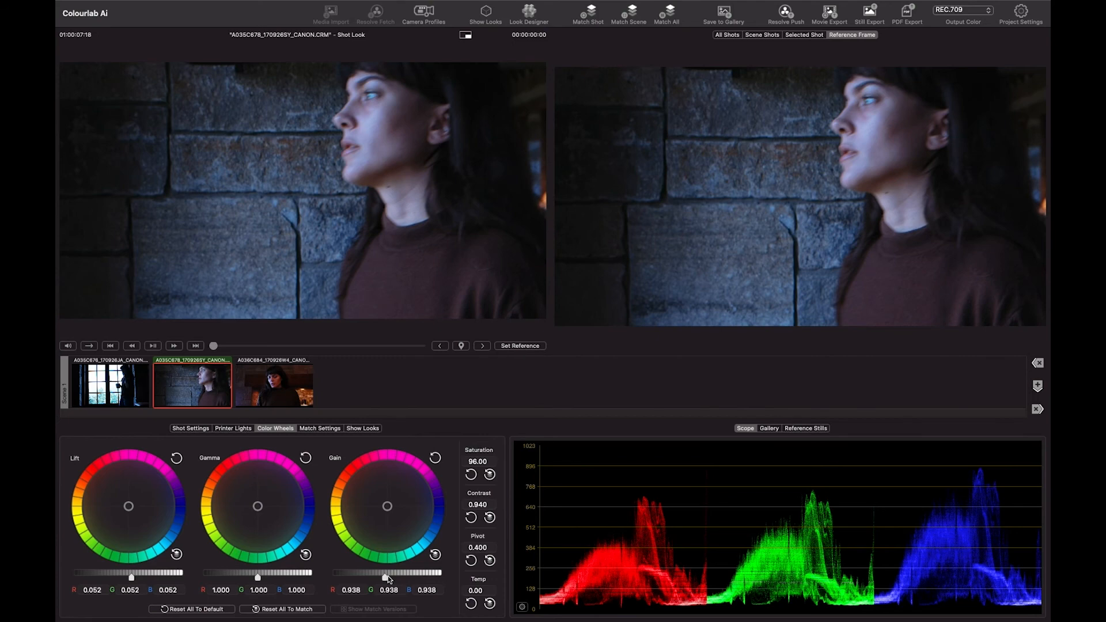
# - Compare the graded second shot against its REC.709 and Show Look stages, returning to Shot Look
pyautogui.press('2')
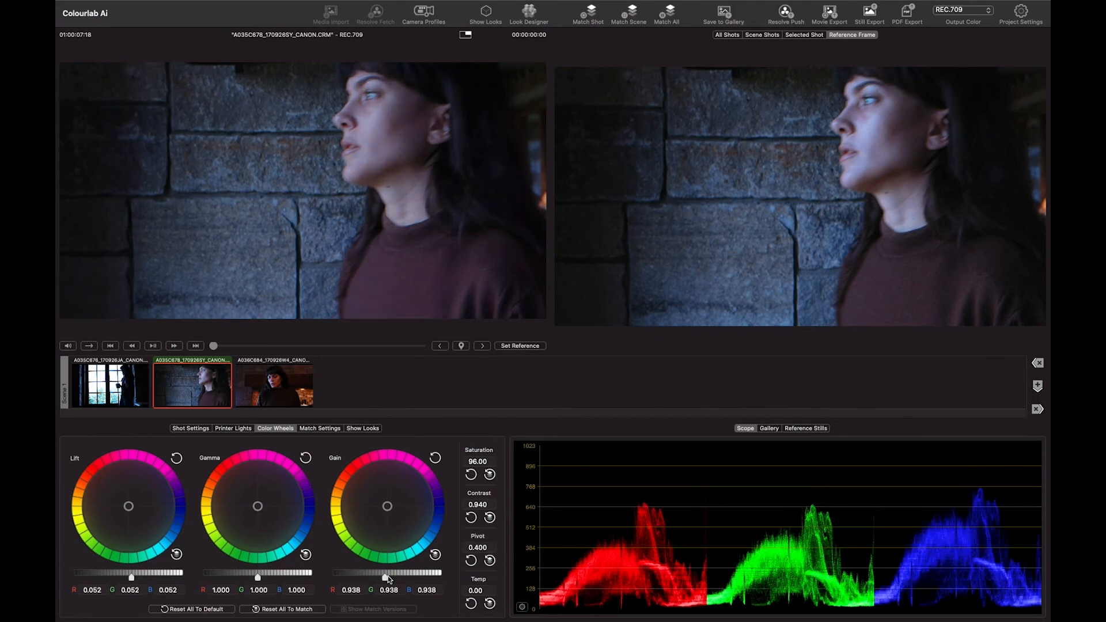
pyautogui.press('1')
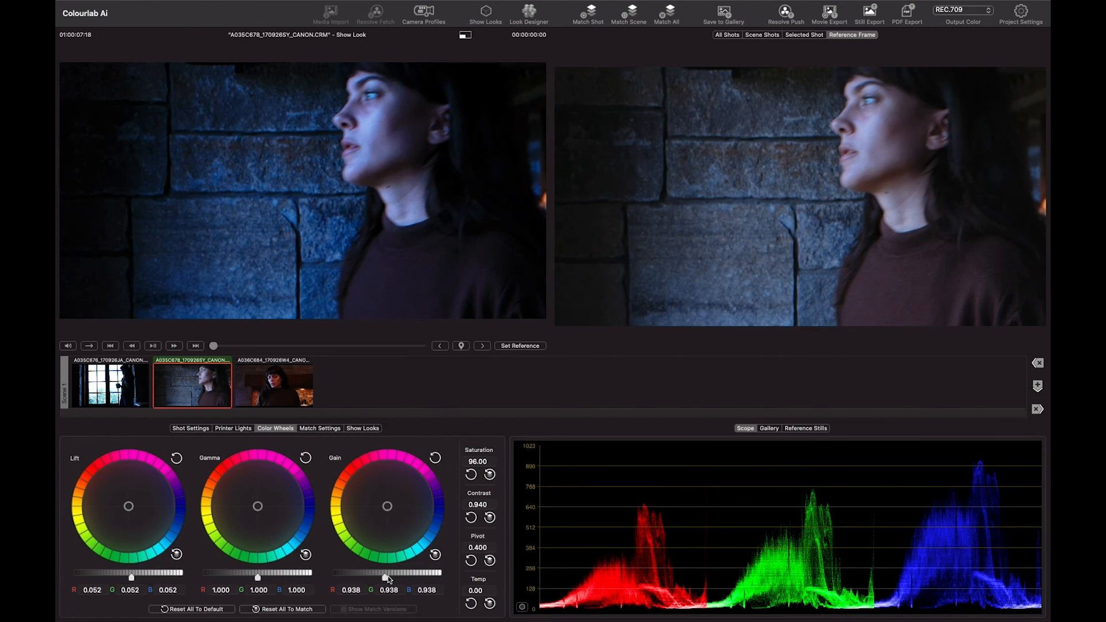
pyautogui.press('3')
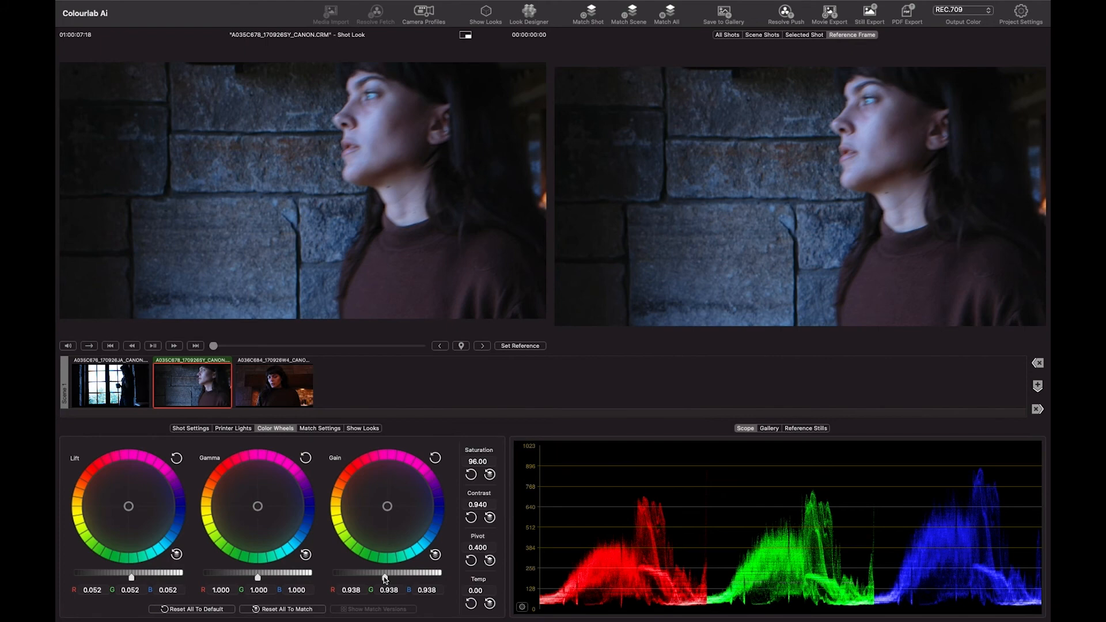
# - Match the other two shots to the reference shot and open the first shot's match versions
pyautogui.press('super+shift+m')
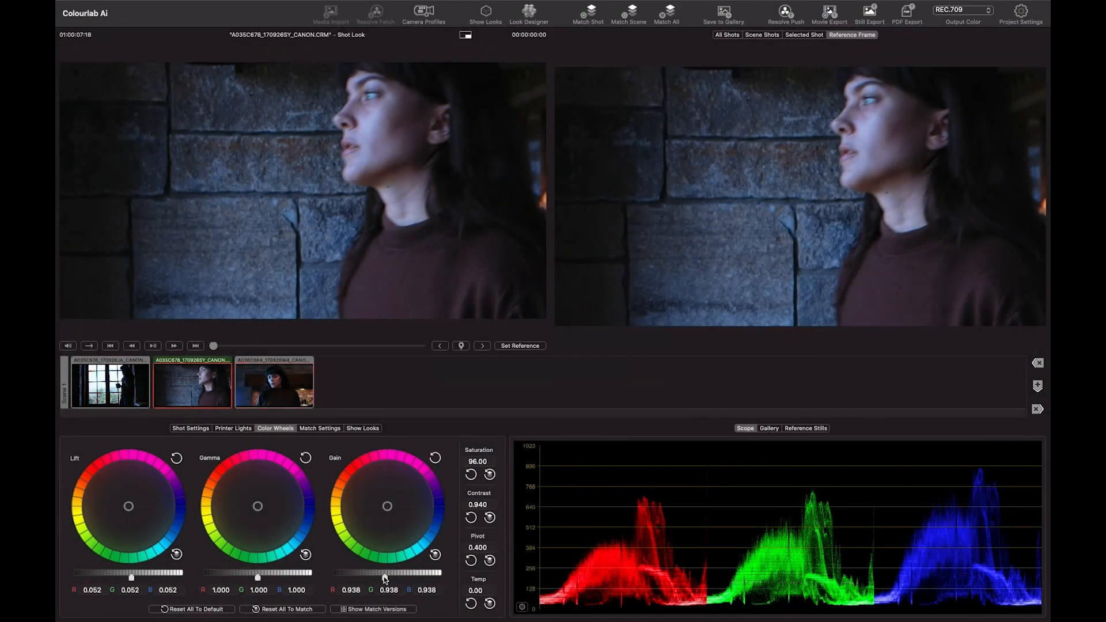
pyautogui.click(124, 396)
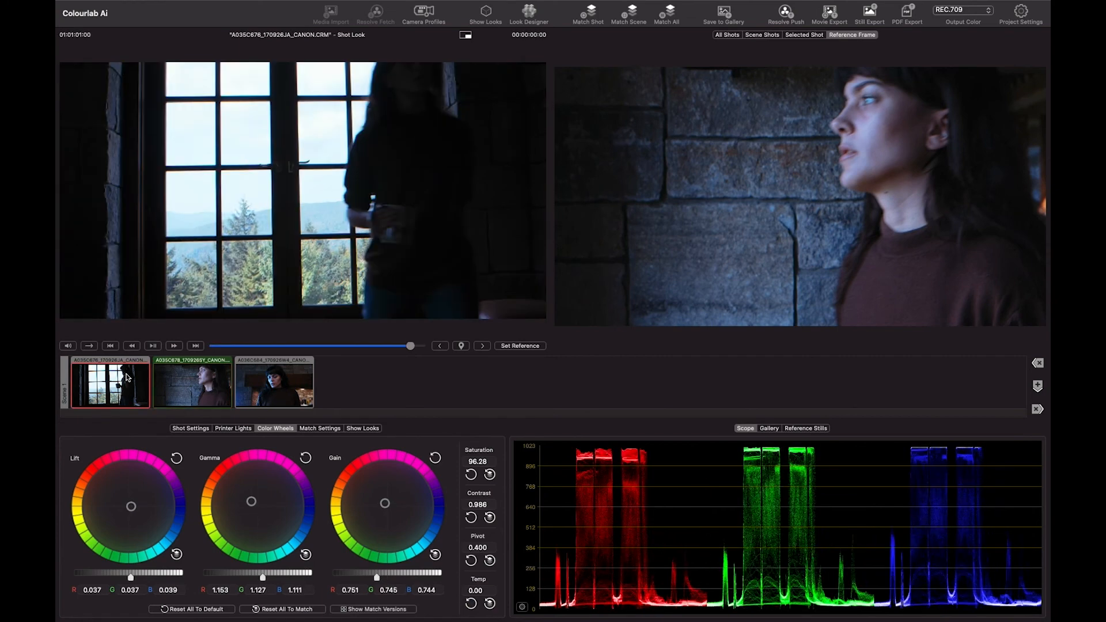
pyautogui.doubleClick(126, 377)
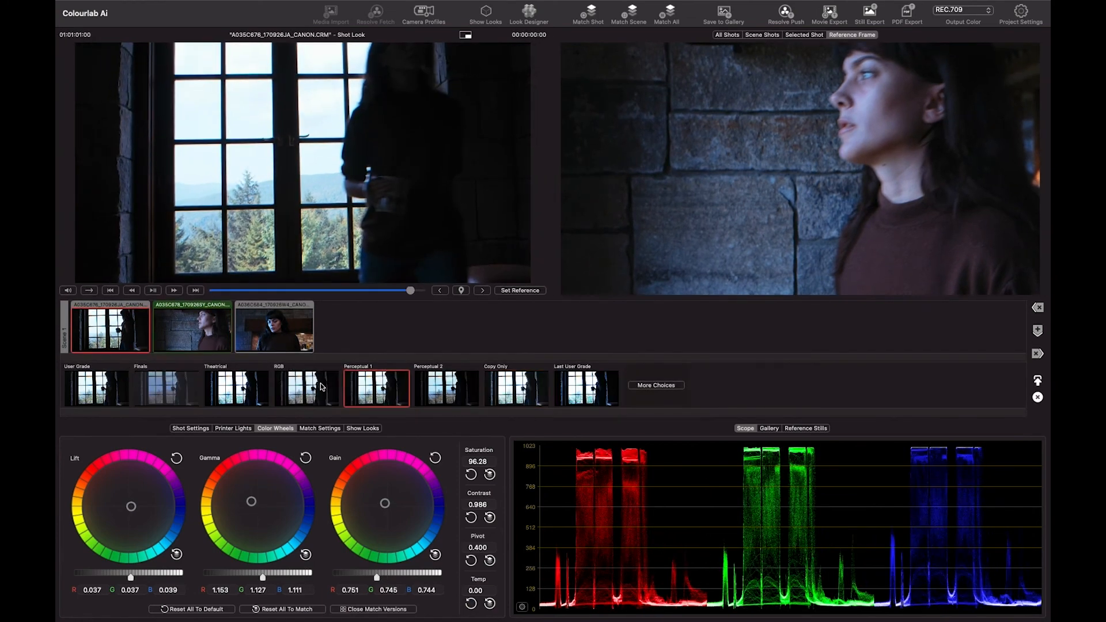
# - Compare the first shot's match versions, including Theatrical, User Grade, Perceptual 2 and Last User Grade, and choose the RGB version
pyautogui.click(322, 386)
pyautogui.click(251, 391)
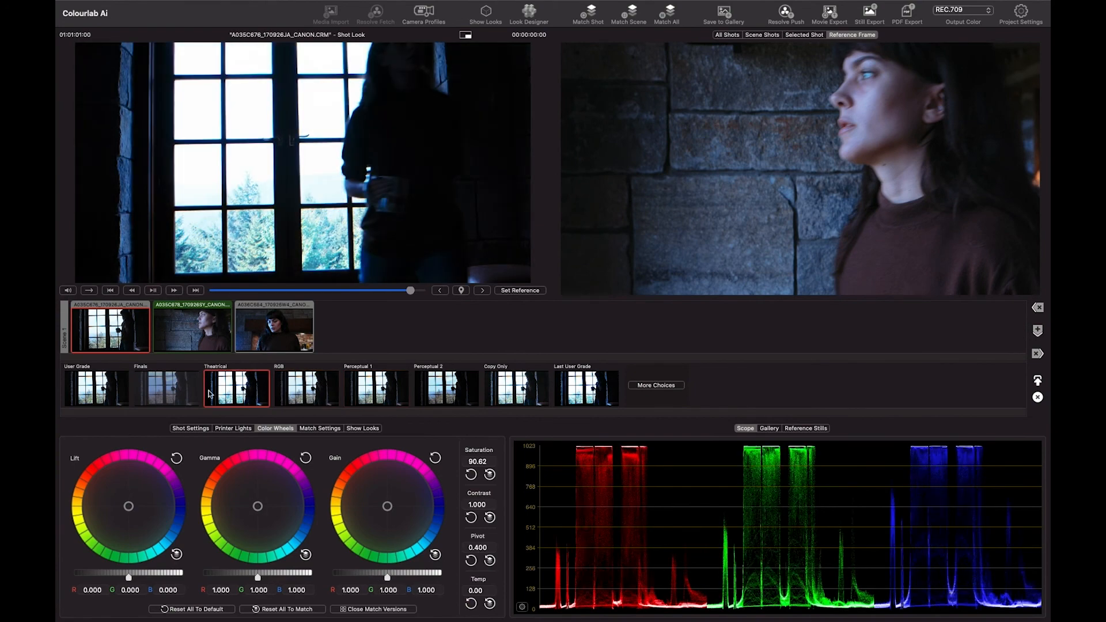
pyautogui.click(190, 395)
pyautogui.click(119, 393)
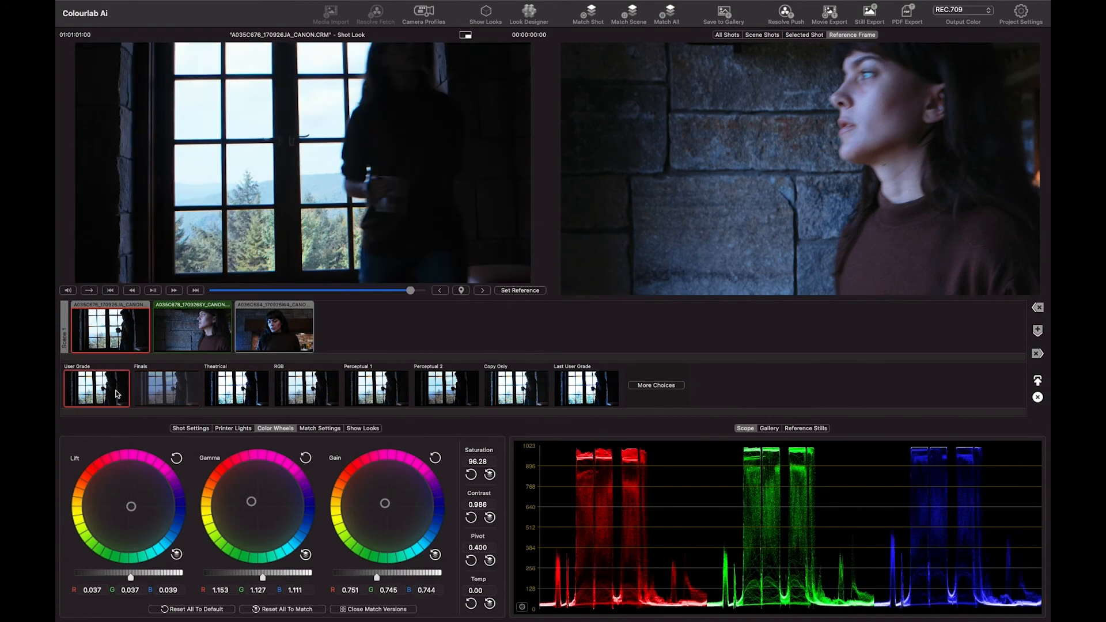
pyautogui.click(458, 383)
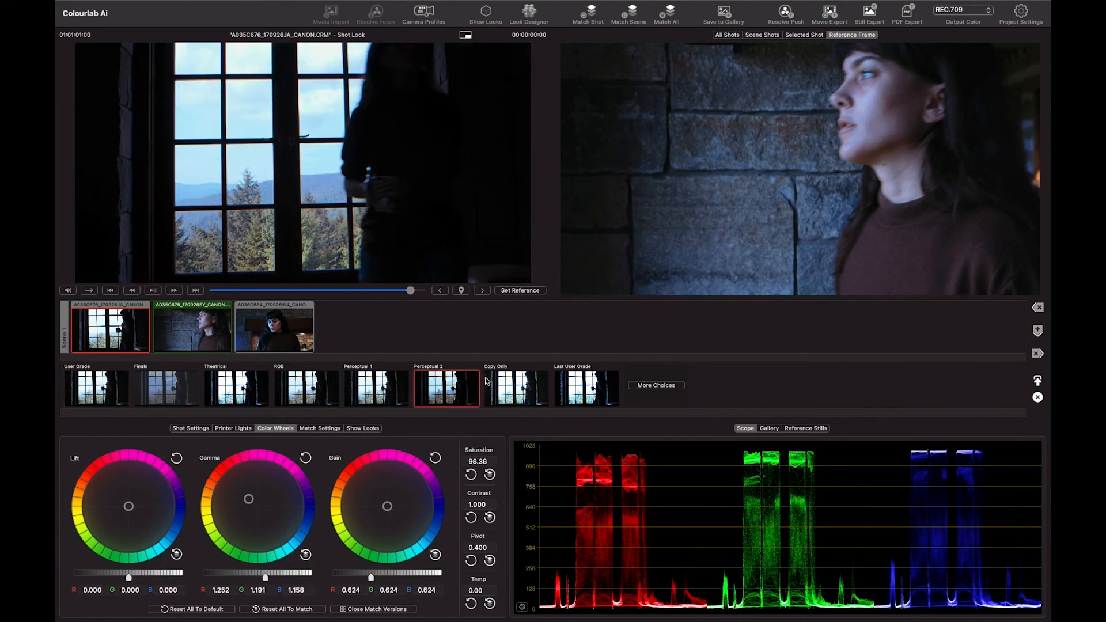
pyautogui.click(513, 382)
pyautogui.click(567, 381)
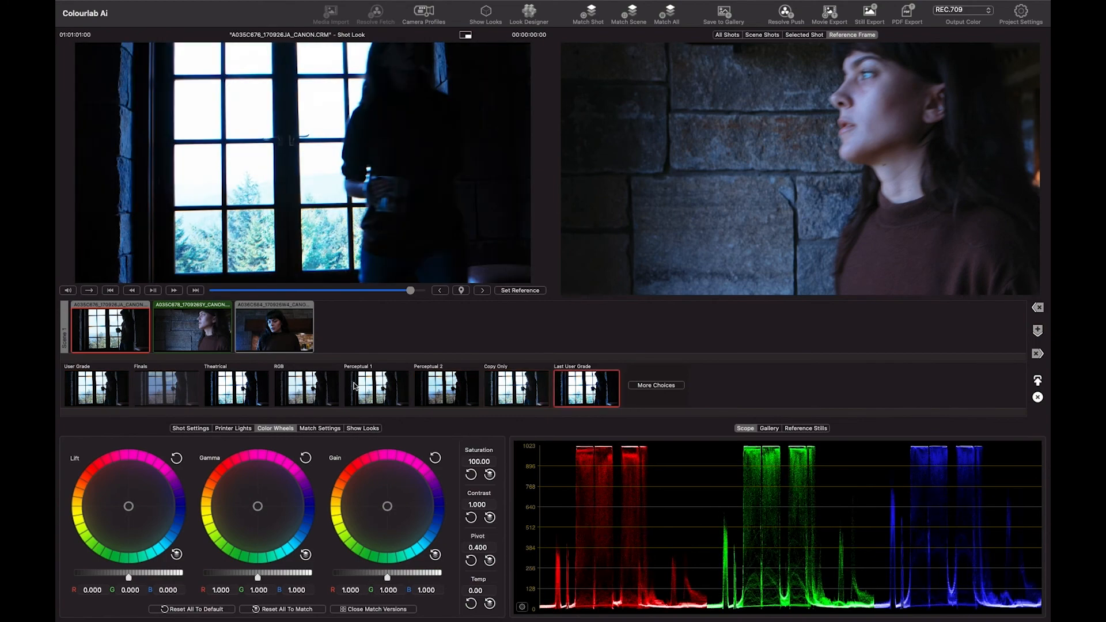
pyautogui.click(310, 389)
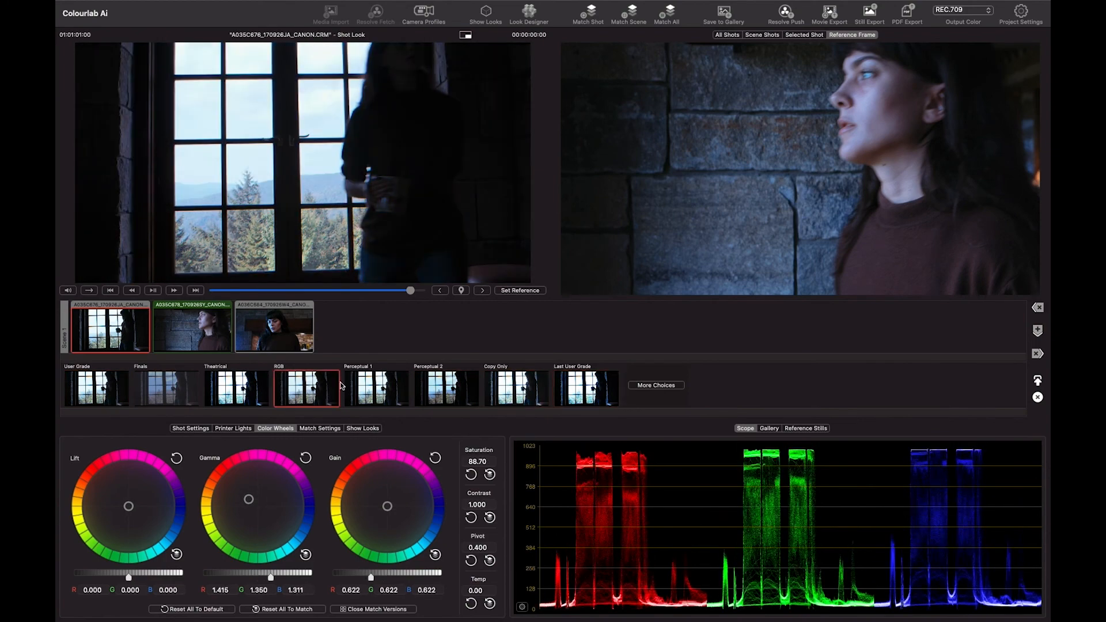
# - Compare the third shot's match versions from User Grade through Copy Only and choose the Perceptual 1 version
pyautogui.click(297, 325)
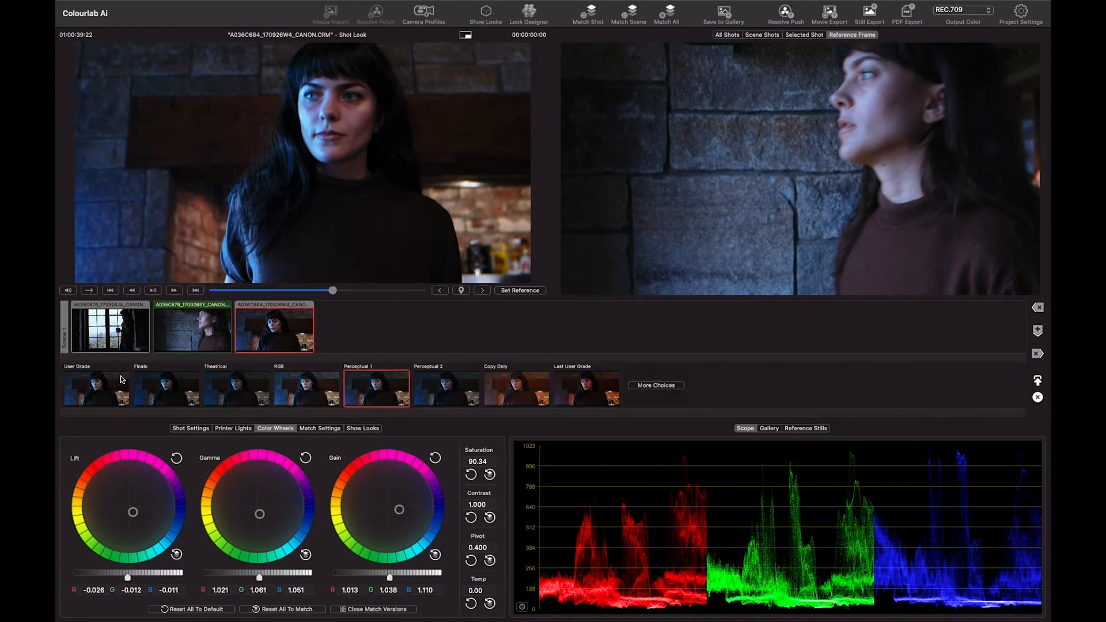
pyautogui.click(154, 391)
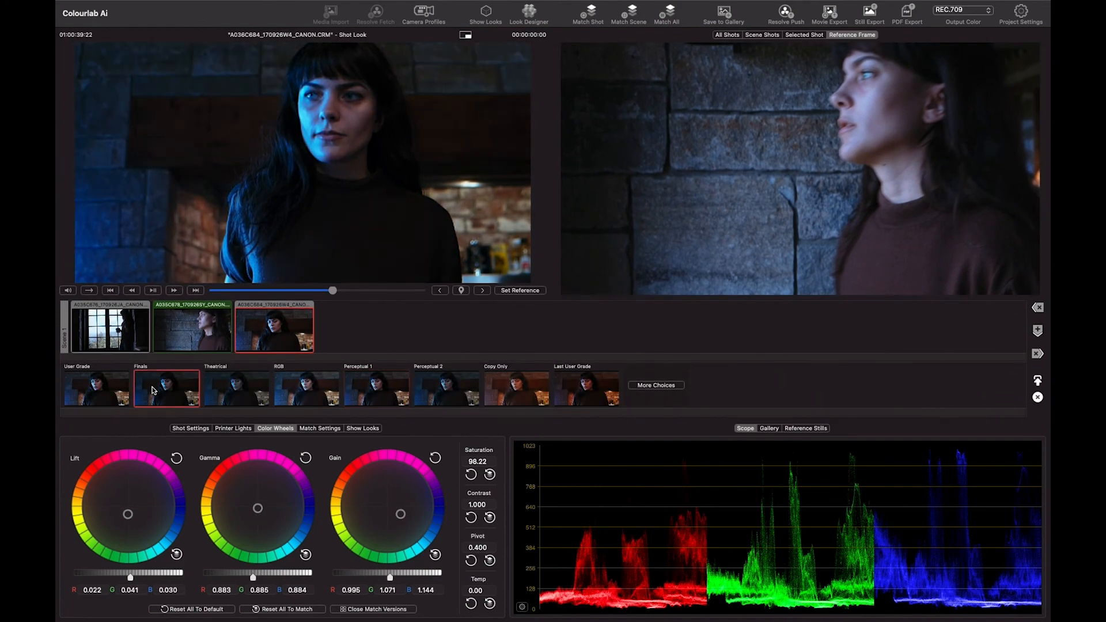
pyautogui.click(106, 393)
pyautogui.click(220, 392)
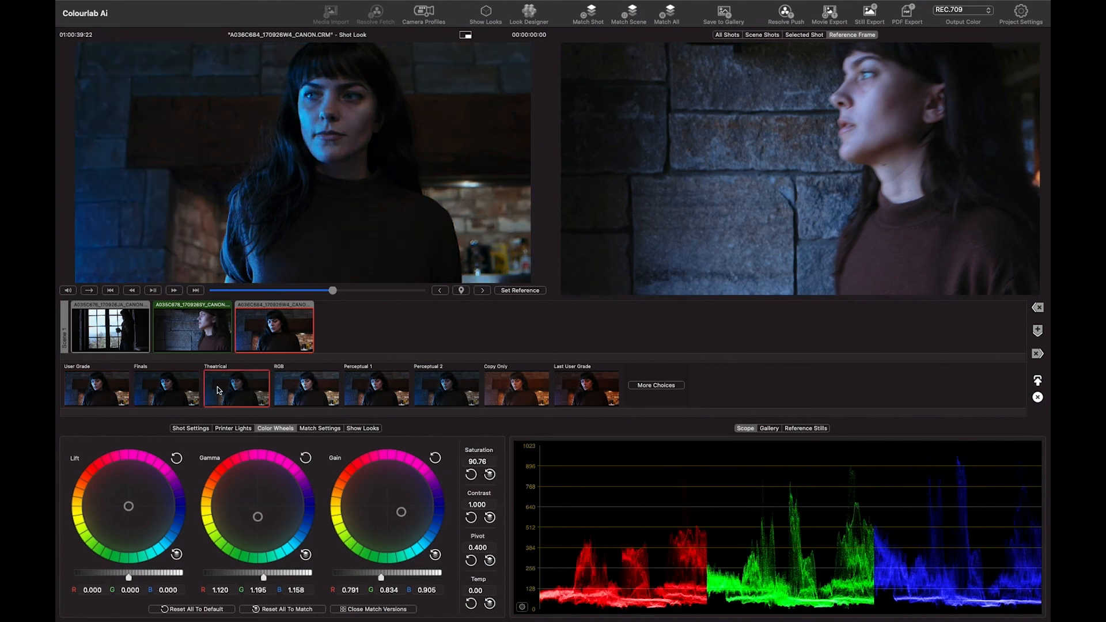
pyautogui.click(286, 398)
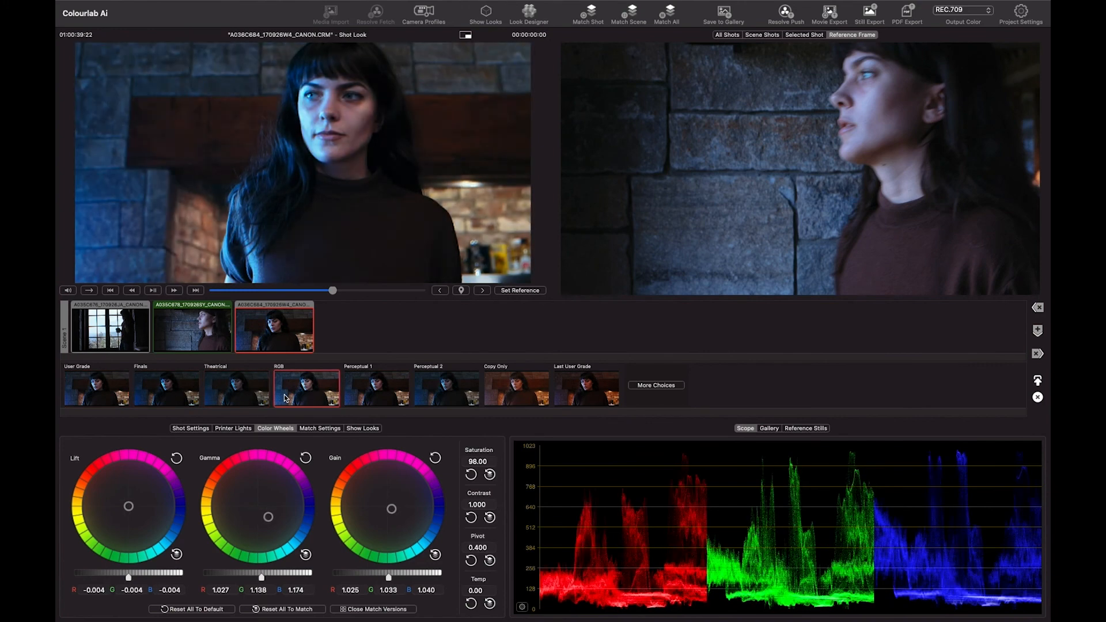
pyautogui.click(354, 398)
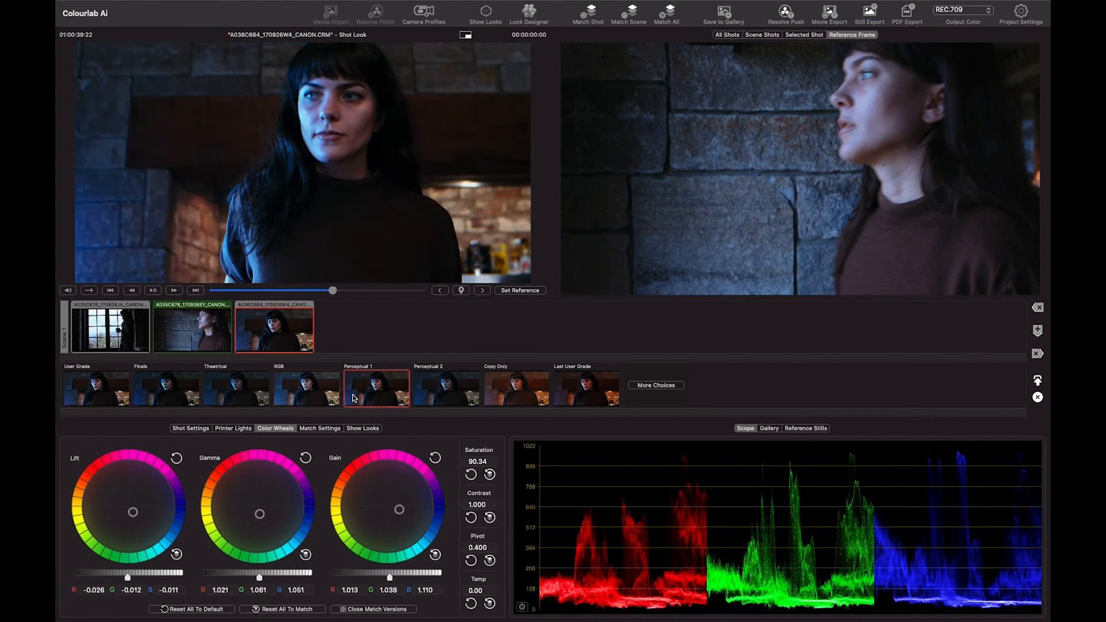
pyautogui.click(423, 398)
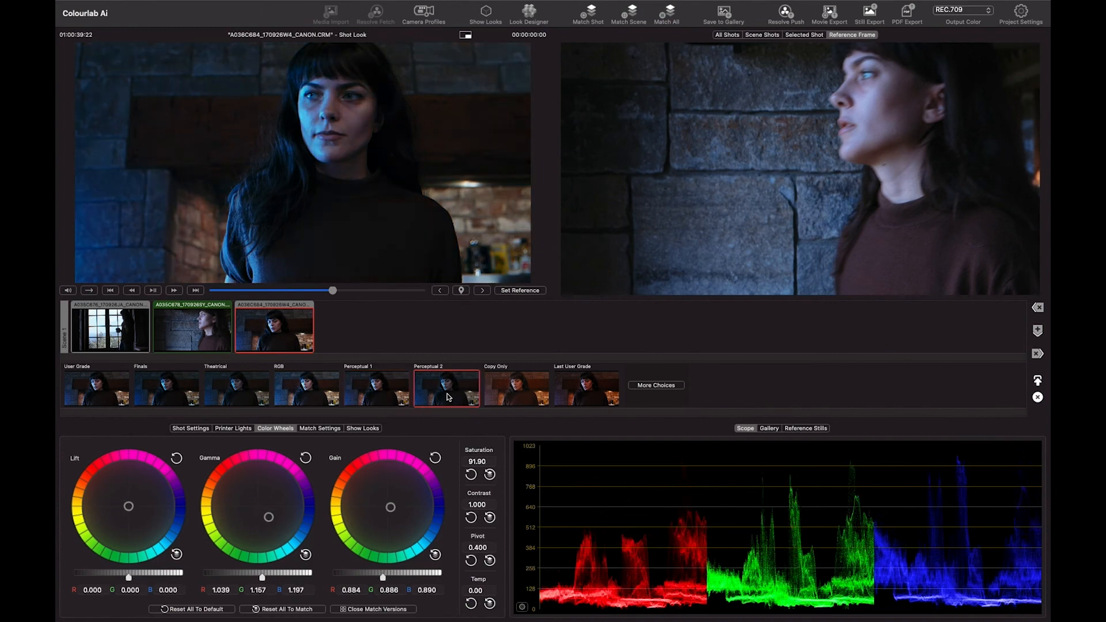
pyautogui.click(503, 394)
pyautogui.click(383, 392)
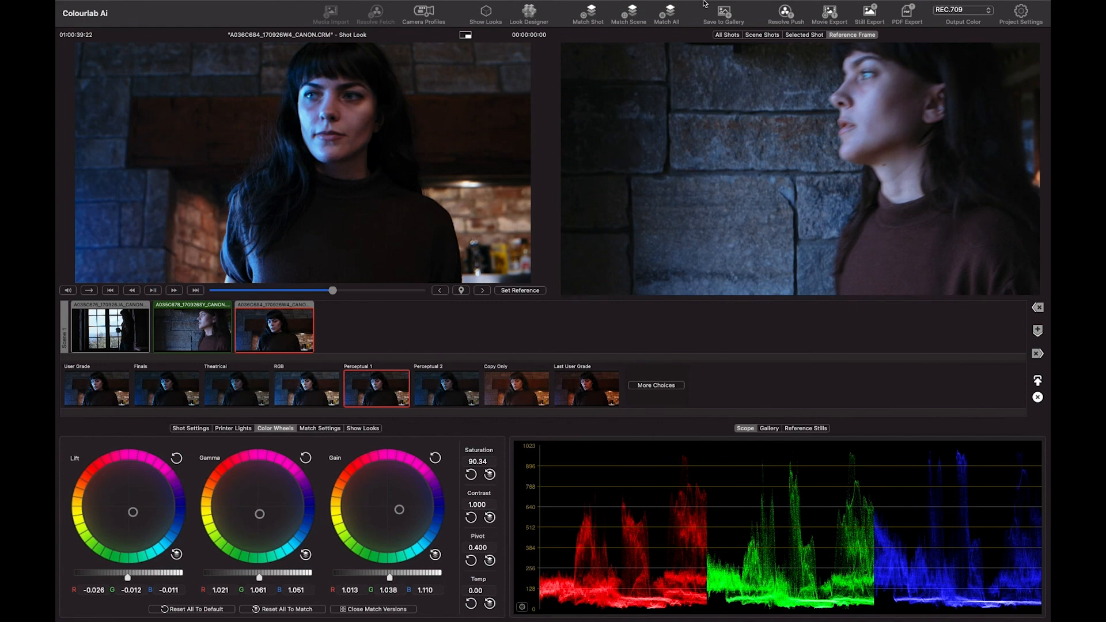
# - Push the current grades to Resolve, saving the project as "Alp Demo" in the ColourLab Files folder
pyautogui.click(784, 13)
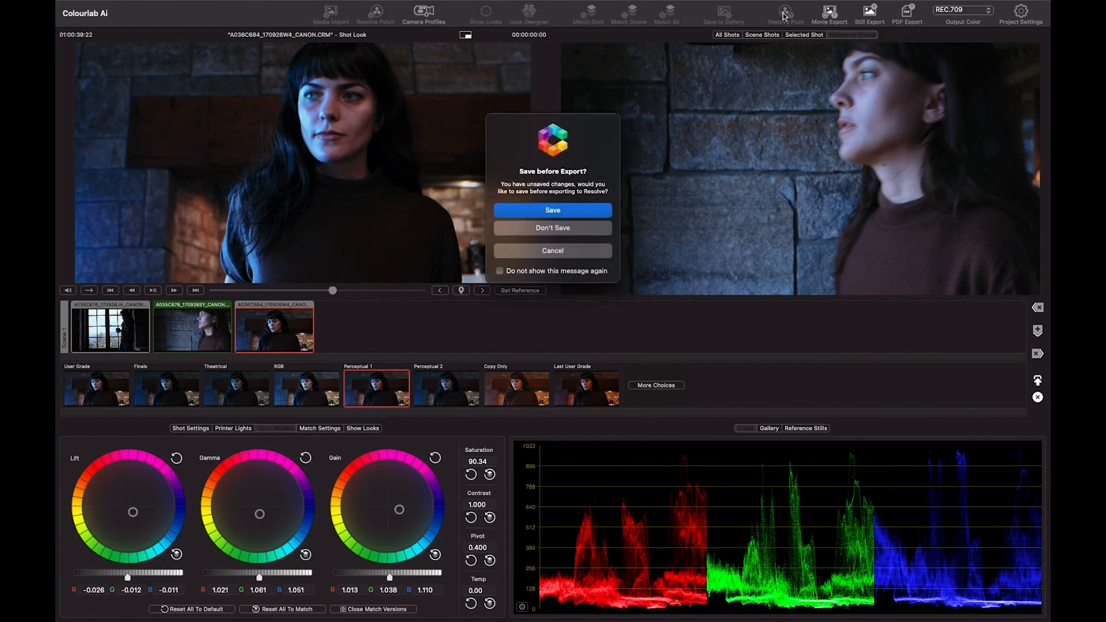
pyautogui.click(552, 211)
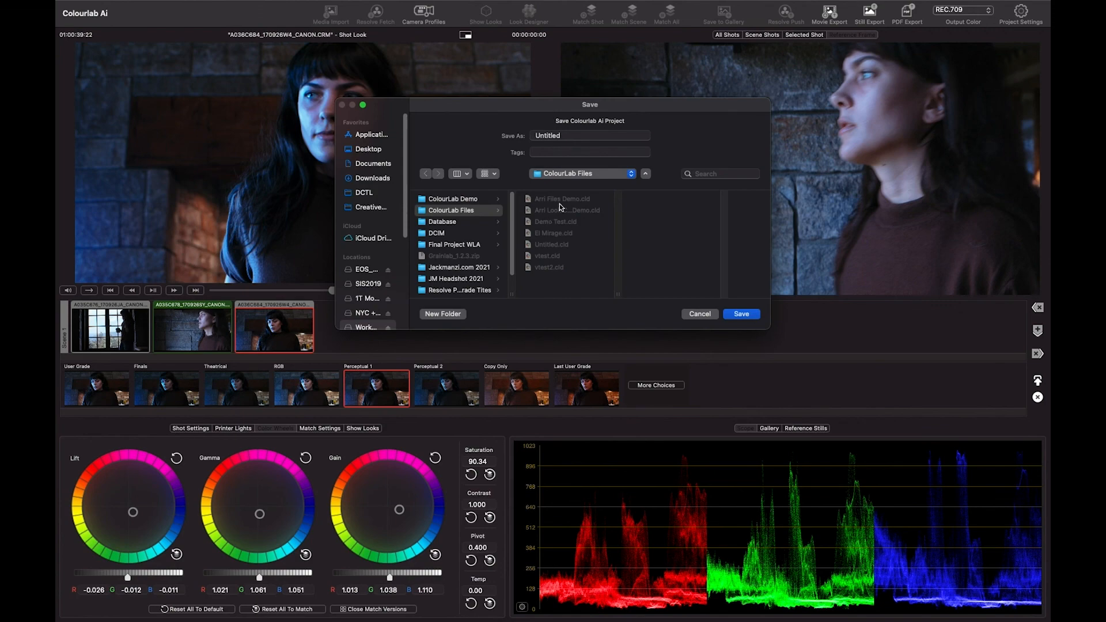
pyautogui.write('Alp Demo')
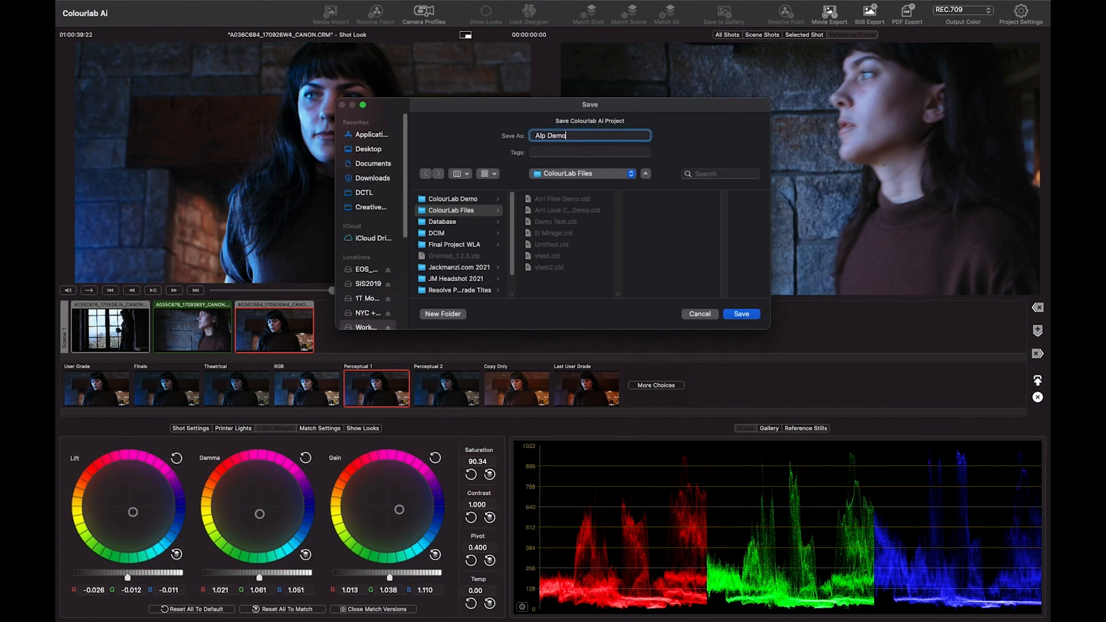
pyautogui.press('Return')
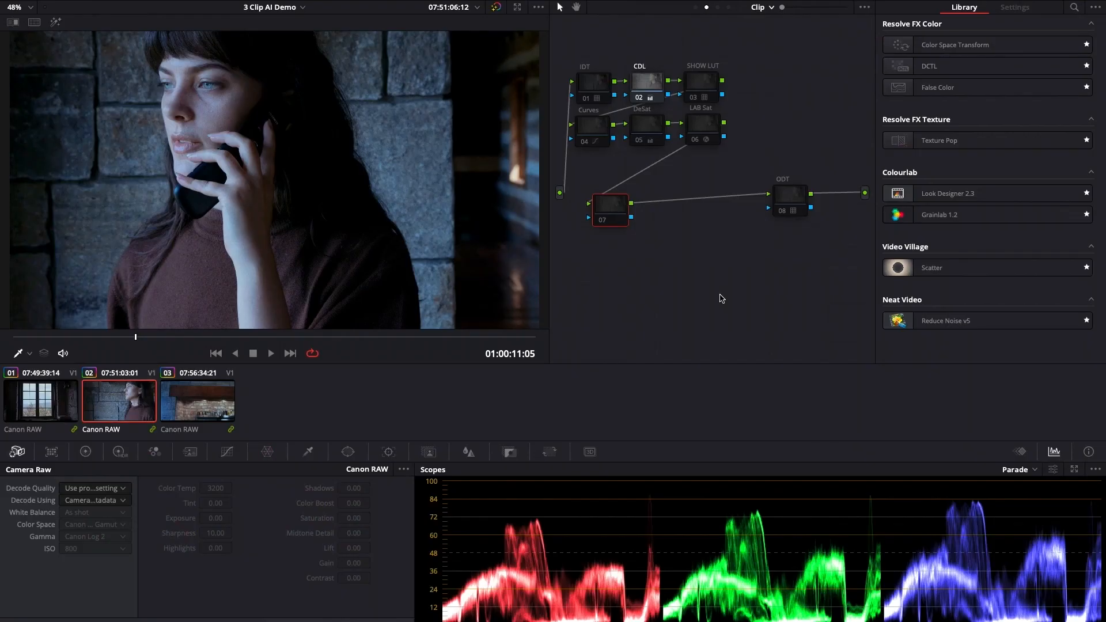
# - Switch to DaVinci Resolve and review the pushed grades on the three clips, ending on the second clip at 01:00:09:23
pyautogui.click(18, 402)
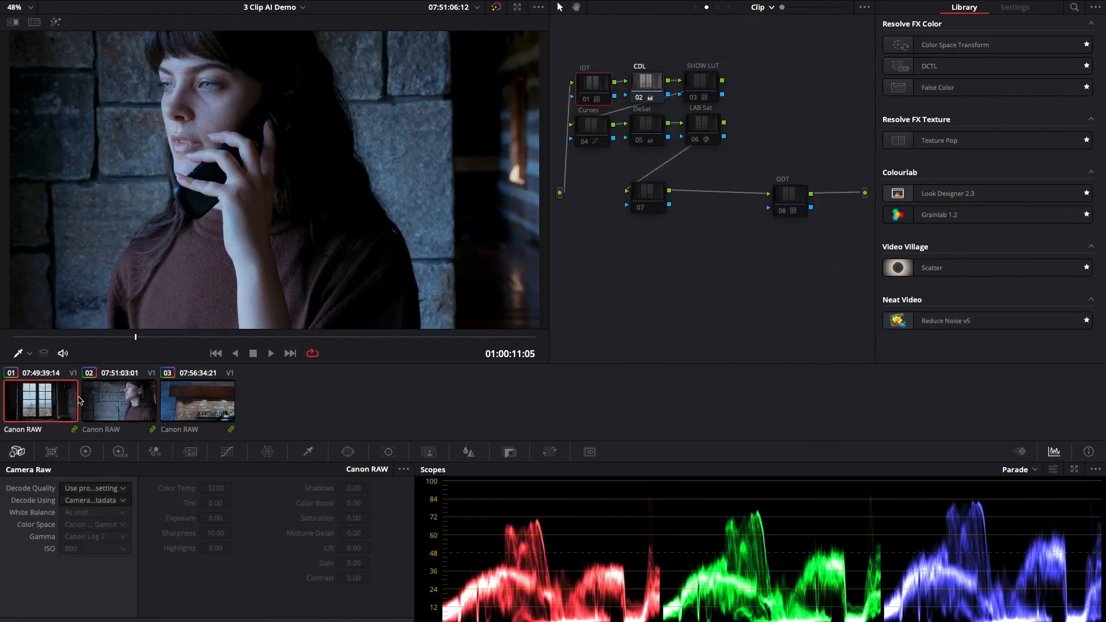
pyautogui.click(222, 395)
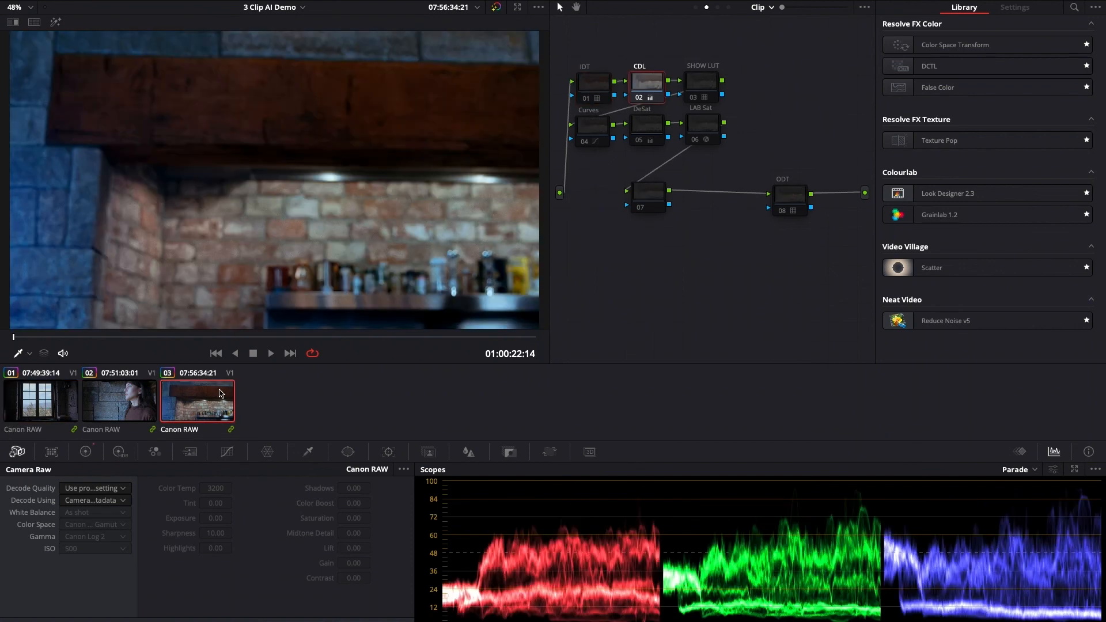
pyautogui.click(127, 409)
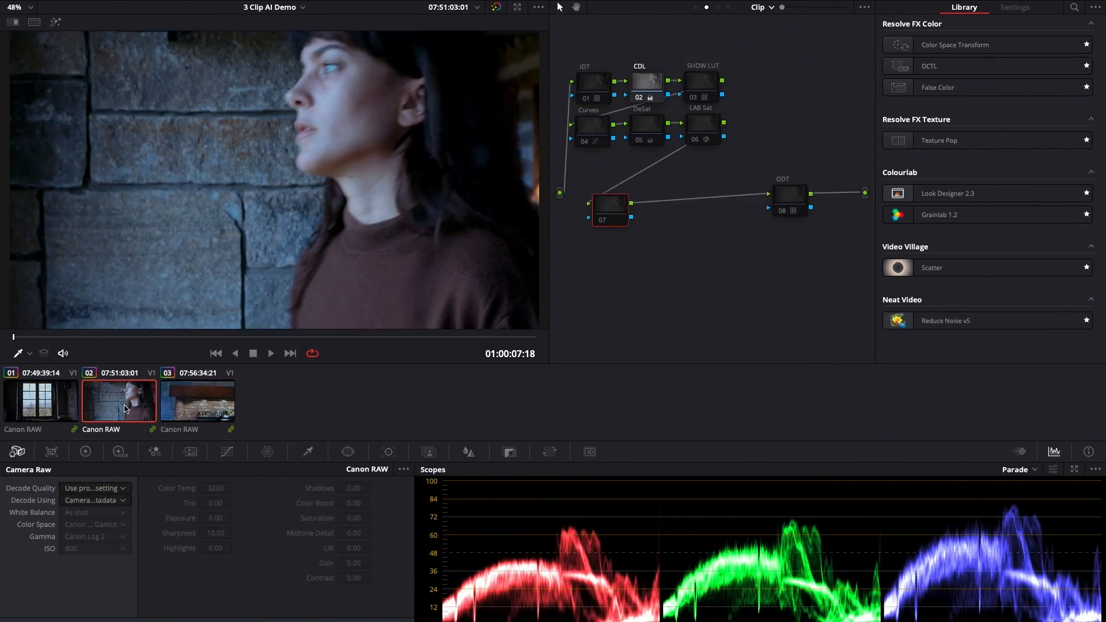
pyautogui.click(91, 338)
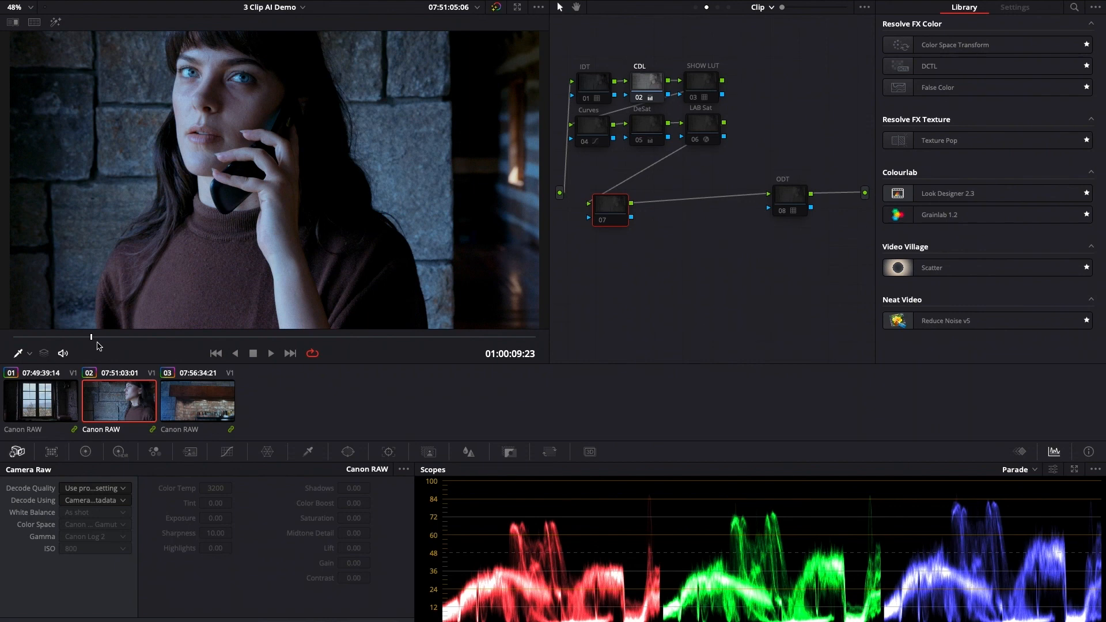
# - Disable and re-enable the CDL node on the second clip to compare the image with and without the pushed grade
pyautogui.click(655, 84)
pyautogui.hotkey('ctrl', 'd')
pyautogui.hotkey('ctrl', 'd')
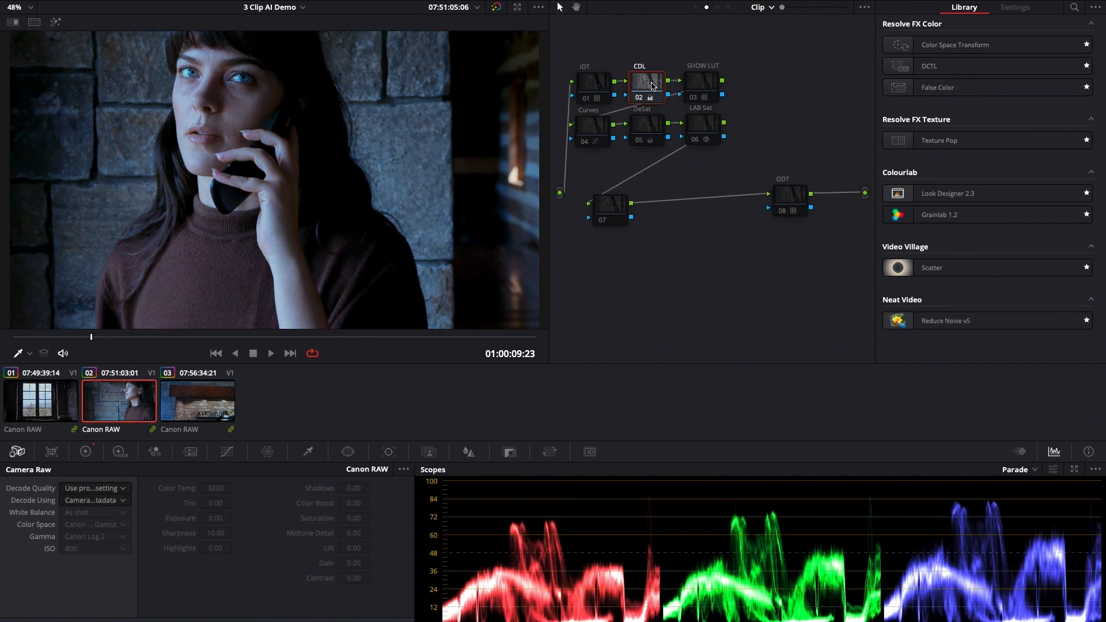